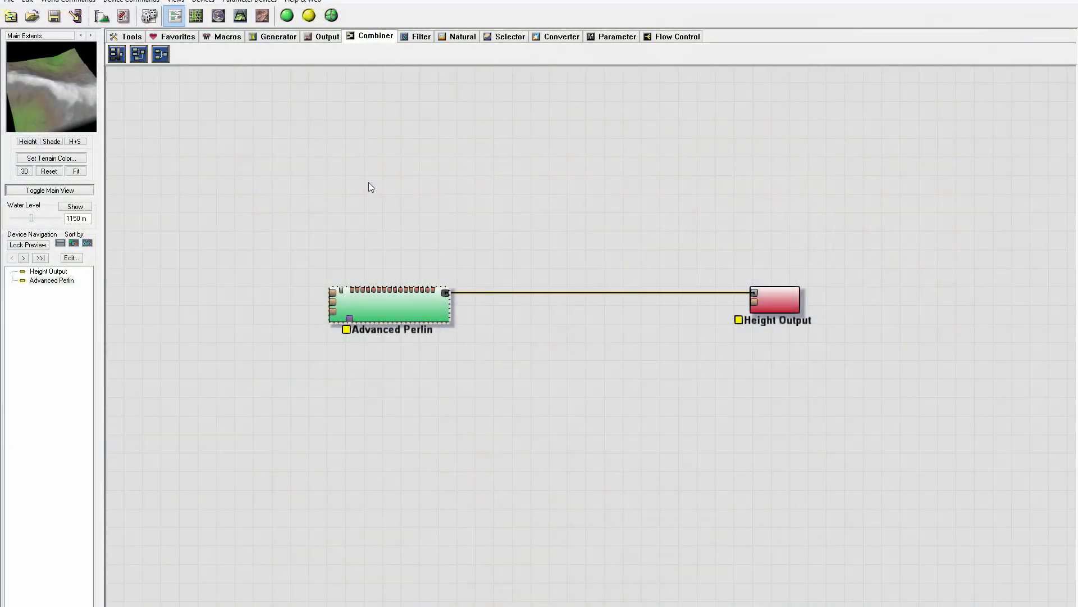
Step: Reposition the Advanced Perlin and Height Output nodes so they sit level near the network's centre
{"action": "left_click_drag", "start_coordinate": [488, 303], "coordinate": [513, 311]}
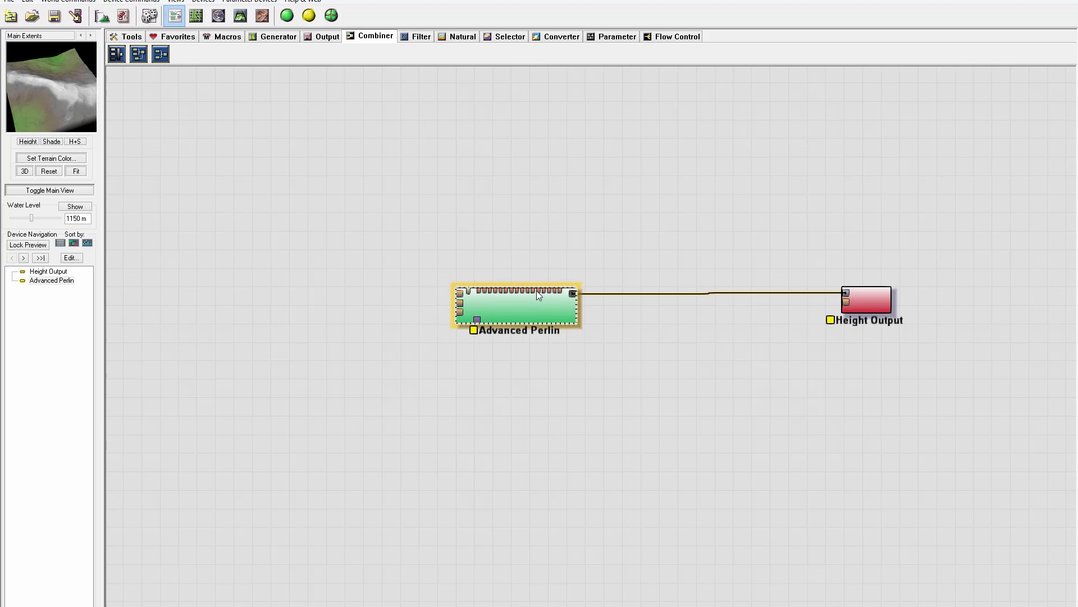
{"action": "left_click", "coordinate": [514, 240]}
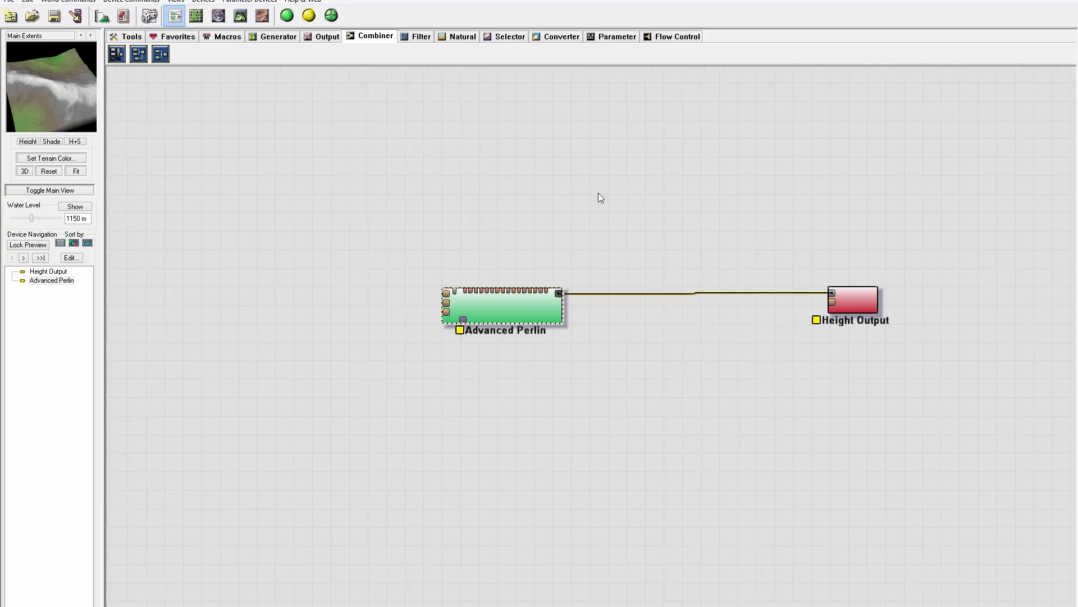
{"action": "left_click_drag", "start_coordinate": [841, 300], "coordinate": [842, 304]}
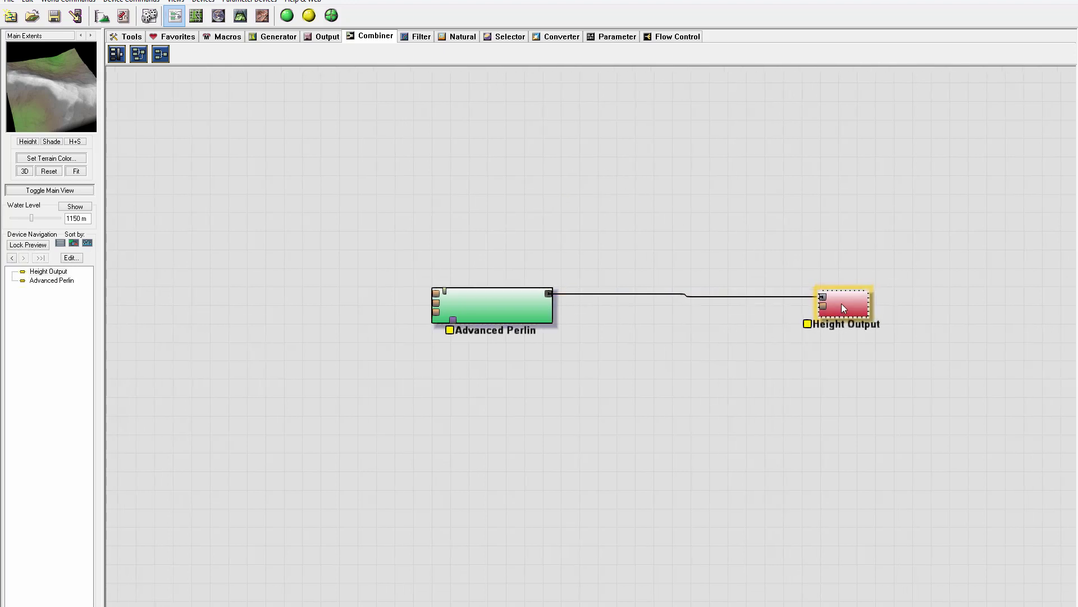
{"action": "mouse_move", "coordinate": [480, 301]}
{"action": "left_mouse_down"}
{"action": "mouse_move", "coordinate": [483, 285]}
{"action": "mouse_move", "coordinate": [460, 288]}
{"action": "mouse_move", "coordinate": [477, 299]}
{"action": "left_mouse_up"}
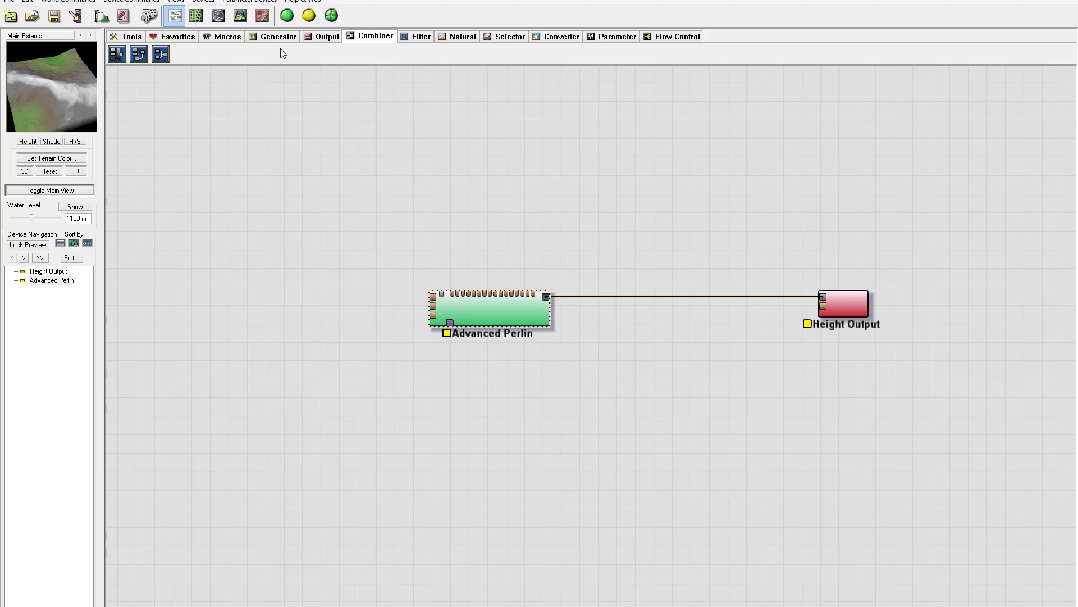
Step: In the layout overview's Render Extents mode, enlarge the Main Extents rectangle over the central ridge
{"action": "left_click", "coordinate": [196, 16]}
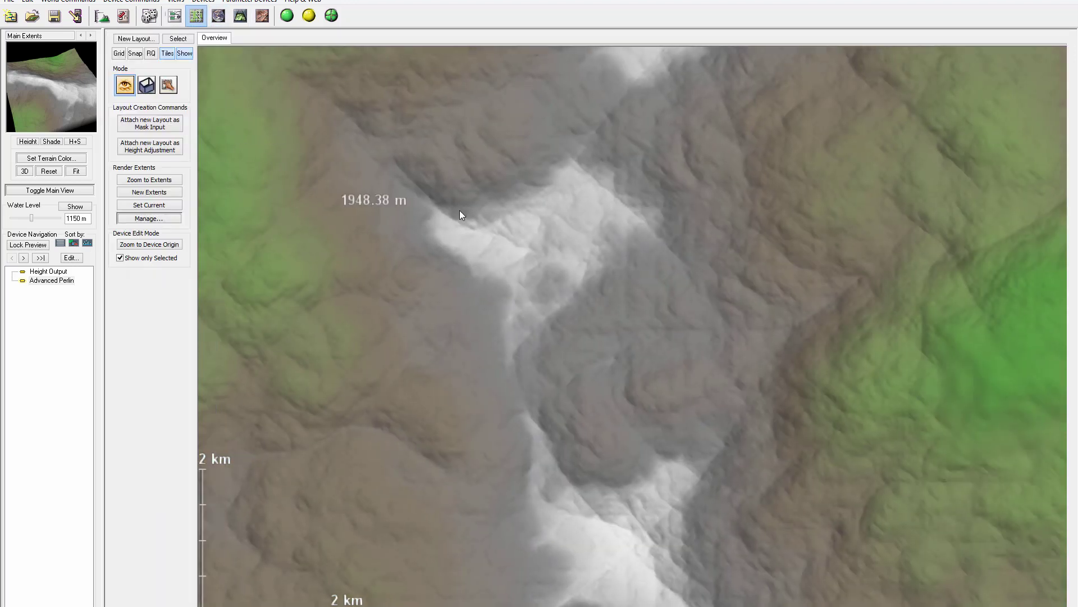
{"action": "scroll", "coordinate": [416, 207], "scroll_direction": "down", "scroll_amount": 5}
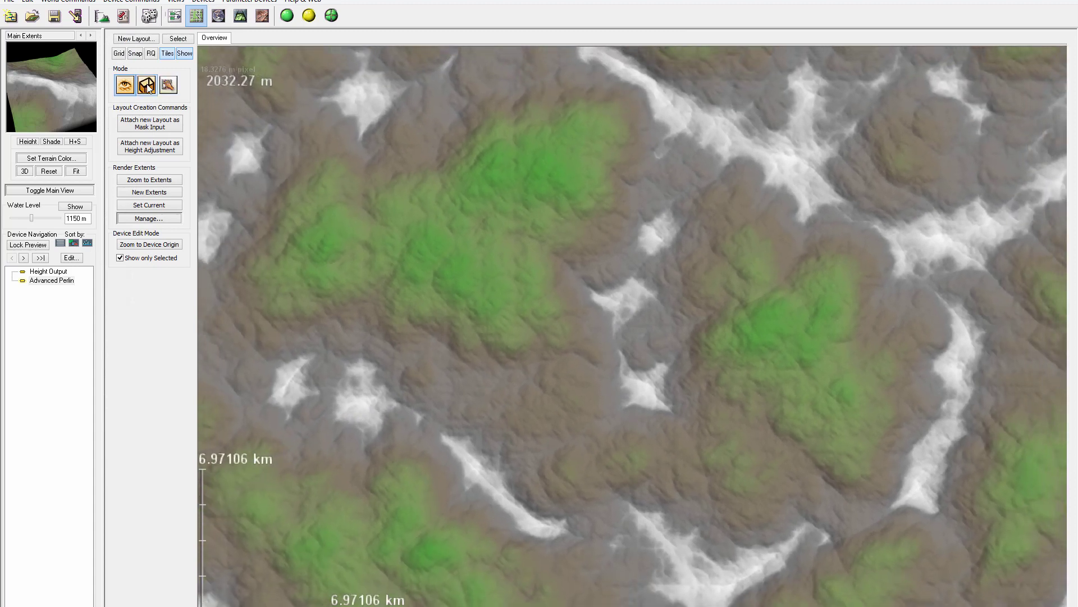
{"action": "left_click", "coordinate": [148, 85]}
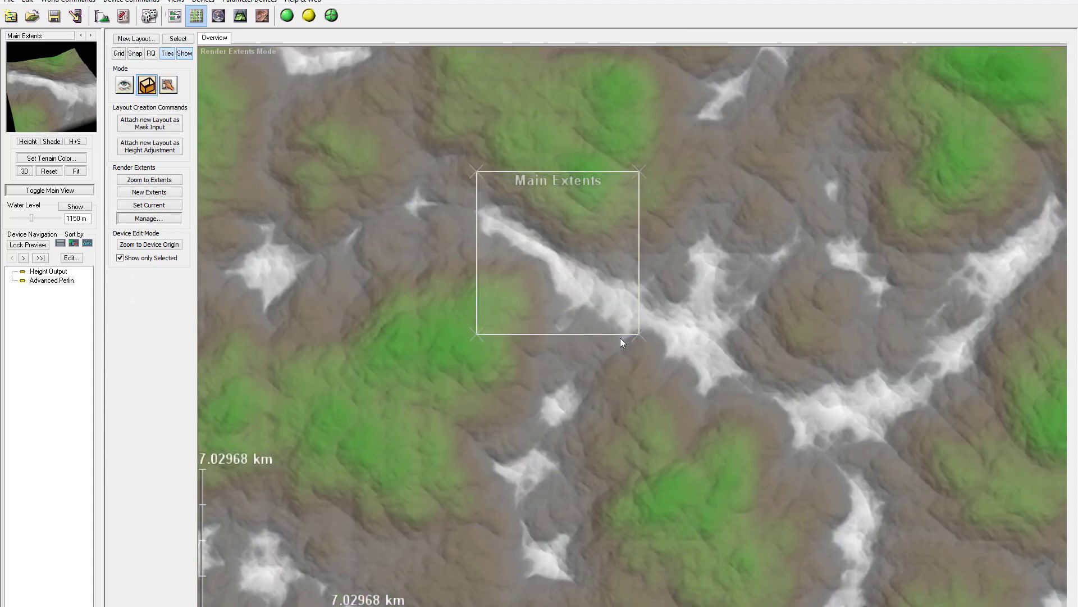
{"action": "left_click_drag", "start_coordinate": [639, 334], "coordinate": [741, 437]}
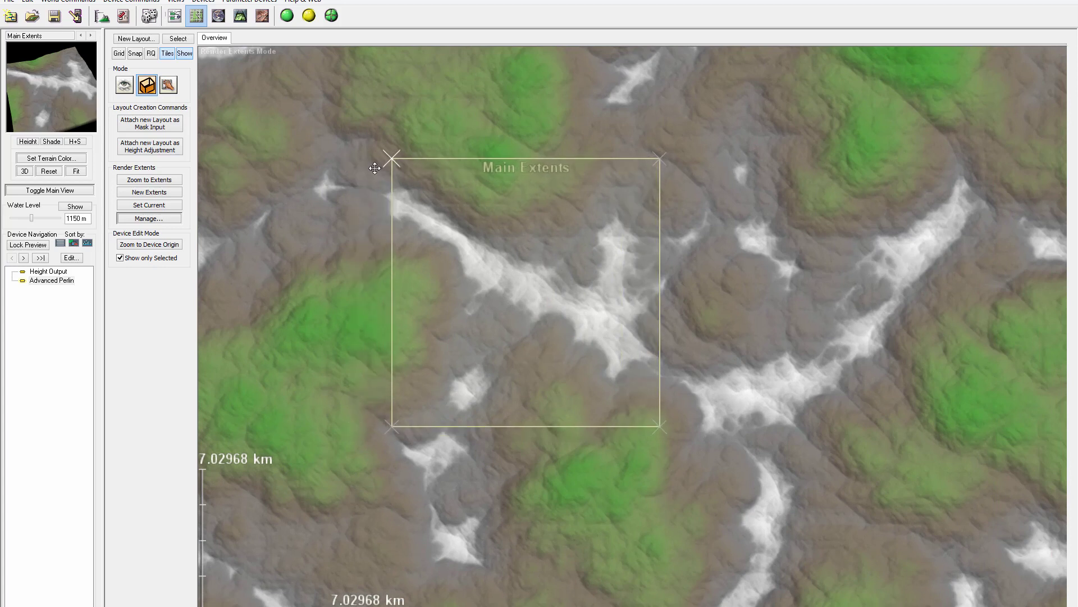
Step: Create Layout 0 with a centred Circle 1, flattened into an ellipse with smaller radius and adjusted falloff
{"action": "left_click", "coordinate": [138, 40]}
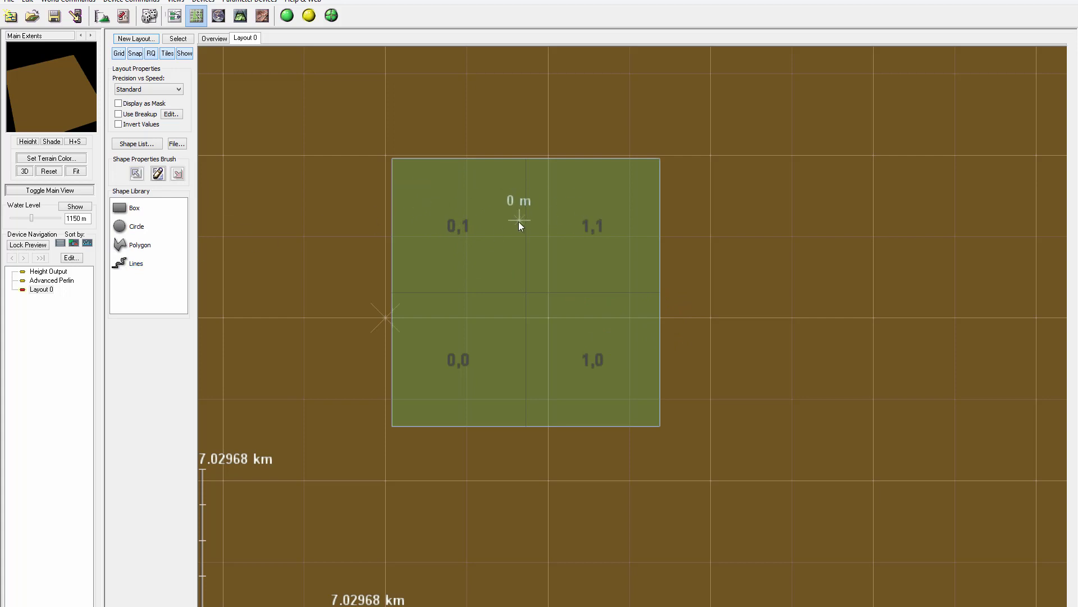
{"action": "left_click_drag", "start_coordinate": [124, 228], "coordinate": [560, 272]}
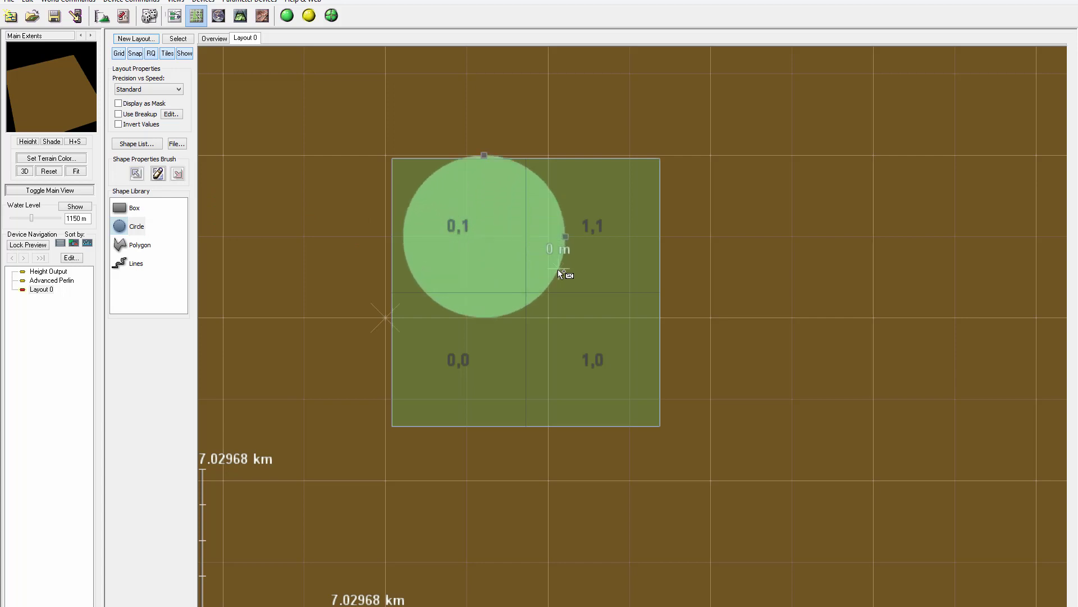
{"action": "left_click_drag", "start_coordinate": [499, 226], "coordinate": [551, 279]}
{"action": "left_click_drag", "start_coordinate": [535, 209], "coordinate": [535, 222]}
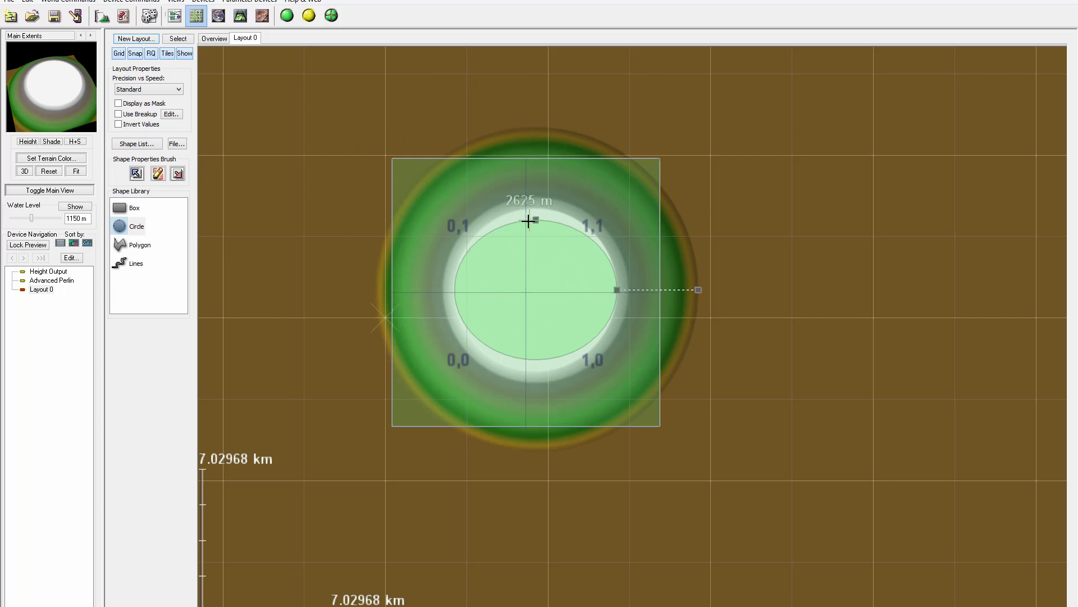
{"action": "left_click_drag", "start_coordinate": [614, 286], "coordinate": [594, 291]}
{"action": "mouse_move", "coordinate": [668, 290]}
{"action": "left_mouse_down"}
{"action": "mouse_move", "coordinate": [646, 290]}
{"action": "mouse_move", "coordinate": [662, 290]}
{"action": "left_mouse_up"}
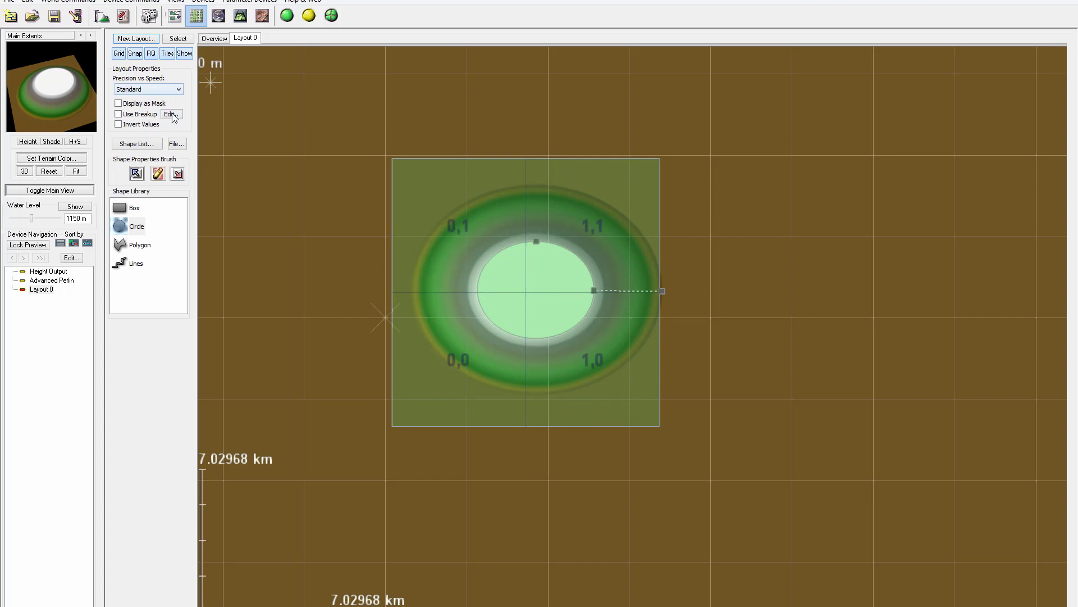
Step: Enable fractal breakup on Circle 1 and review its breakup settings (roughness 4)
{"action": "left_click", "coordinate": [124, 116]}
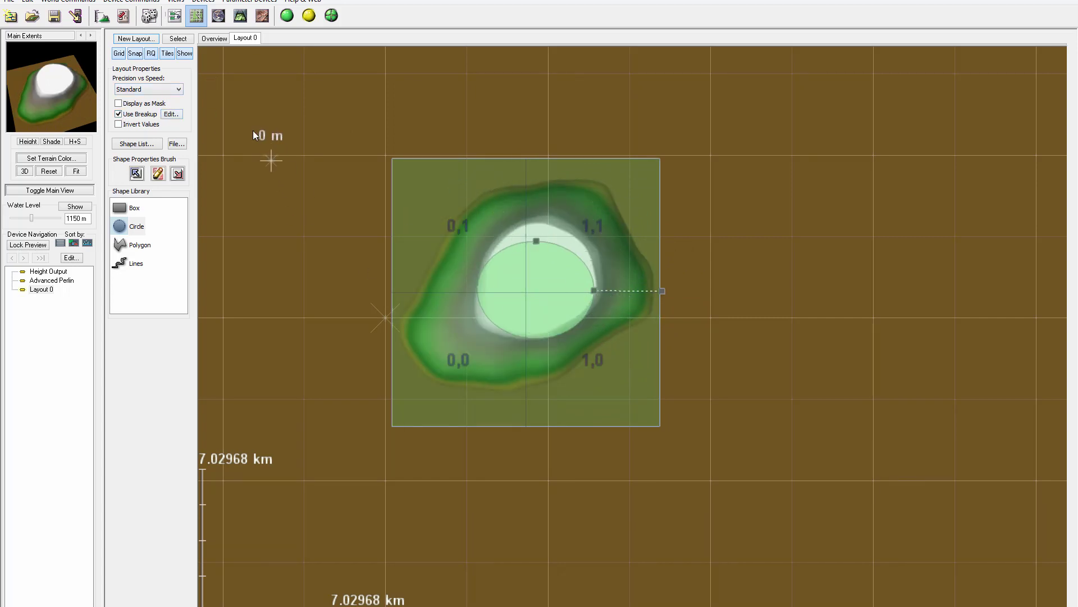
{"action": "left_click", "coordinate": [171, 115]}
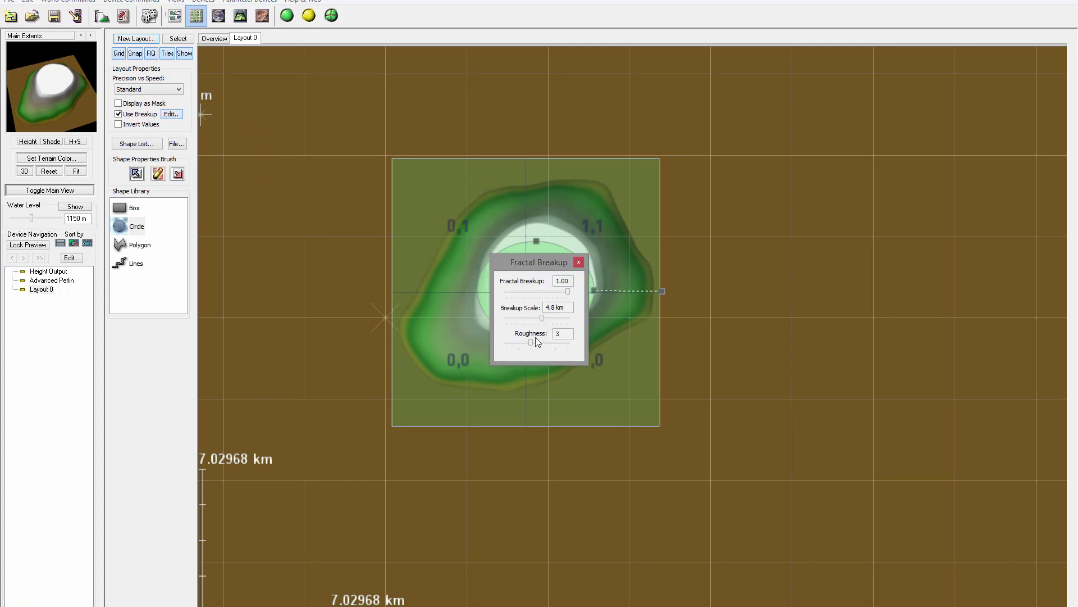
{"action": "left_click", "coordinate": [578, 263]}
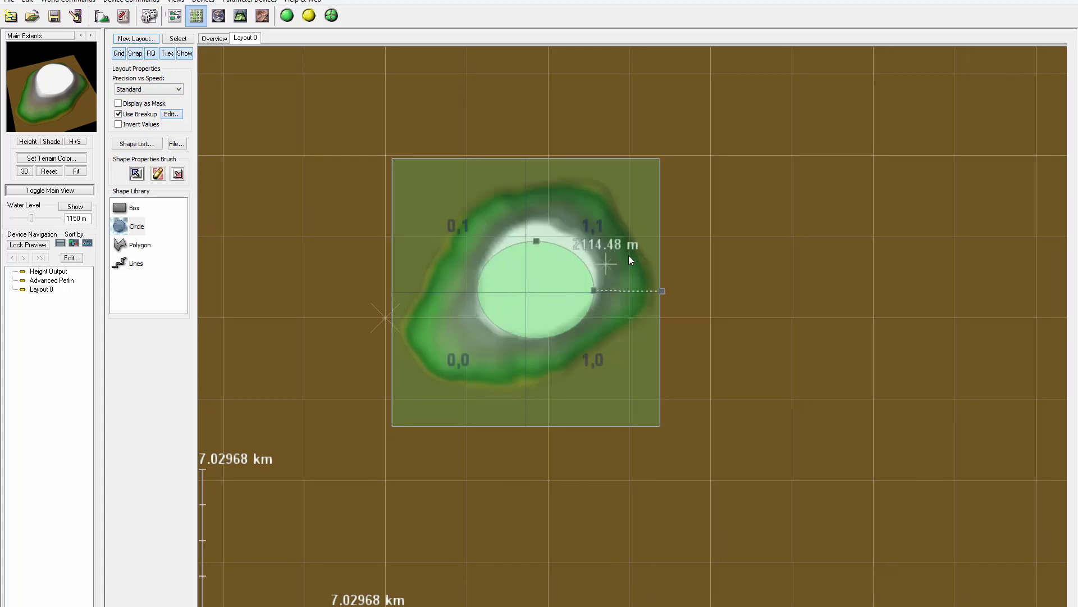
Step: Give Circle 1 a different falloff profile curve and raise its falloff distance to 5.65563 km
{"action": "double_click", "coordinate": [503, 260]}
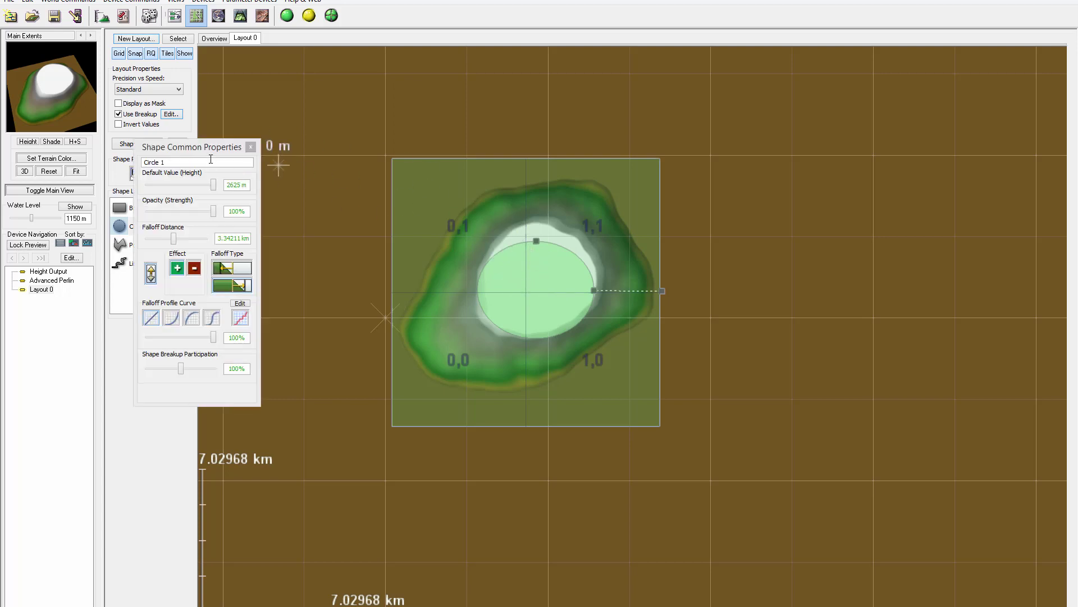
{"action": "left_click_drag", "start_coordinate": [220, 148], "coordinate": [300, 143]}
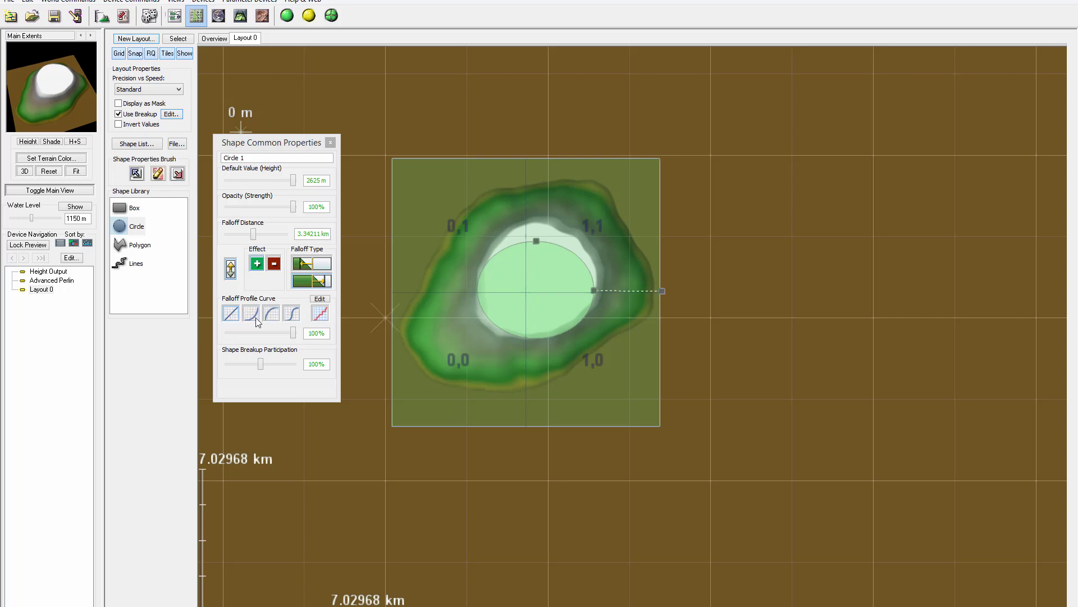
{"action": "left_click", "coordinate": [272, 314]}
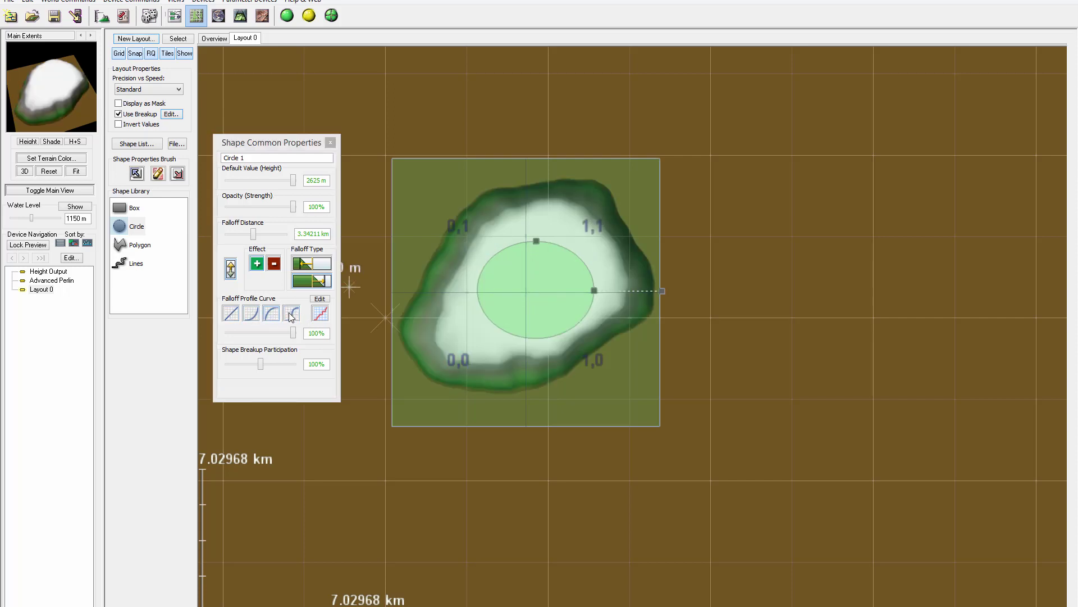
{"action": "left_click", "coordinate": [251, 314]}
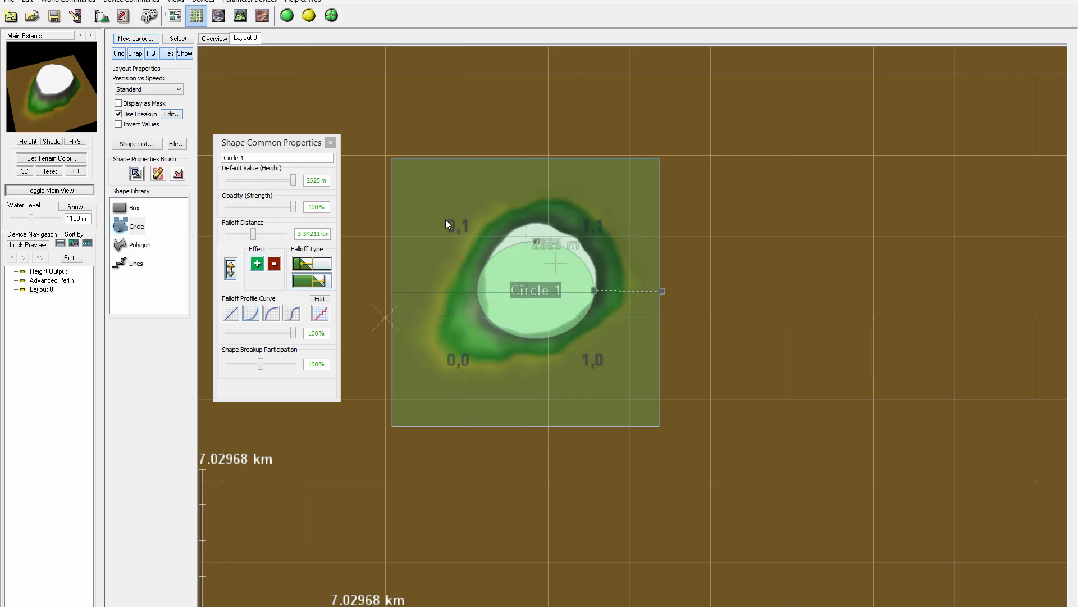
{"action": "left_click_drag", "start_coordinate": [255, 234], "coordinate": [260, 237]}
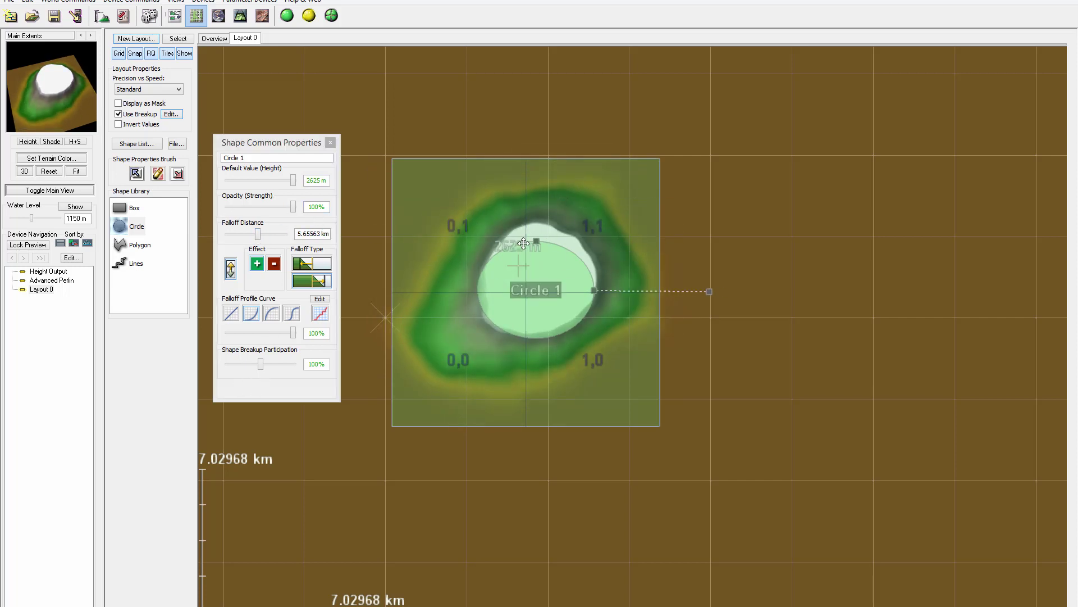
{"action": "left_click", "coordinate": [330, 143]}
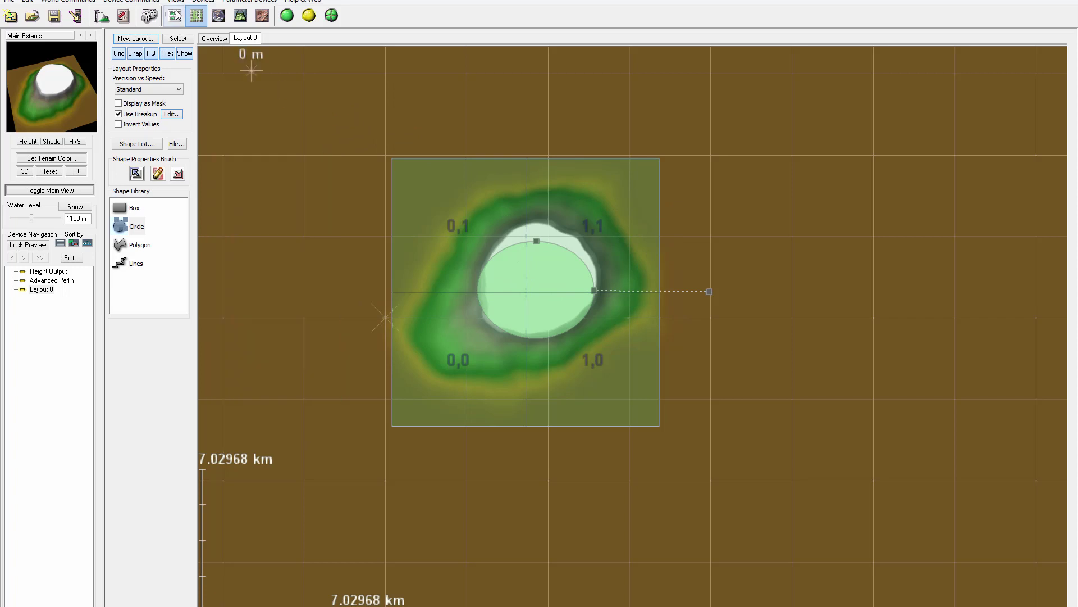
Step: Move Layout 0 beside Advanced Perlin and wire Layout 0's output into Advanced Perlin
{"action": "left_click", "coordinate": [176, 15]}
{"action": "scroll", "coordinate": [599, 348], "scroll_direction": "down", "scroll_amount": 2}
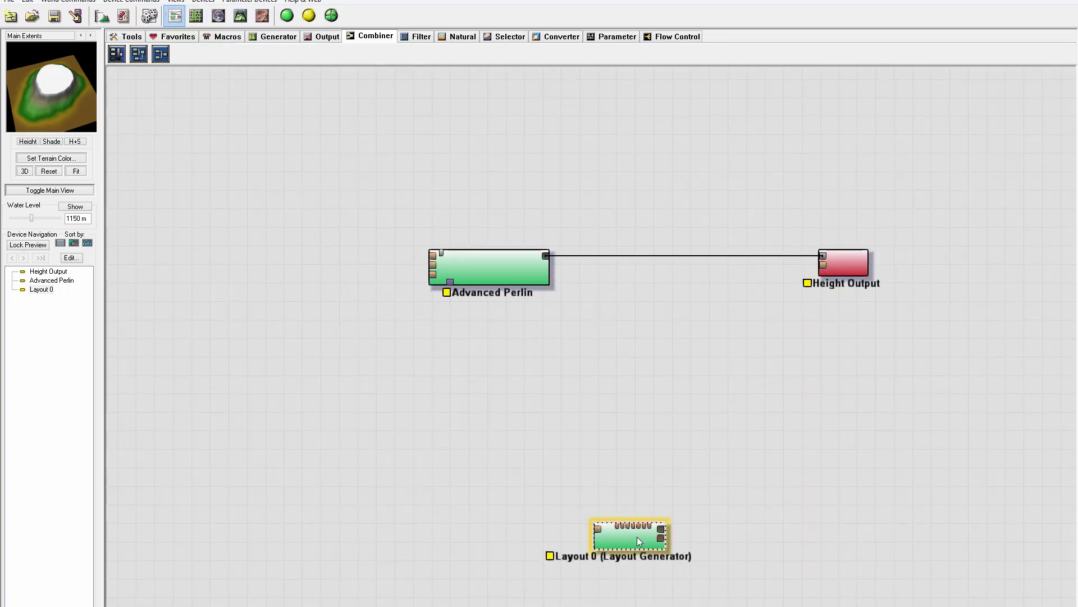
{"action": "left_click_drag", "start_coordinate": [637, 537], "coordinate": [359, 346]}
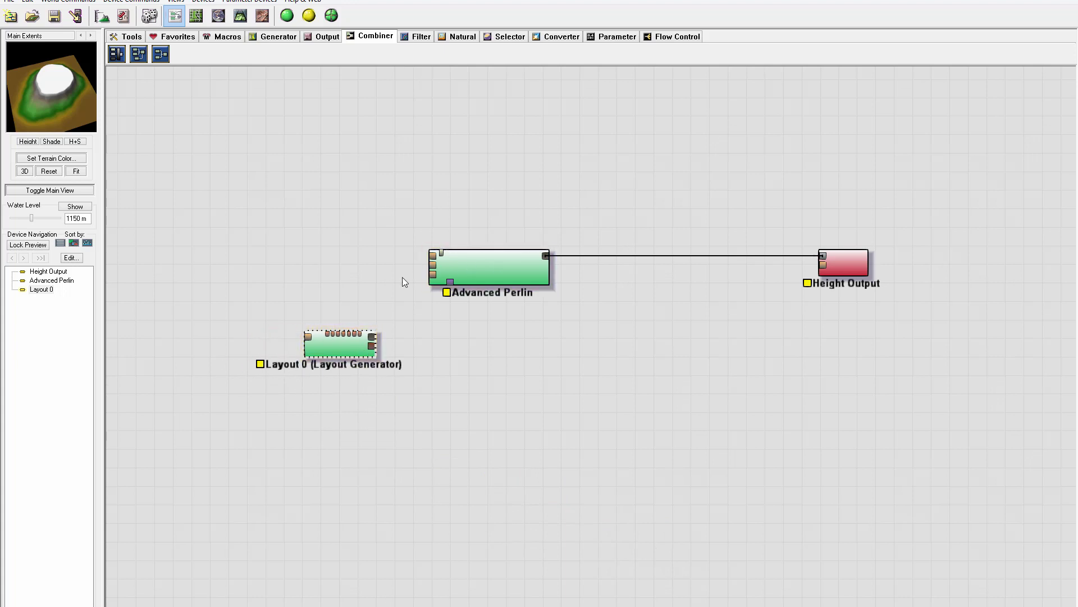
{"action": "left_click", "coordinate": [493, 271]}
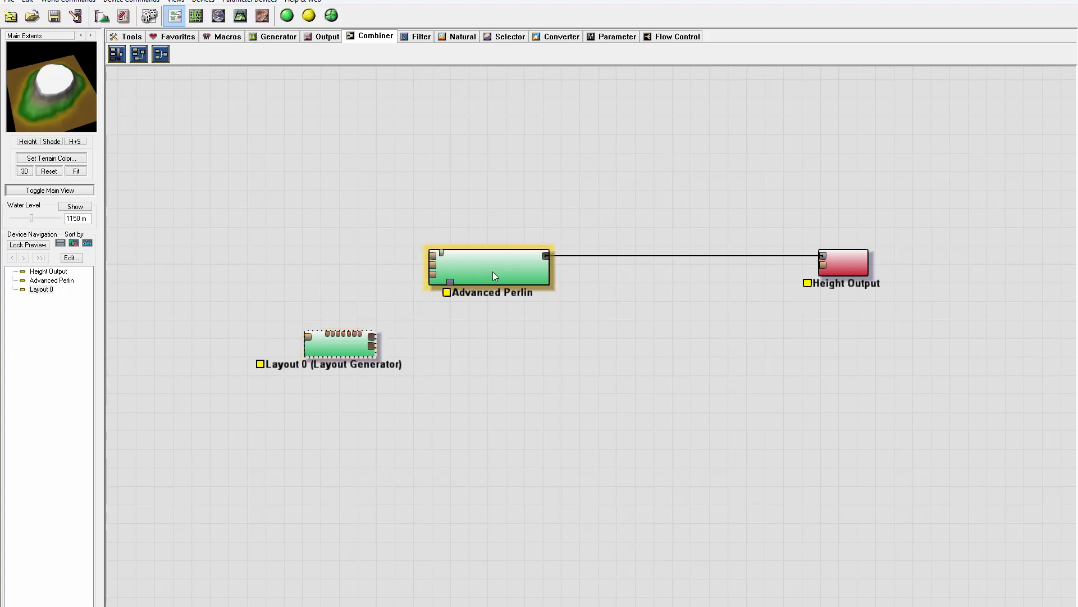
{"action": "left_click_drag", "start_coordinate": [493, 272], "coordinate": [513, 296]}
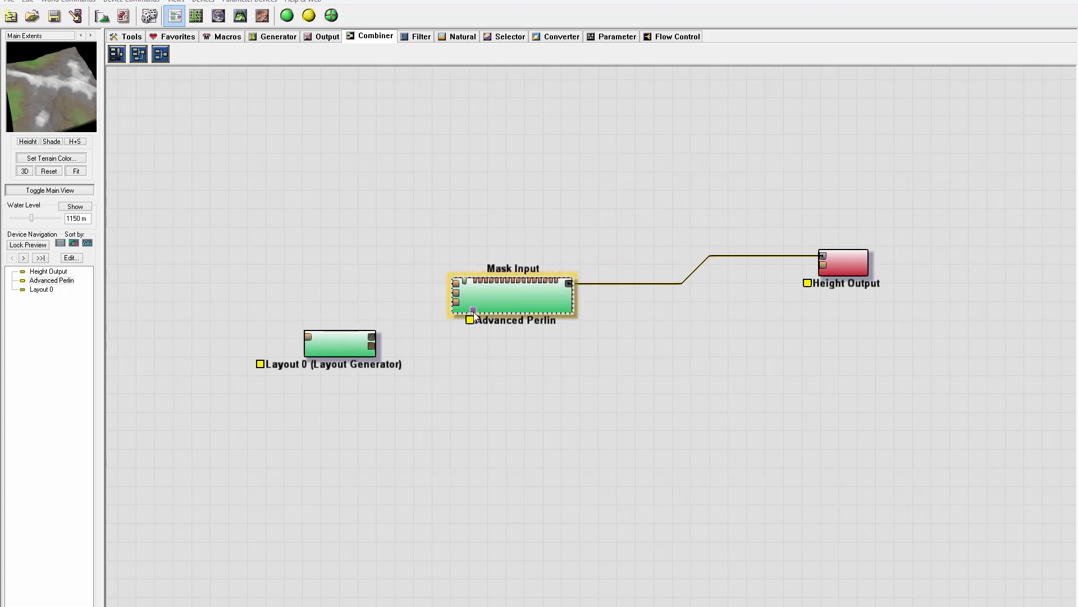
{"action": "left_click_drag", "start_coordinate": [371, 336], "coordinate": [456, 284]}
Step: Preview Advanced Perlin's crater terrain from a rotated angle, then show the Layout 0 editor
{"action": "left_click", "coordinate": [497, 295]}
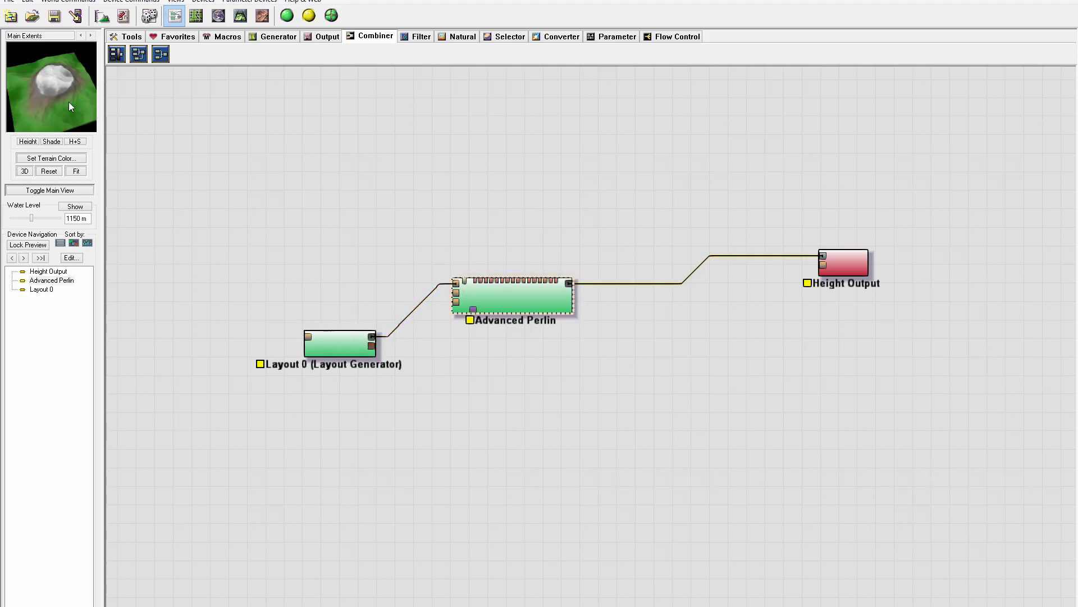
{"action": "left_click_drag", "start_coordinate": [49, 105], "coordinate": [75, 103]}
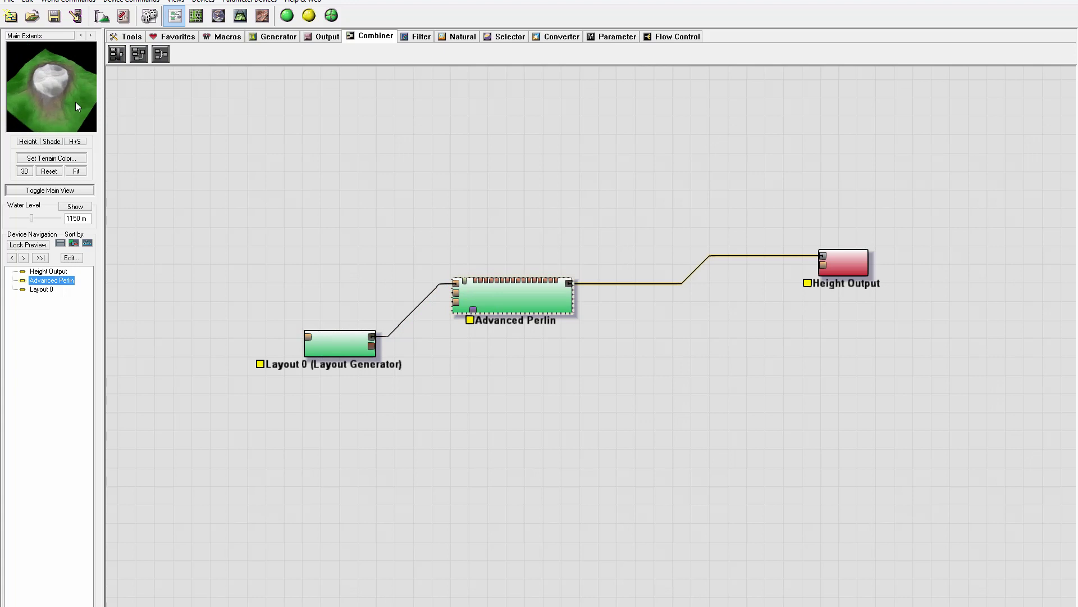
{"action": "left_click", "coordinate": [196, 15]}
{"action": "scroll", "coordinate": [377, 177], "scroll_direction": "down", "scroll_amount": 4}
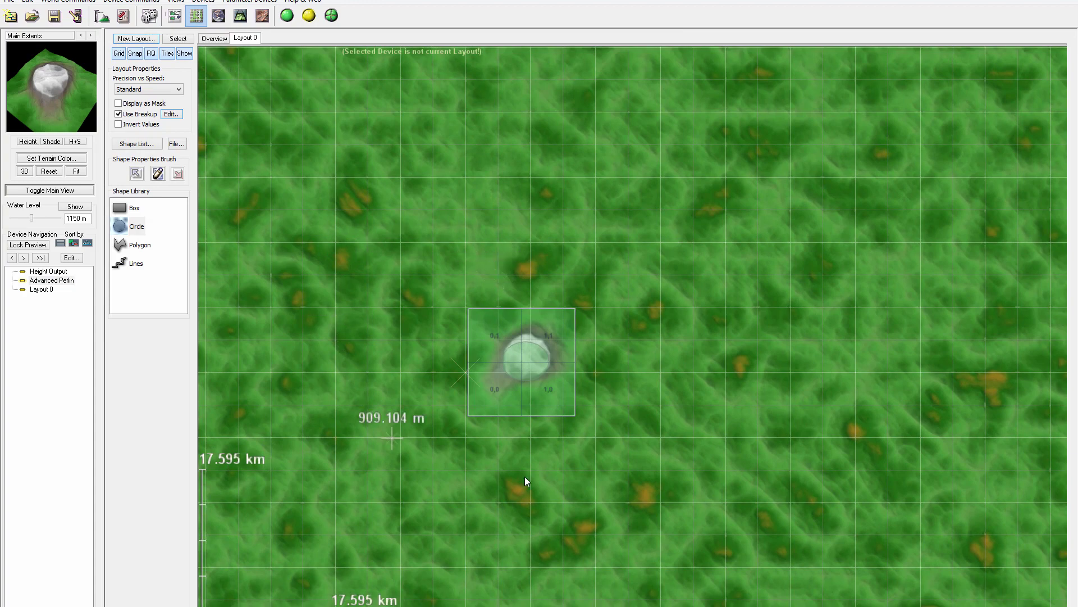
Step: Zoom in and out around the Layout 0 canvas, then return to the device network
{"action": "scroll", "coordinate": [523, 343], "scroll_direction": "down", "scroll_amount": 3}
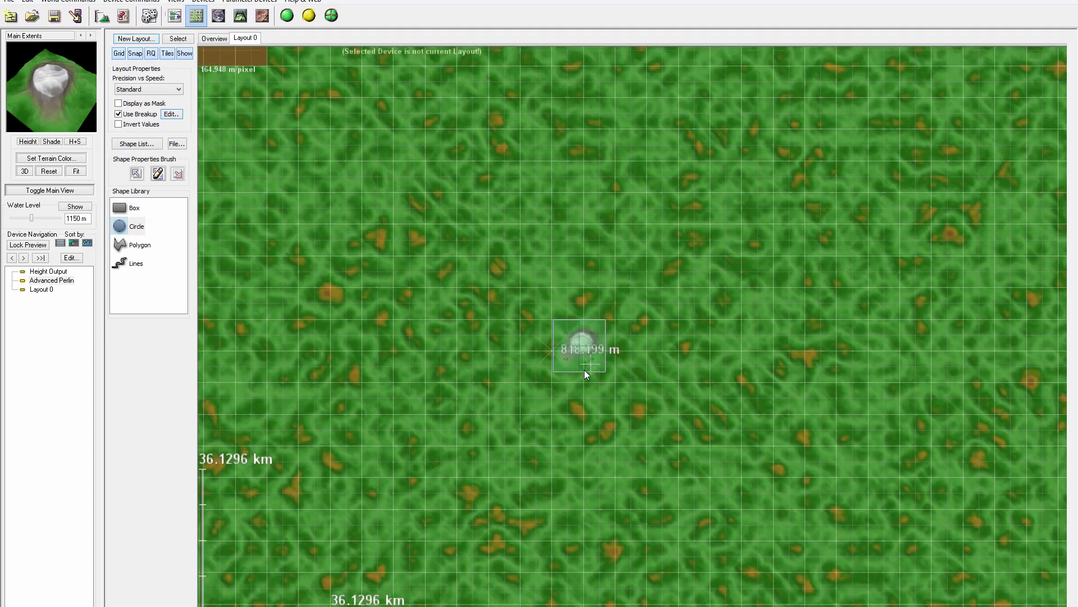
{"action": "scroll", "coordinate": [584, 370], "scroll_direction": "up", "scroll_amount": 6}
{"action": "scroll", "coordinate": [380, 373], "scroll_direction": "up", "scroll_amount": 15}
{"action": "scroll", "coordinate": [382, 372], "scroll_direction": "down", "scroll_amount": 8}
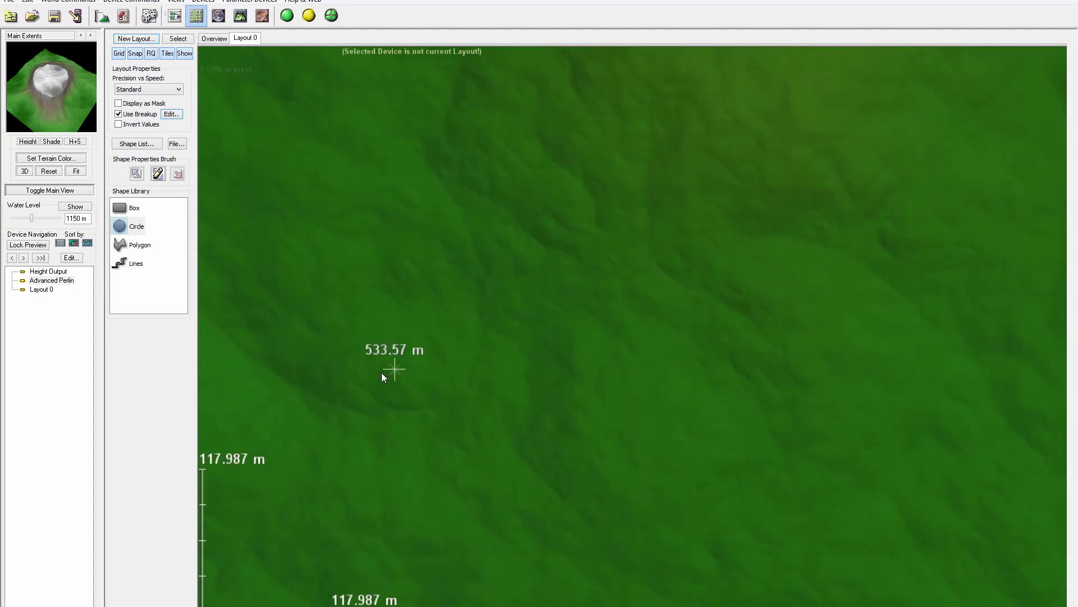
{"action": "scroll", "coordinate": [385, 374], "scroll_direction": "down", "scroll_amount": 4}
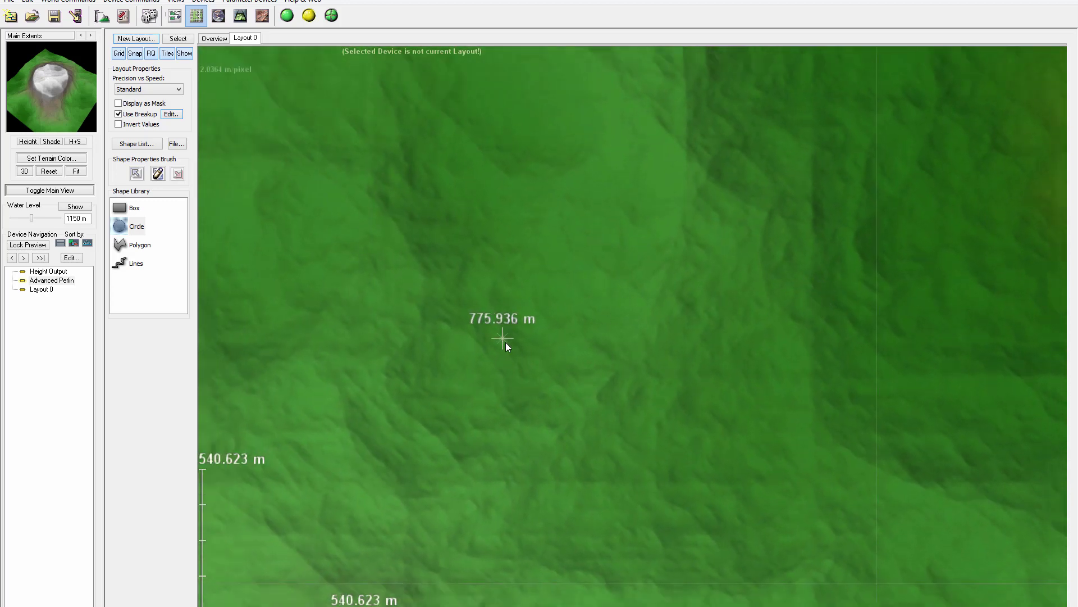
{"action": "scroll", "coordinate": [506, 344], "scroll_direction": "down", "scroll_amount": 4}
{"action": "scroll", "coordinate": [506, 343], "scroll_direction": "down", "scroll_amount": 5}
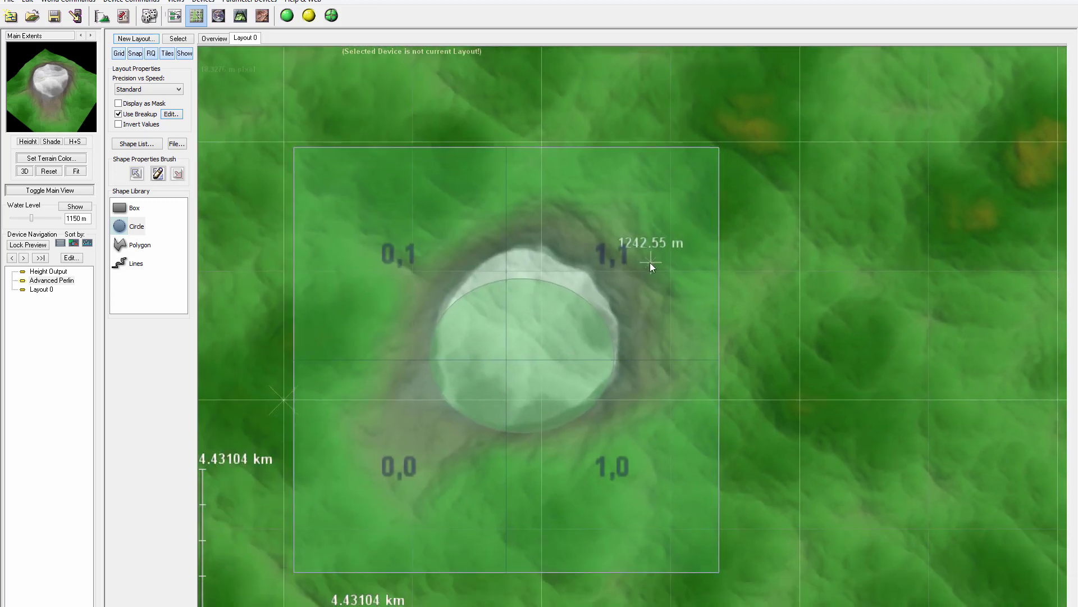
{"action": "scroll", "coordinate": [579, 342], "scroll_direction": "up", "scroll_amount": 1}
{"action": "scroll", "coordinate": [635, 340], "scroll_direction": "down", "scroll_amount": 1}
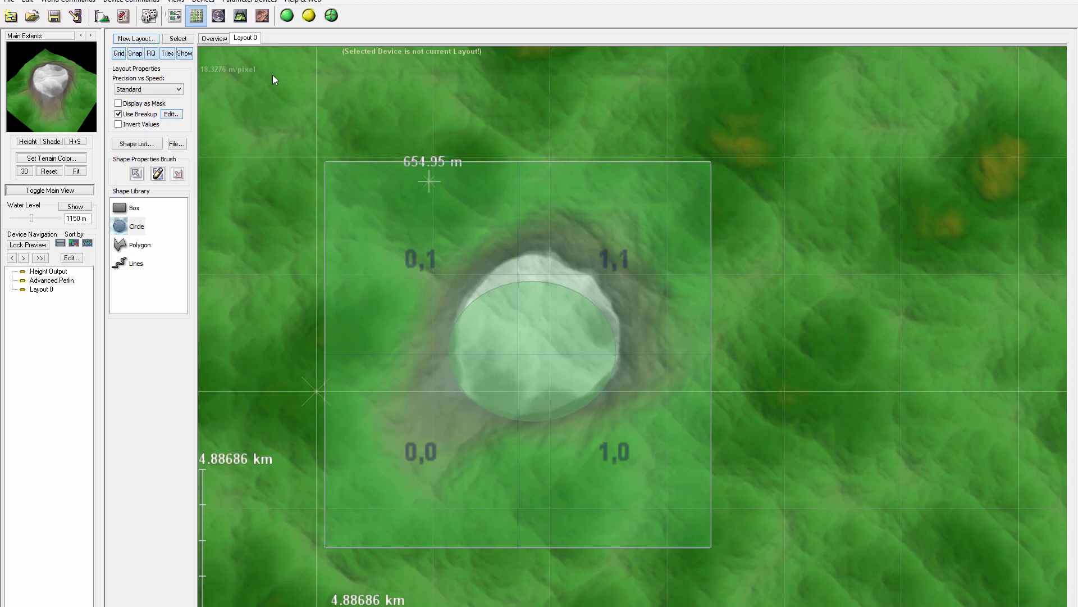
{"action": "left_click", "coordinate": [174, 16]}
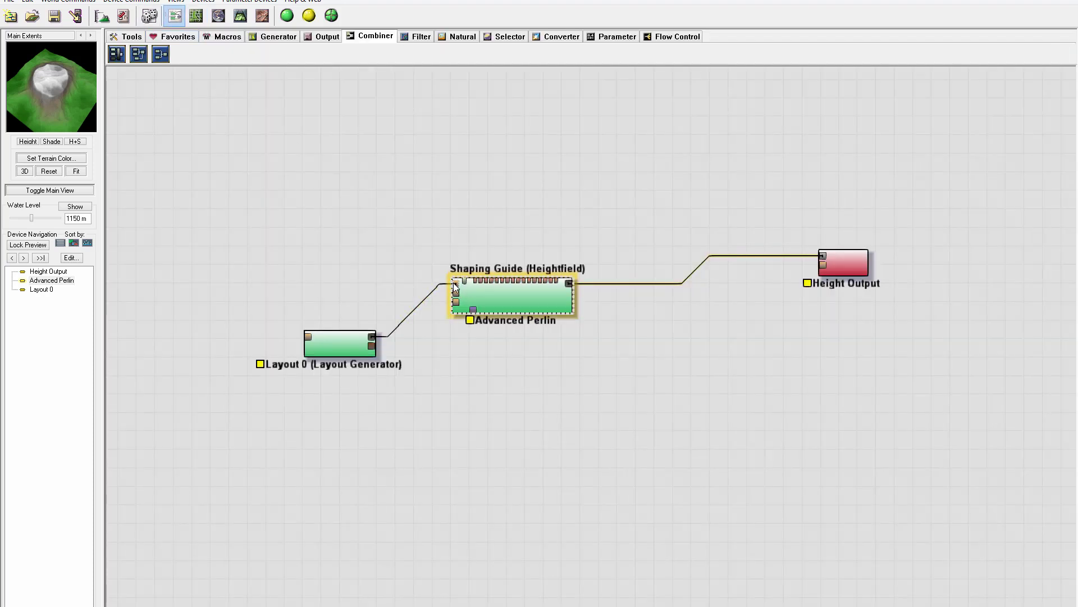
Step: Rewire Layout 0 into Advanced Perlin's Mask Input, check the layout, and drop the Shaping Guide link
{"action": "left_click", "coordinate": [485, 289]}
{"action": "left_click_drag", "start_coordinate": [397, 319], "coordinate": [473, 309]}
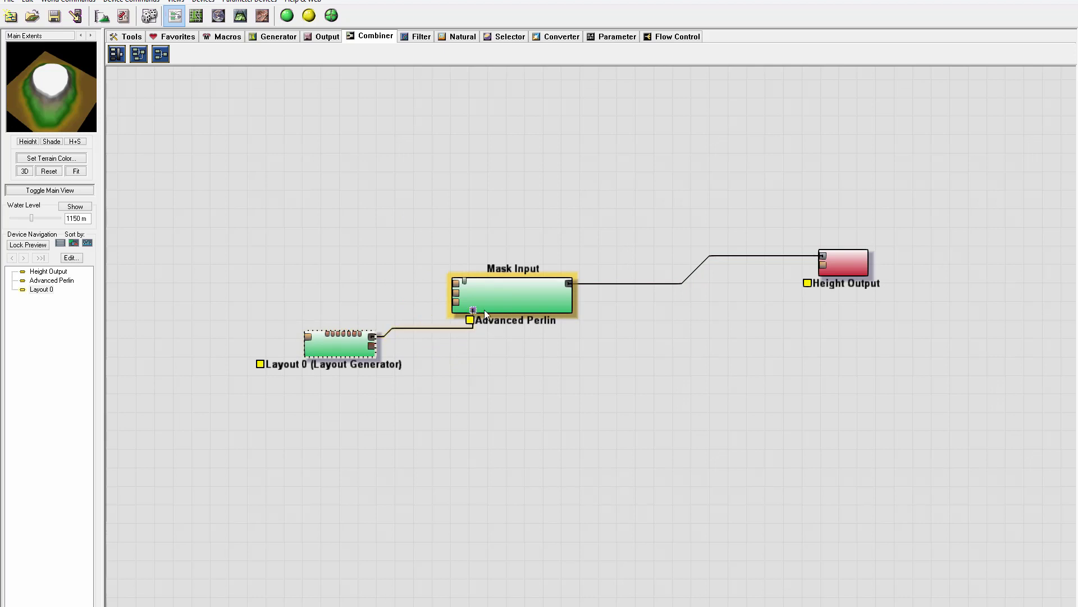
{"action": "left_click", "coordinate": [517, 301]}
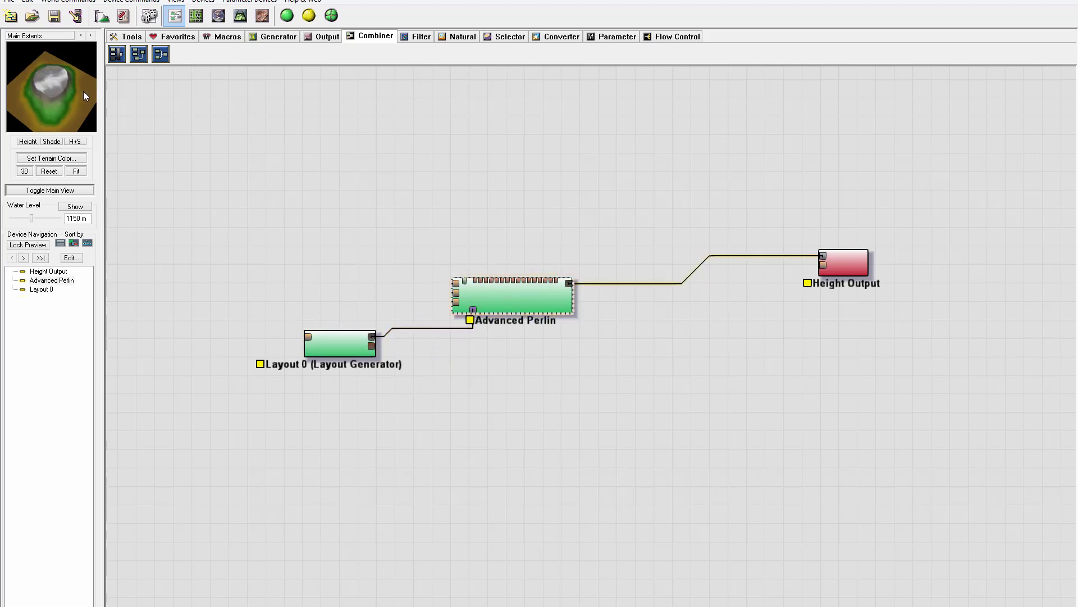
{"action": "left_click", "coordinate": [195, 16]}
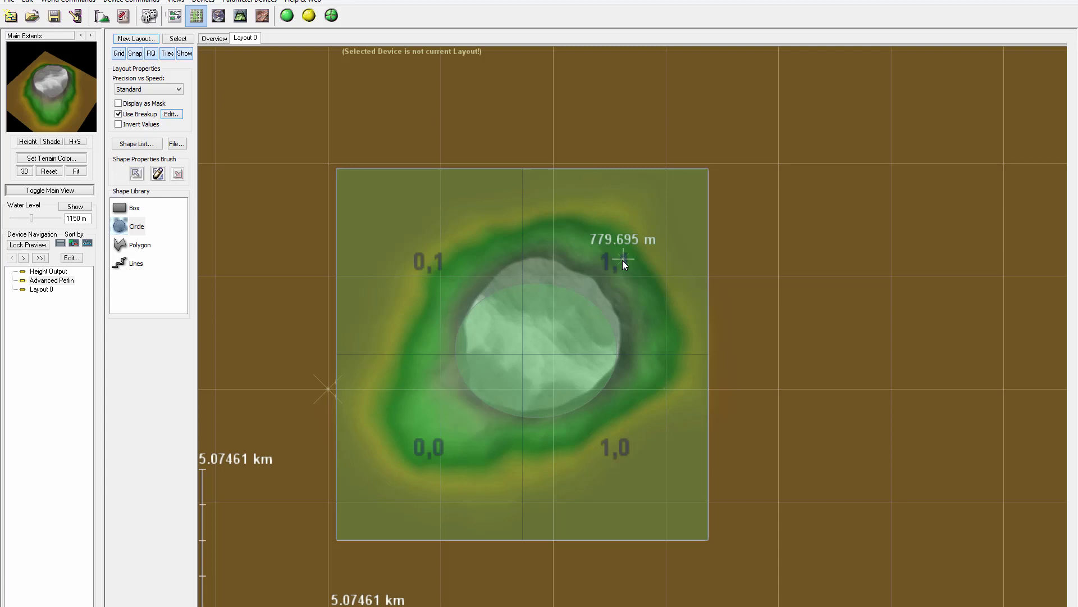
{"action": "left_click", "coordinate": [174, 15]}
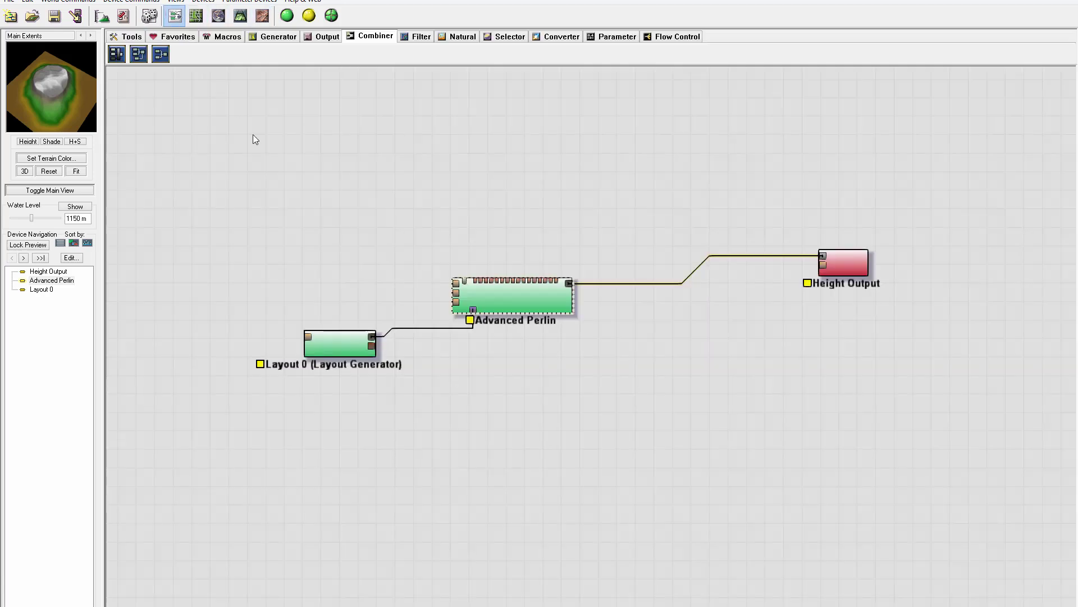
{"action": "left_click", "coordinate": [372, 339]}
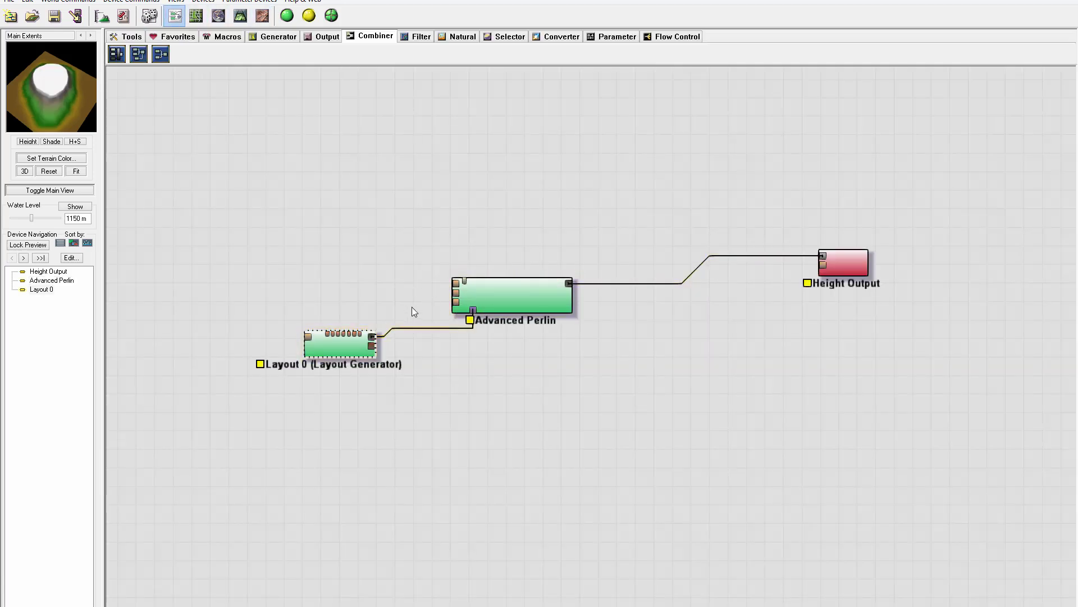
{"action": "left_click_drag", "start_coordinate": [372, 336], "coordinate": [455, 283]}
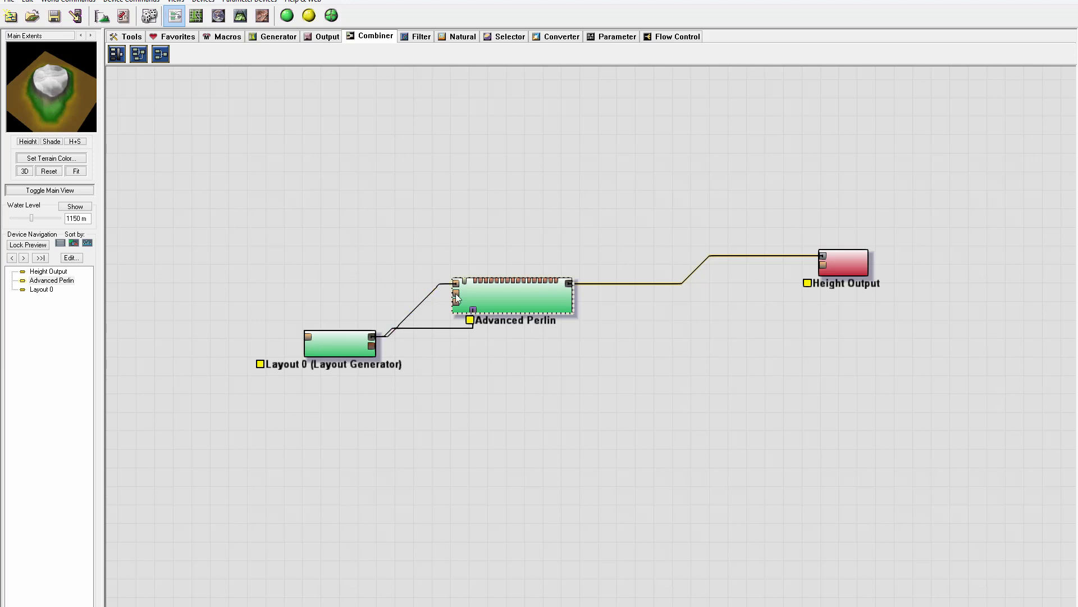
{"action": "left_click_drag", "start_coordinate": [454, 285], "coordinate": [369, 288]}
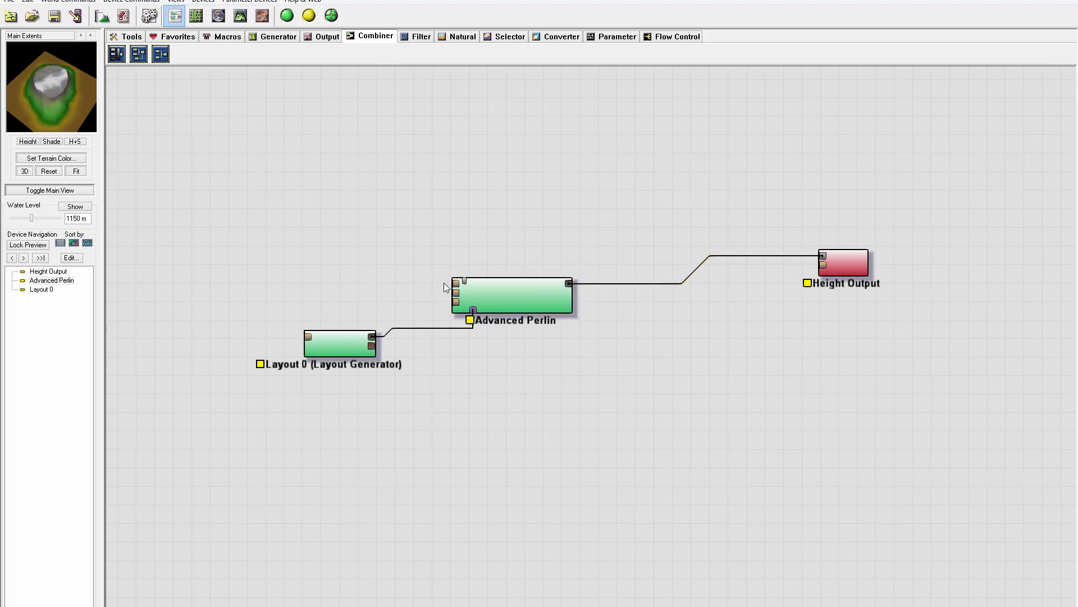
Step: Shift Layout 0 and Advanced Perlin up and left, and move Height Output further right
{"action": "left_click_drag", "start_coordinate": [335, 348], "coordinate": [354, 404]}
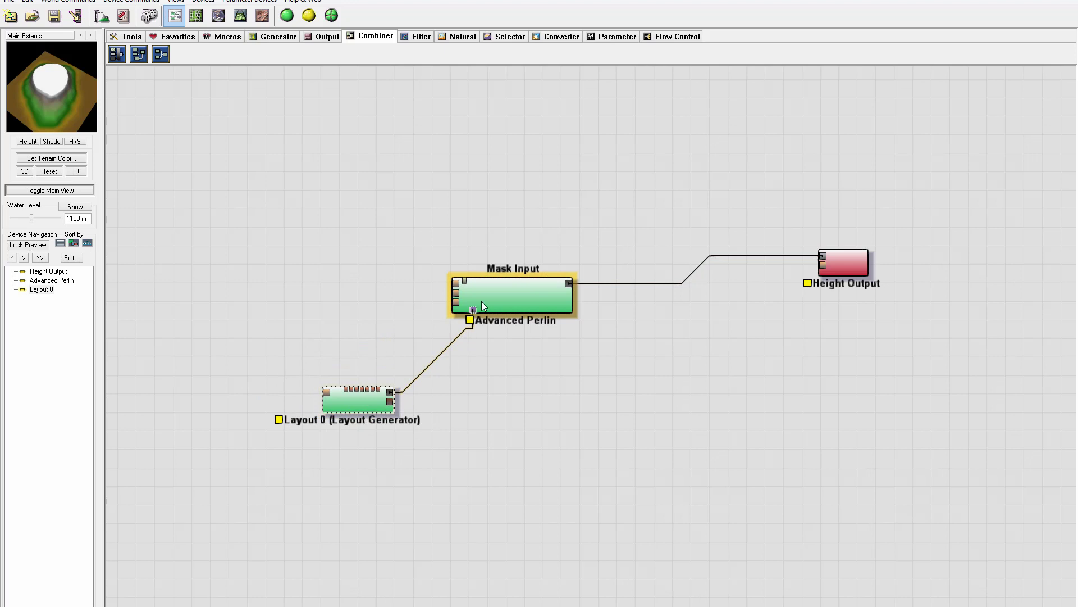
{"action": "mouse_move", "coordinate": [483, 305]}
{"action": "left_mouse_down"}
{"action": "mouse_move", "coordinate": [508, 299]}
{"action": "mouse_move", "coordinate": [493, 312]}
{"action": "left_mouse_up"}
{"action": "left_click_drag", "start_coordinate": [362, 405], "coordinate": [324, 398]}
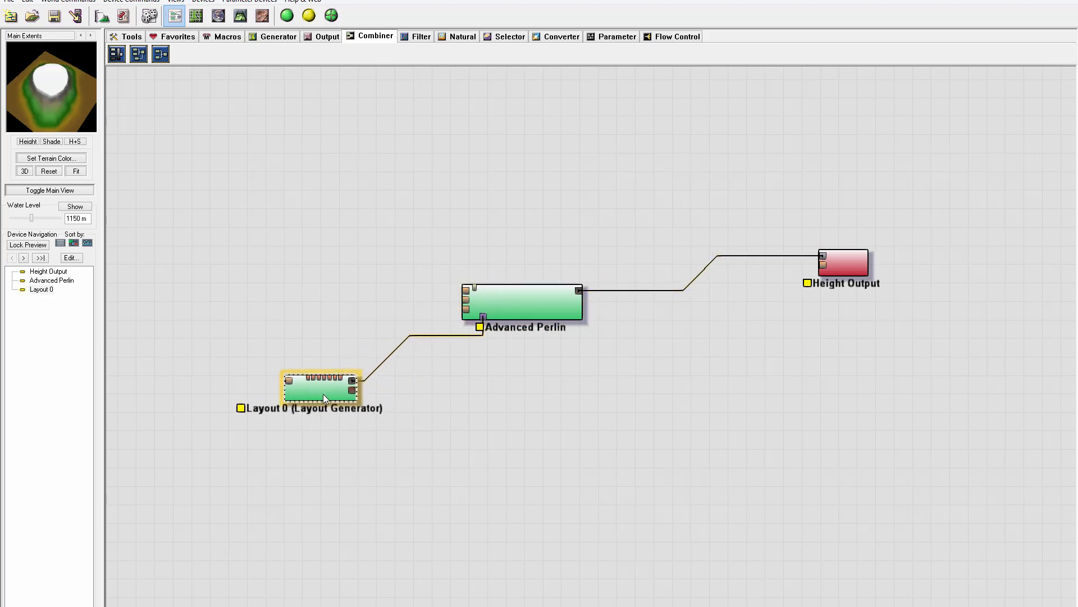
{"action": "left_click", "coordinate": [522, 306]}
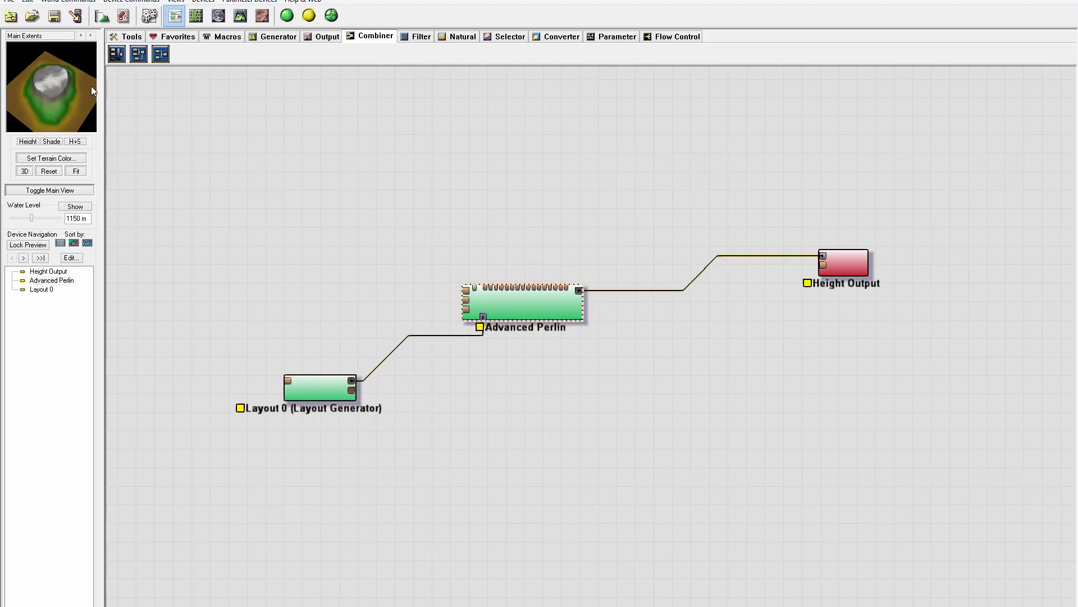
{"action": "left_click_drag", "start_coordinate": [306, 388], "coordinate": [271, 382]}
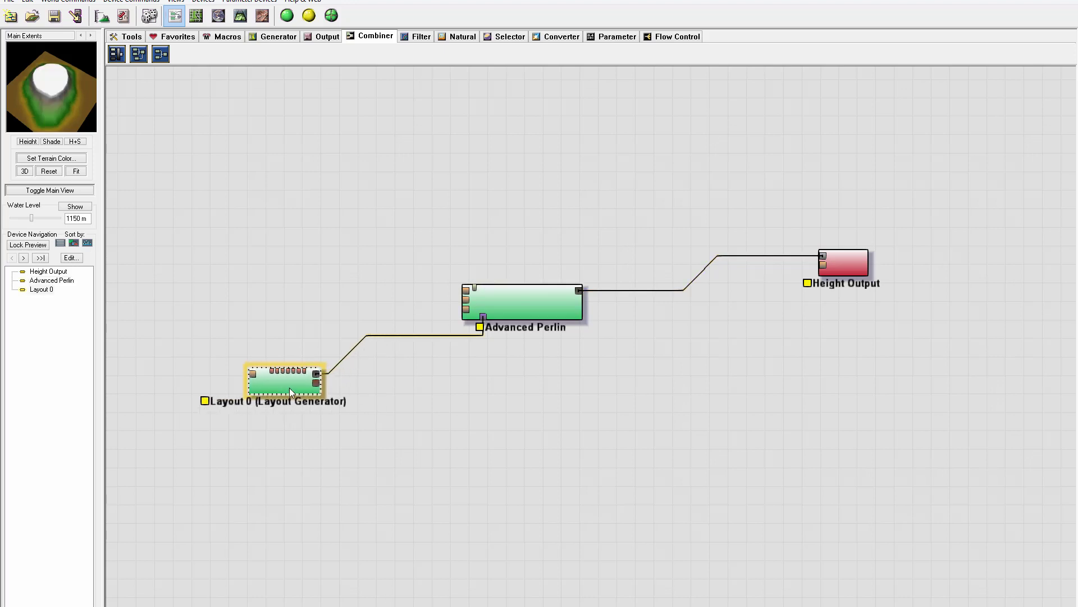
{"action": "left_click_drag", "start_coordinate": [531, 307], "coordinate": [430, 284]}
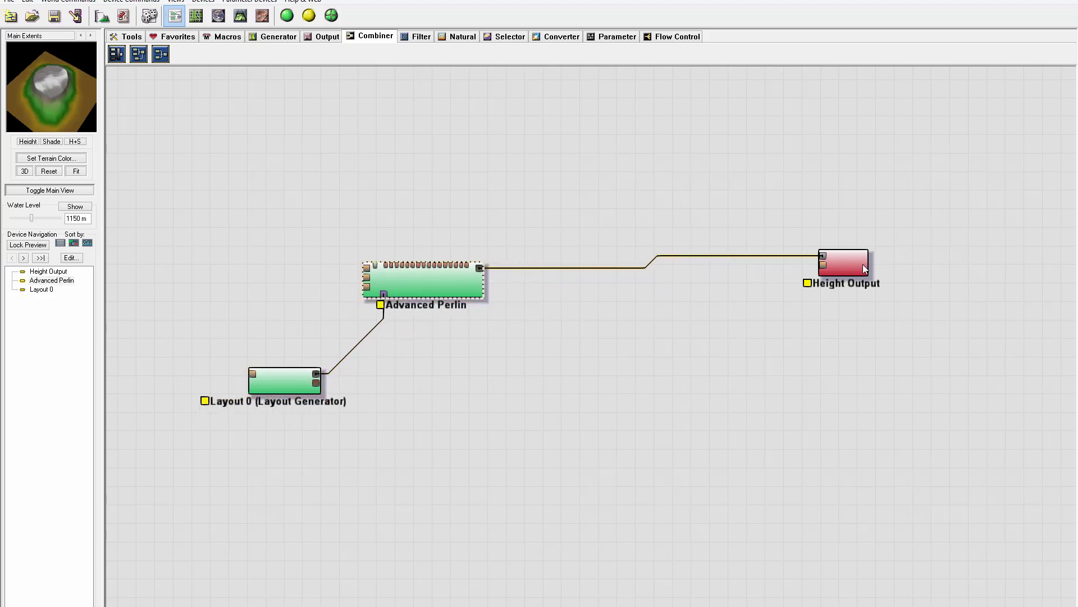
{"action": "left_click_drag", "start_coordinate": [863, 269], "coordinate": [918, 267]}
{"action": "left_click_drag", "start_coordinate": [421, 283], "coordinate": [415, 270]}
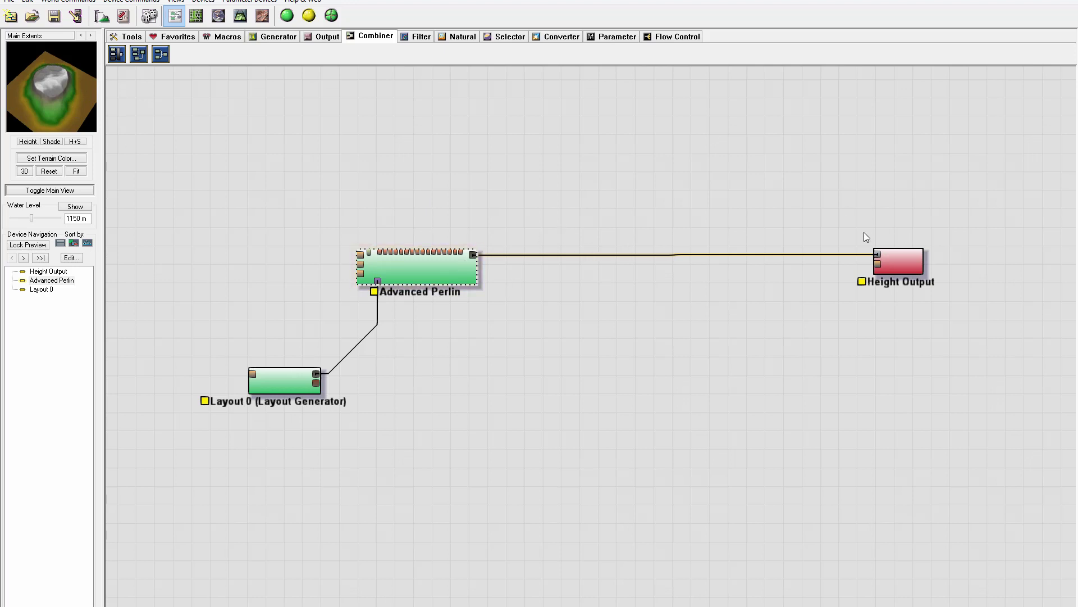
Step: Insert an Erosion device before Height Output: Channeled Erosion, rock hardness 0.063, erosive power 0.810
{"action": "left_click", "coordinate": [459, 38]}
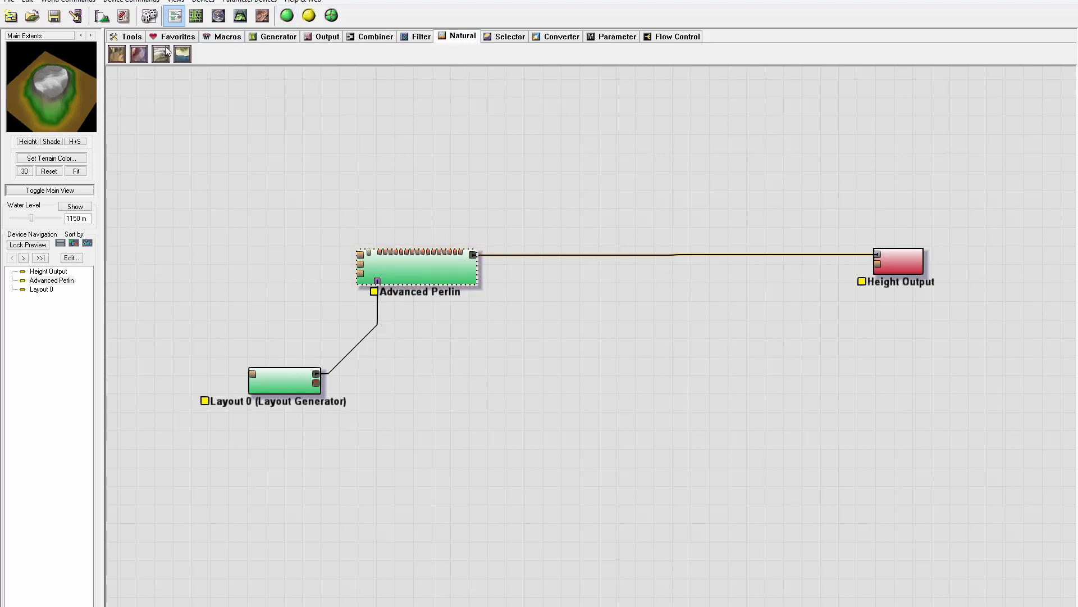
{"action": "left_click_drag", "start_coordinate": [118, 54], "coordinate": [589, 255]}
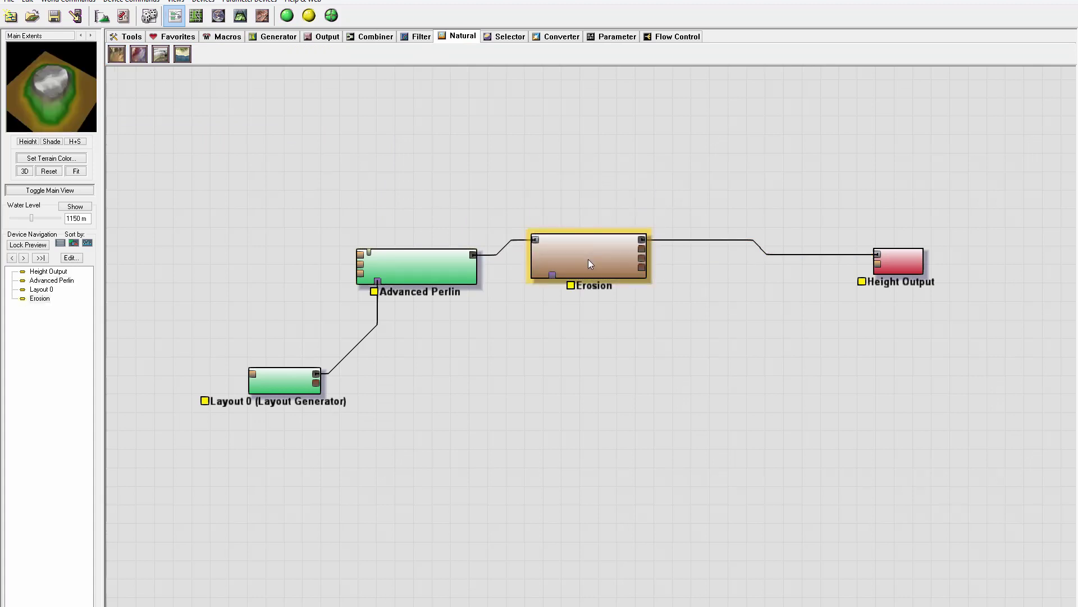
{"action": "double_click", "coordinate": [589, 260]}
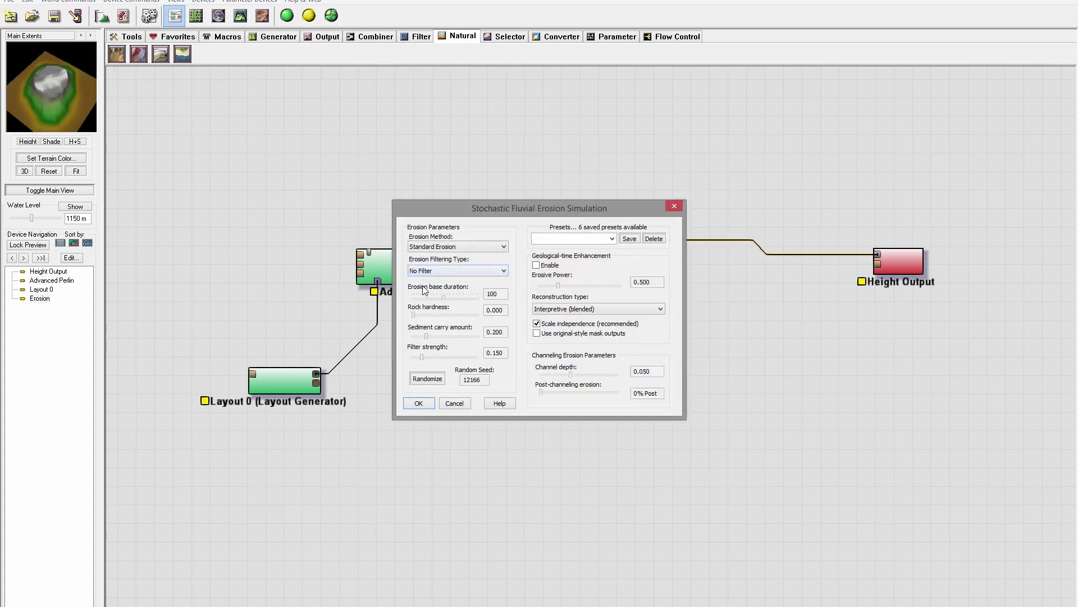
{"action": "left_click", "coordinate": [478, 246]}
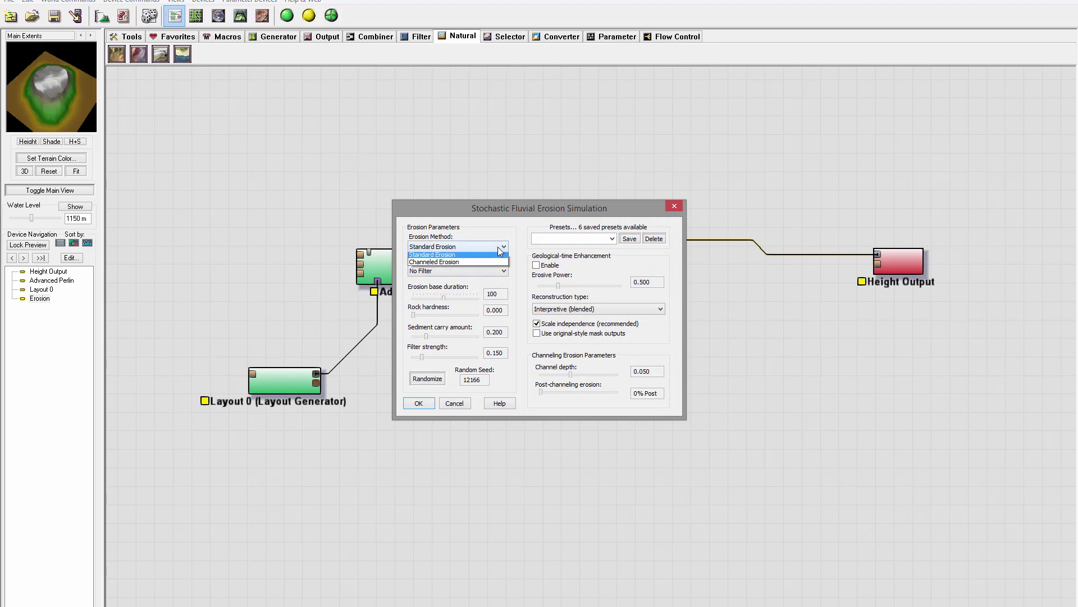
{"action": "left_click", "coordinate": [452, 265]}
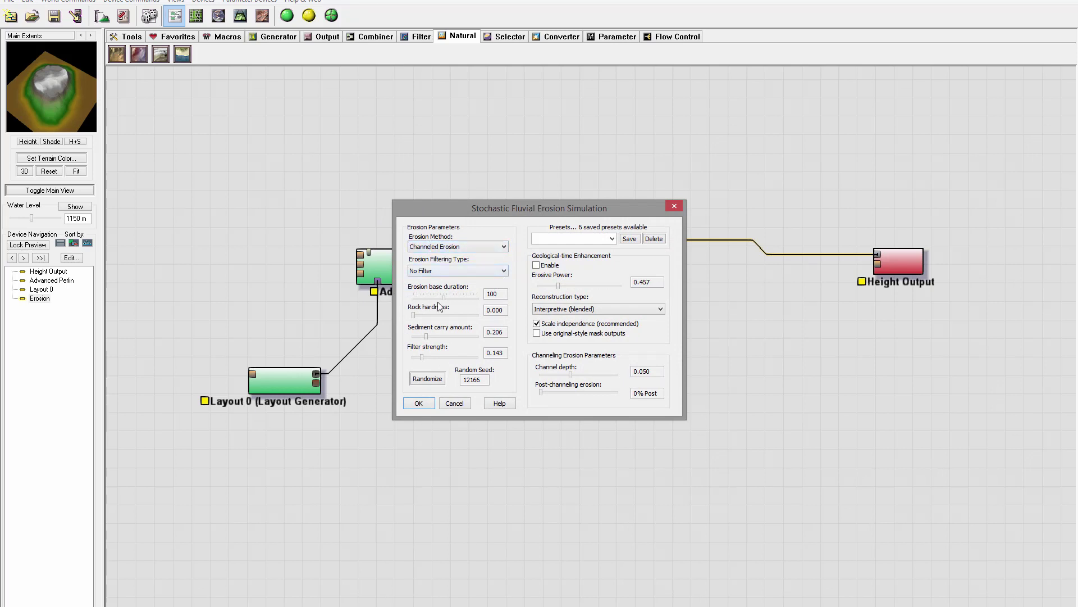
{"action": "left_click", "coordinate": [417, 315]}
{"action": "mouse_move", "coordinate": [557, 287]}
{"action": "left_mouse_down"}
{"action": "mouse_move", "coordinate": [601, 286]}
{"action": "mouse_move", "coordinate": [548, 281]}
{"action": "mouse_move", "coordinate": [574, 289]}
{"action": "left_mouse_up"}
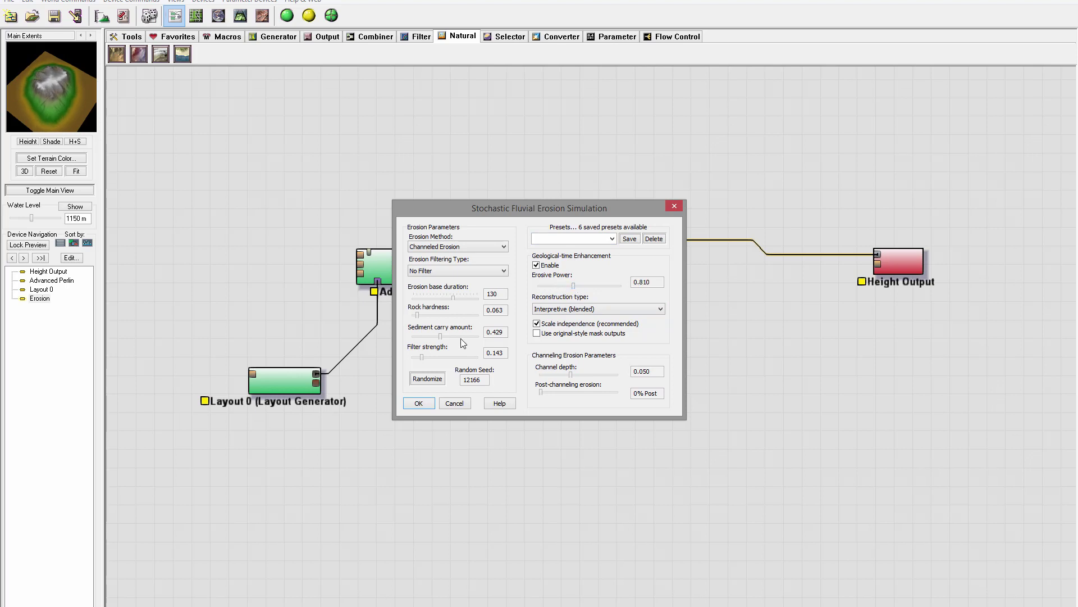
{"action": "left_click", "coordinate": [418, 403]}
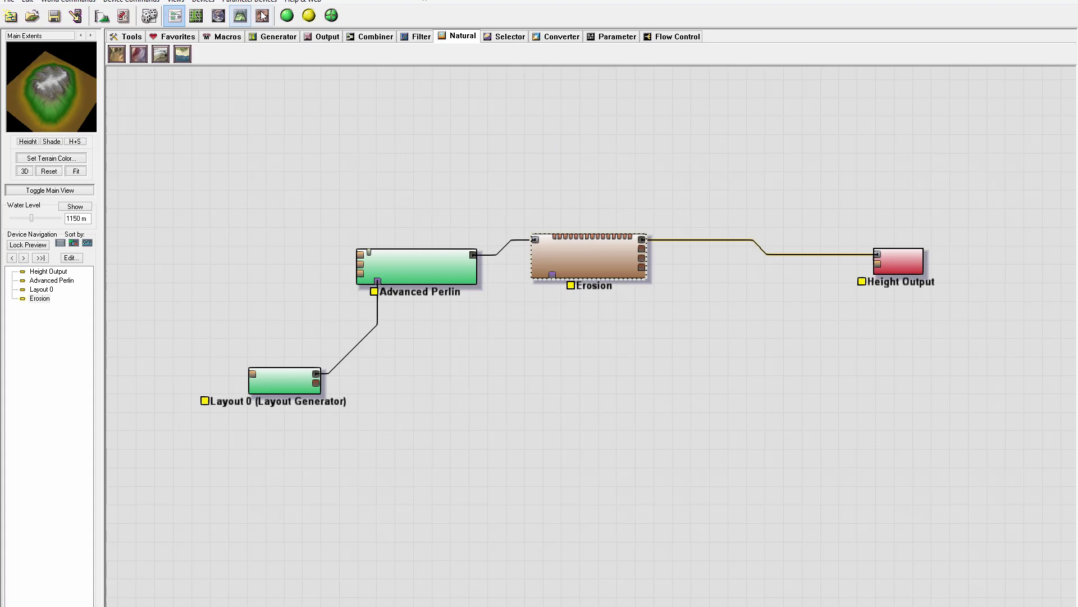
Step: Build the eroded crater terrain, orbit it in 3D, then nudge the Erosion node in the network
{"action": "left_click", "coordinate": [240, 17]}
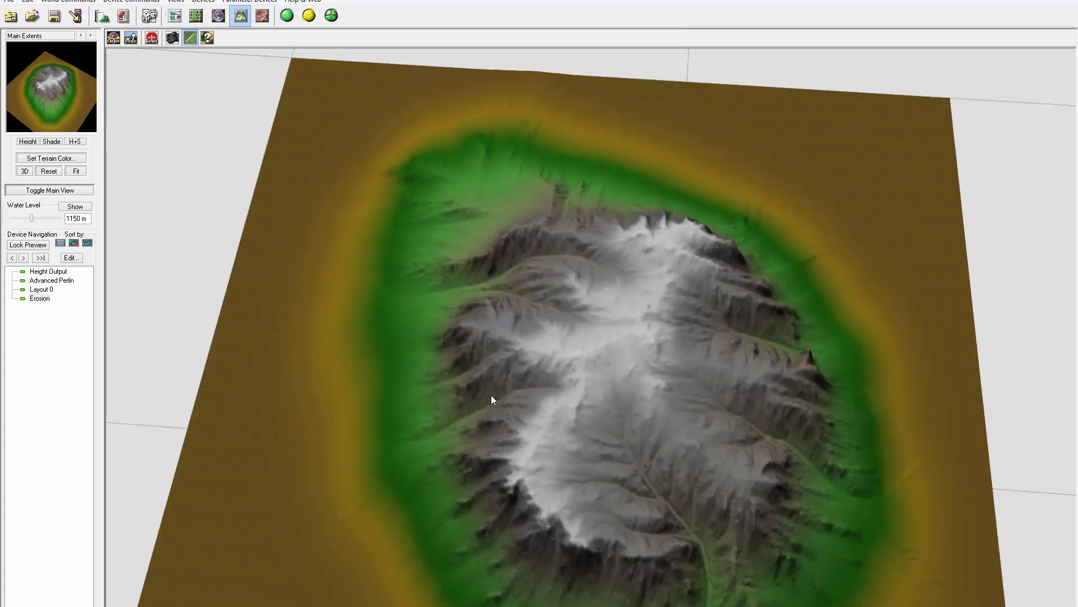
{"action": "scroll", "coordinate": [666, 336], "scroll_direction": "up", "scroll_amount": 2}
{"action": "left_click_drag", "start_coordinate": [666, 336], "coordinate": [533, 348]}
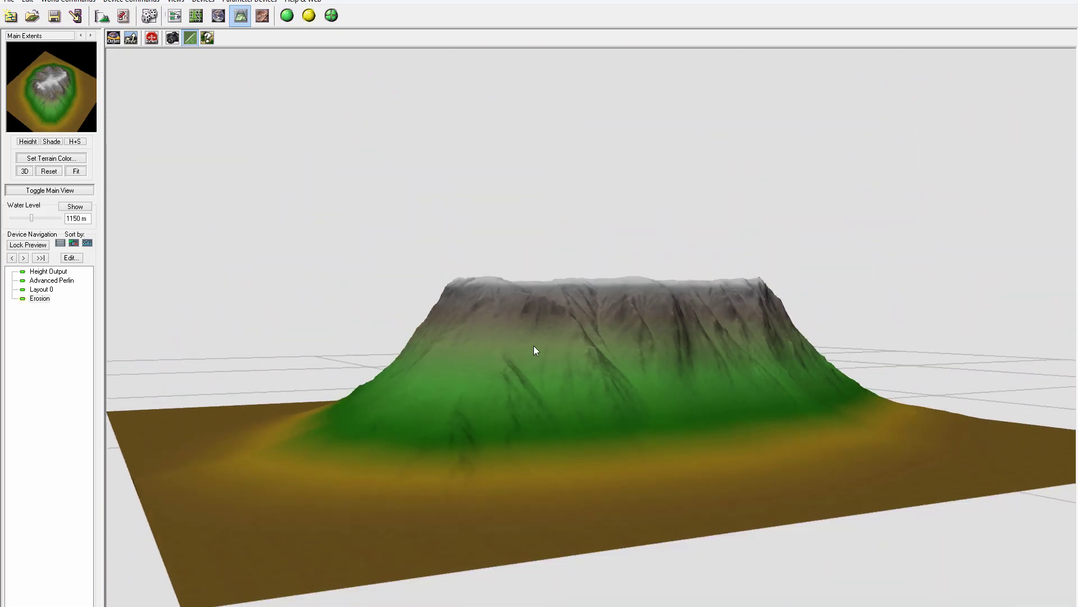
{"action": "left_click_drag", "start_coordinate": [519, 389], "coordinate": [775, 226]}
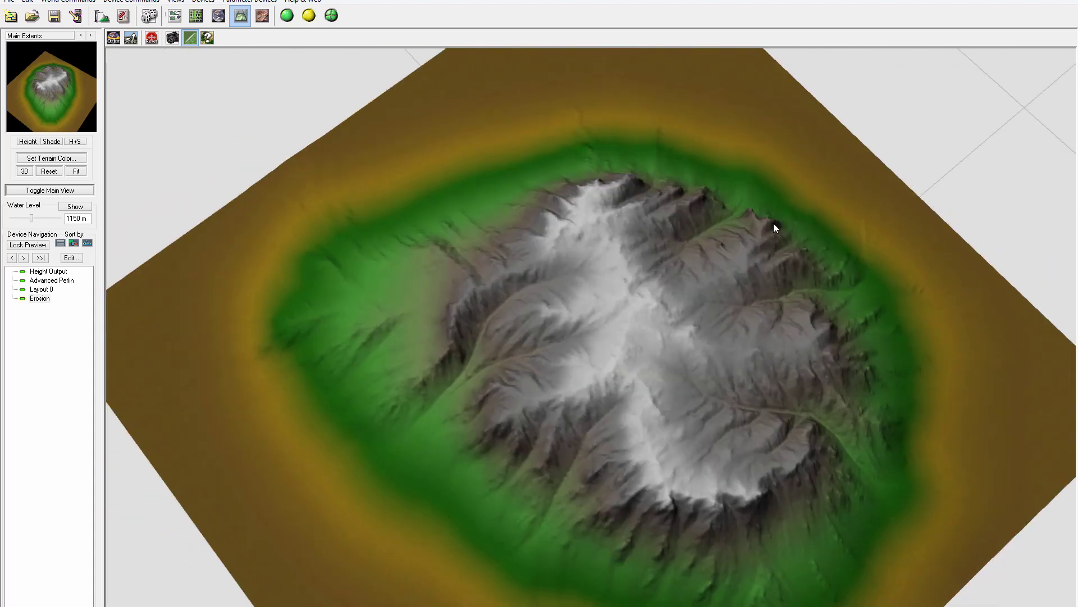
{"action": "left_click", "coordinate": [175, 16]}
{"action": "mouse_move", "coordinate": [477, 258]}
{"action": "left_mouse_down"}
{"action": "mouse_move", "coordinate": [477, 271]}
{"action": "mouse_move", "coordinate": [475, 249]}
{"action": "left_mouse_up"}
Step: Add a second Advanced Perlin generator and shift it and Height Output into place
{"action": "left_click", "coordinate": [280, 37]}
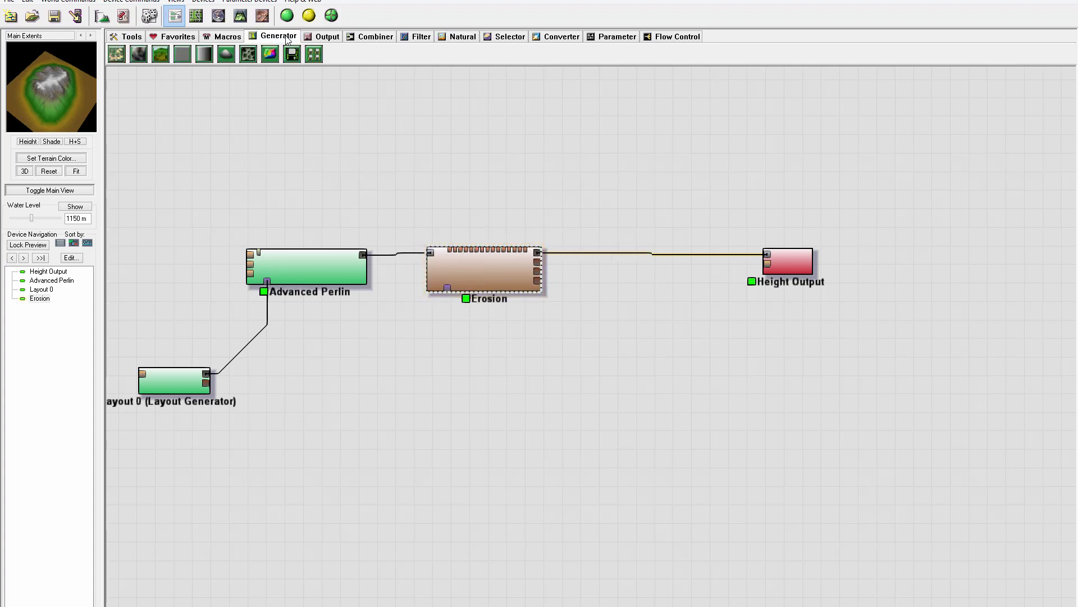
{"action": "left_click", "coordinate": [160, 56]}
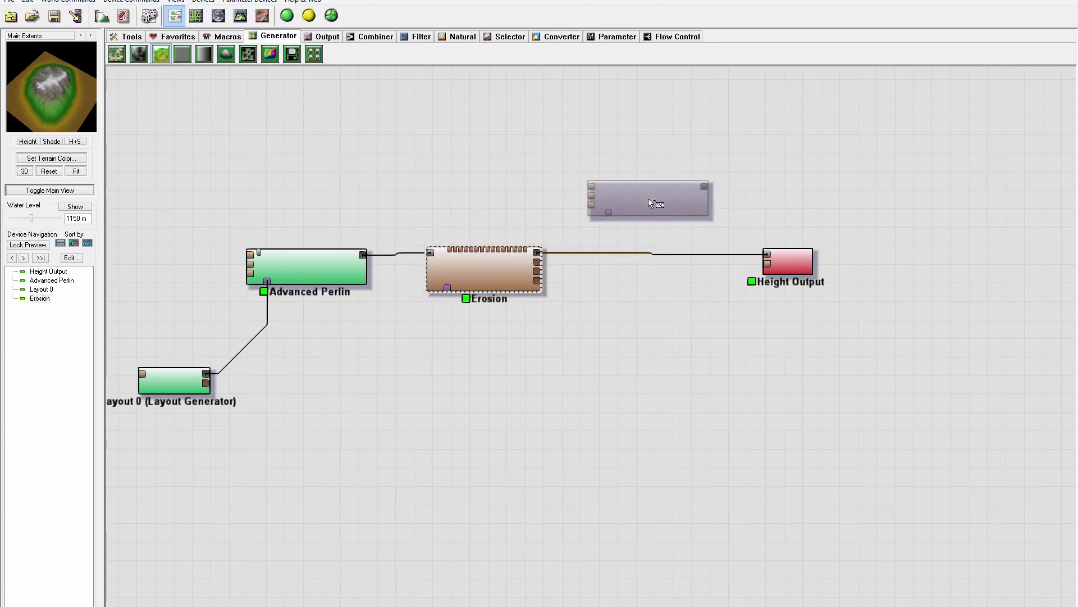
{"action": "left_click", "coordinate": [648, 198]}
{"action": "key", "text": "Escape"}
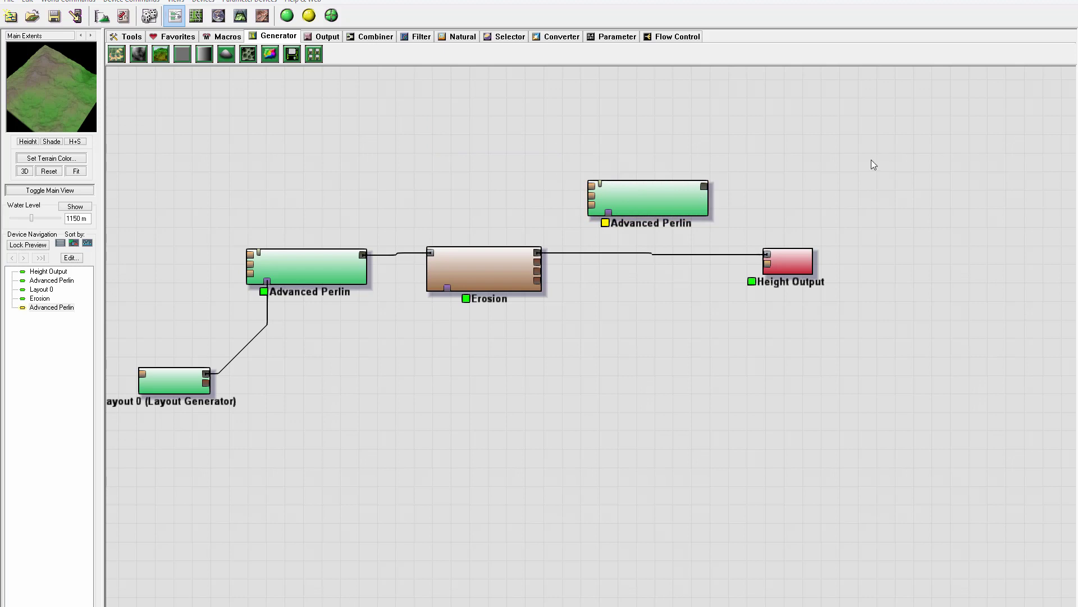
{"action": "mouse_move", "coordinate": [645, 191]}
{"action": "left_mouse_down"}
{"action": "mouse_move", "coordinate": [650, 217]}
{"action": "mouse_move", "coordinate": [663, 194]}
{"action": "left_mouse_up"}
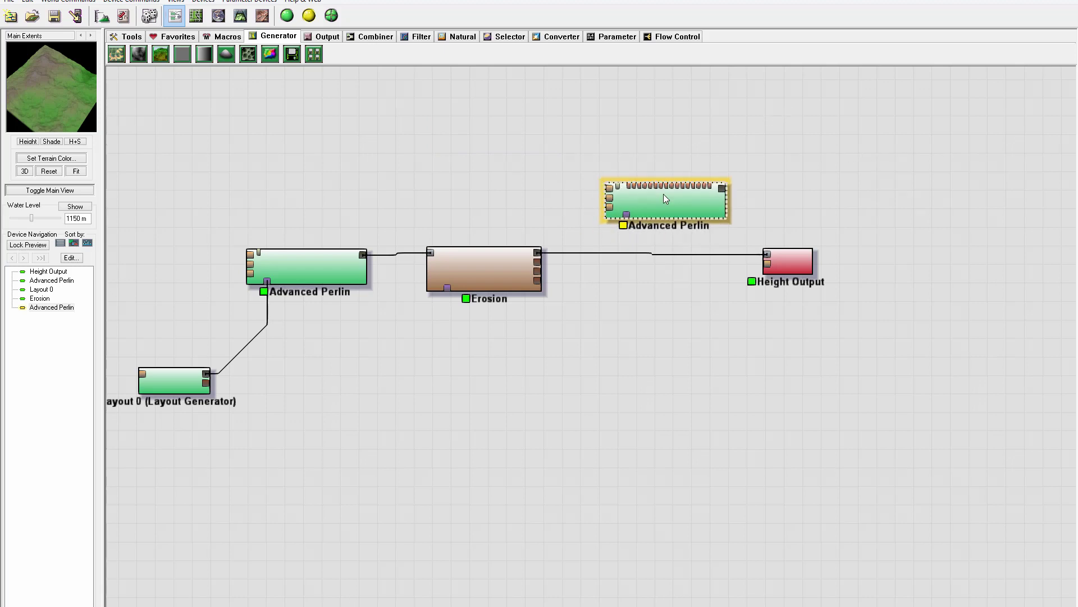
{"action": "left_click_drag", "start_coordinate": [799, 265], "coordinate": [888, 273]}
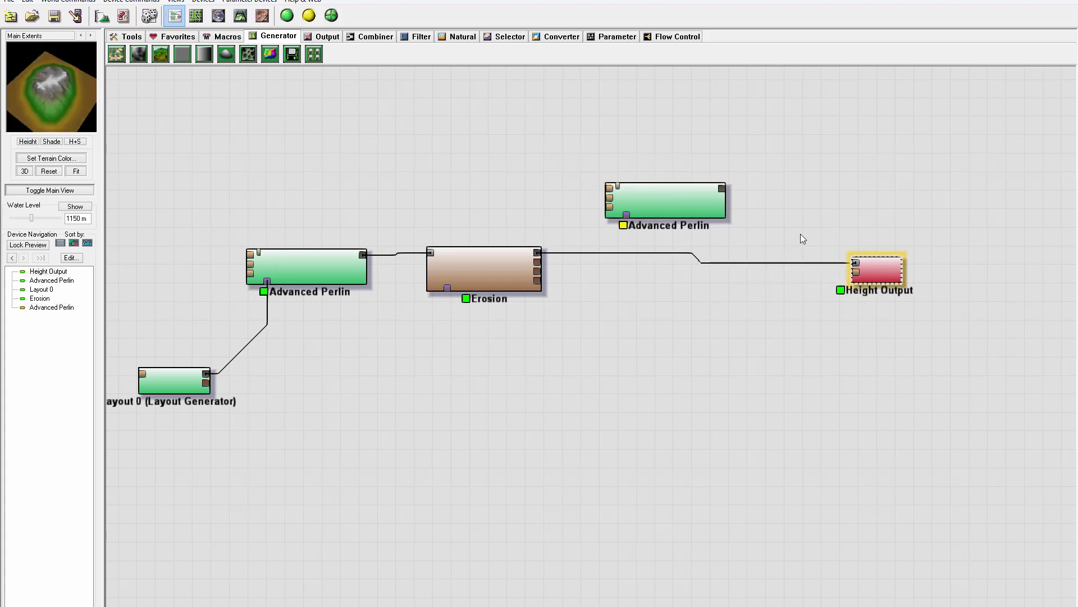
{"action": "left_click_drag", "start_coordinate": [667, 191], "coordinate": [682, 201]}
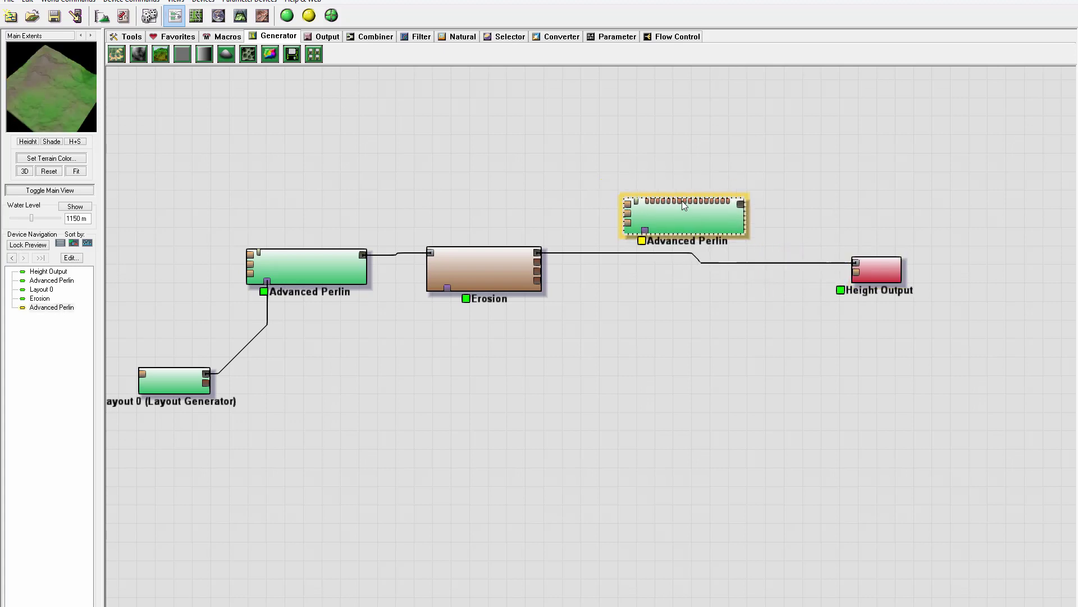
Step: Add a Voronoi device below it with style F4 - F2 and scale about 2.06 km
{"action": "left_click", "coordinate": [248, 54]}
{"action": "left_click", "coordinate": [637, 316]}
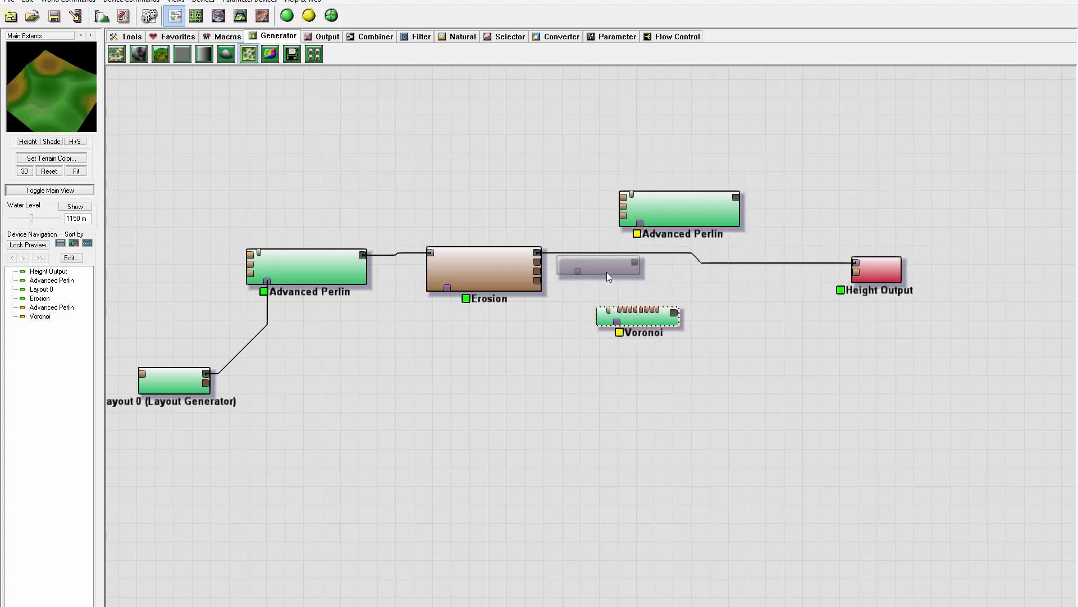
{"action": "double_click", "coordinate": [652, 314]}
{"action": "left_click", "coordinate": [509, 281]}
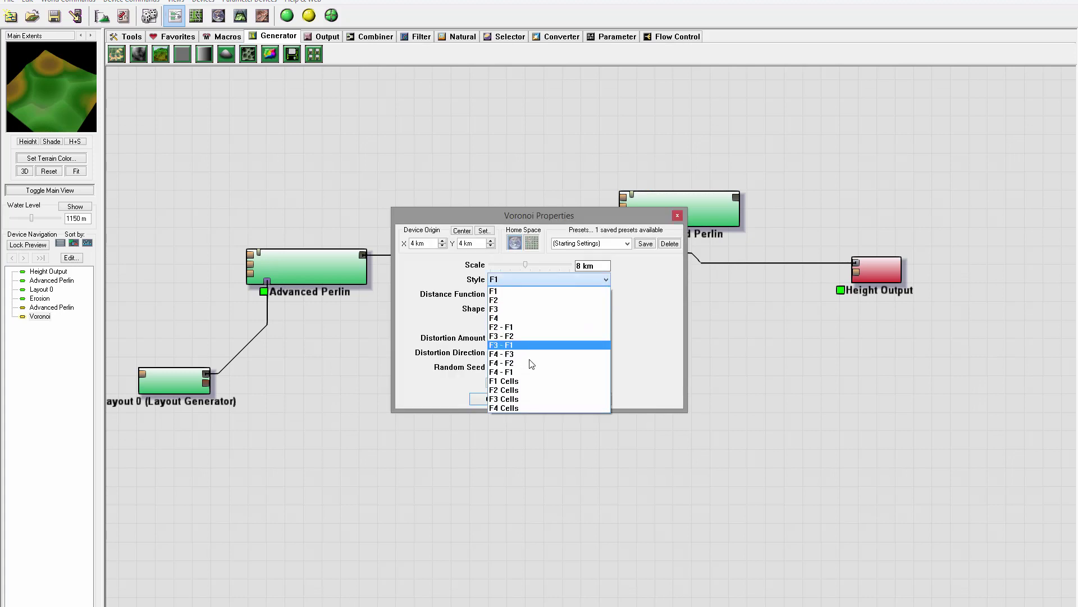
{"action": "left_click", "coordinate": [537, 363]}
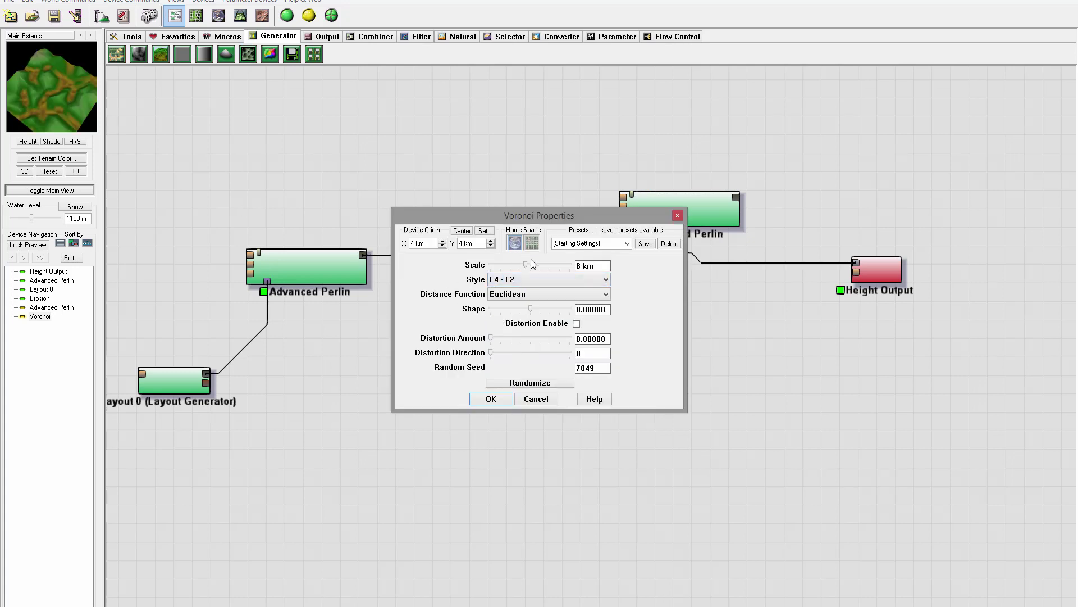
{"action": "left_click_drag", "start_coordinate": [526, 264], "coordinate": [512, 269]}
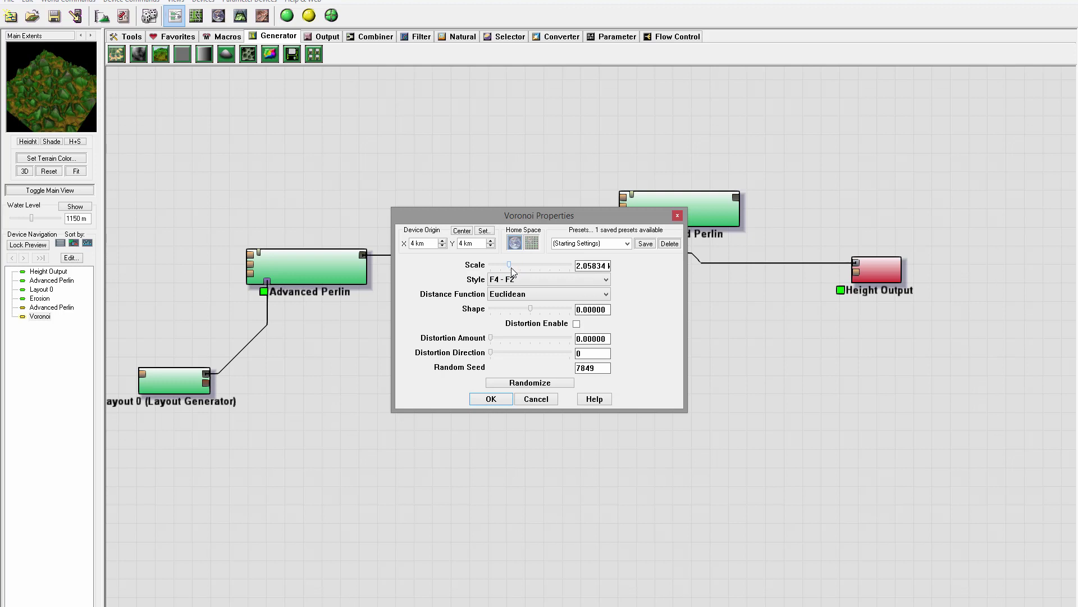
Step: Apply the Voronoi settings and wire Voronoi's output into the second Advanced Perlin's Mask Input
{"action": "left_click", "coordinate": [490, 400]}
{"action": "left_click_drag", "start_coordinate": [679, 314], "coordinate": [640, 226]}
{"action": "left_click_drag", "start_coordinate": [651, 334], "coordinate": [539, 413]}
Step: Reposition the Voronoi and Advanced Perlin nodes and preview the Erosion and second Perlin results
{"action": "mouse_move", "coordinate": [675, 204]}
{"action": "left_mouse_down"}
{"action": "mouse_move", "coordinate": [687, 313]}
{"action": "mouse_move", "coordinate": [693, 300]}
{"action": "mouse_move", "coordinate": [636, 258]}
{"action": "mouse_move", "coordinate": [656, 271]}
{"action": "left_mouse_up"}
{"action": "left_click", "coordinate": [481, 260]}
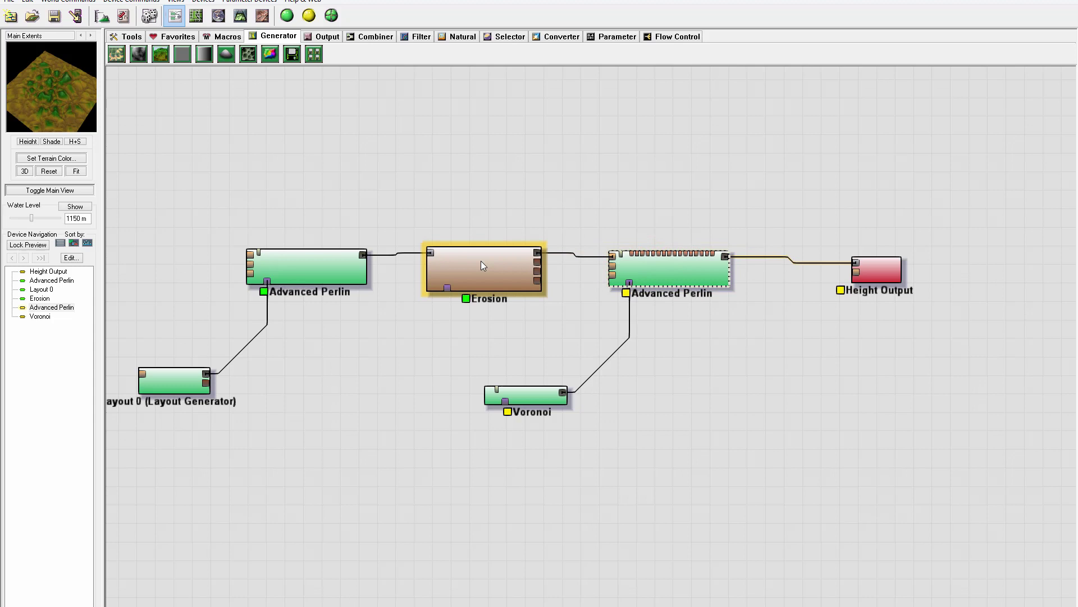
{"action": "left_click", "coordinate": [695, 272]}
{"action": "left_click", "coordinate": [695, 272]}
{"action": "left_click", "coordinate": [522, 395]}
{"action": "left_click_drag", "start_coordinate": [522, 395], "coordinate": [429, 431]}
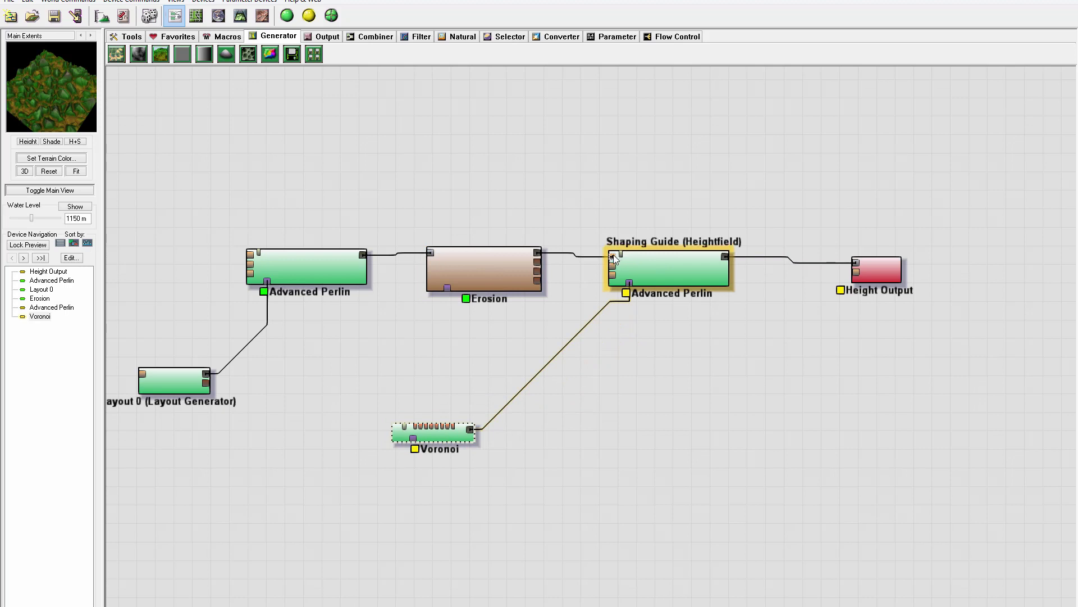
Step: Detach the Erosion link from the Perlin's Shaping Guide and rearrange the Perlin, Voronoi and Erosion nodes
{"action": "left_click_drag", "start_coordinate": [612, 255], "coordinate": [582, 200]}
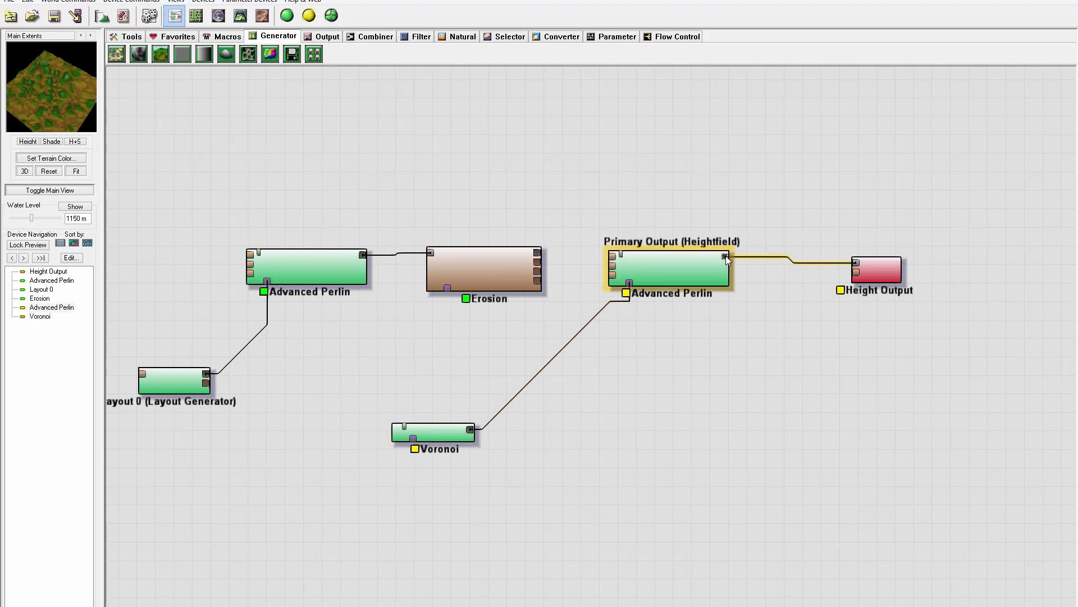
{"action": "left_click_drag", "start_coordinate": [696, 276], "coordinate": [689, 324]}
{"action": "left_click_drag", "start_coordinate": [634, 368], "coordinate": [629, 409]}
{"action": "left_click_drag", "start_coordinate": [432, 434], "coordinate": [299, 483]}
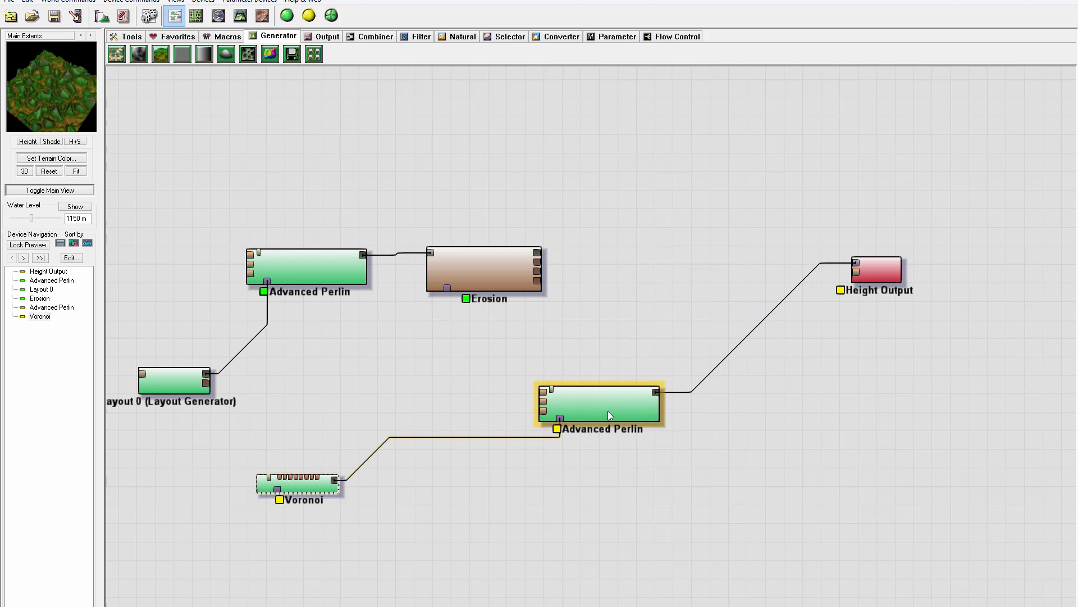
{"action": "left_click_drag", "start_coordinate": [609, 398], "coordinate": [494, 376]}
{"action": "left_click_drag", "start_coordinate": [487, 256], "coordinate": [496, 262]}
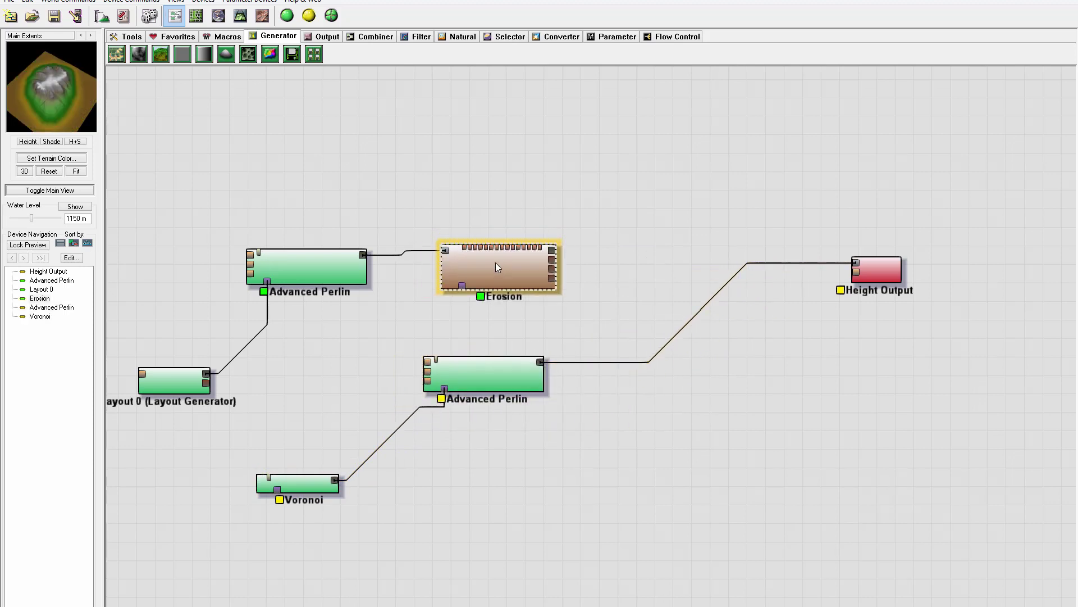
Step: Add a Combiner right of Erosion, fed by Erosion on input 1 and the lower Advanced Perlin on input 2
{"action": "left_click", "coordinate": [371, 36]}
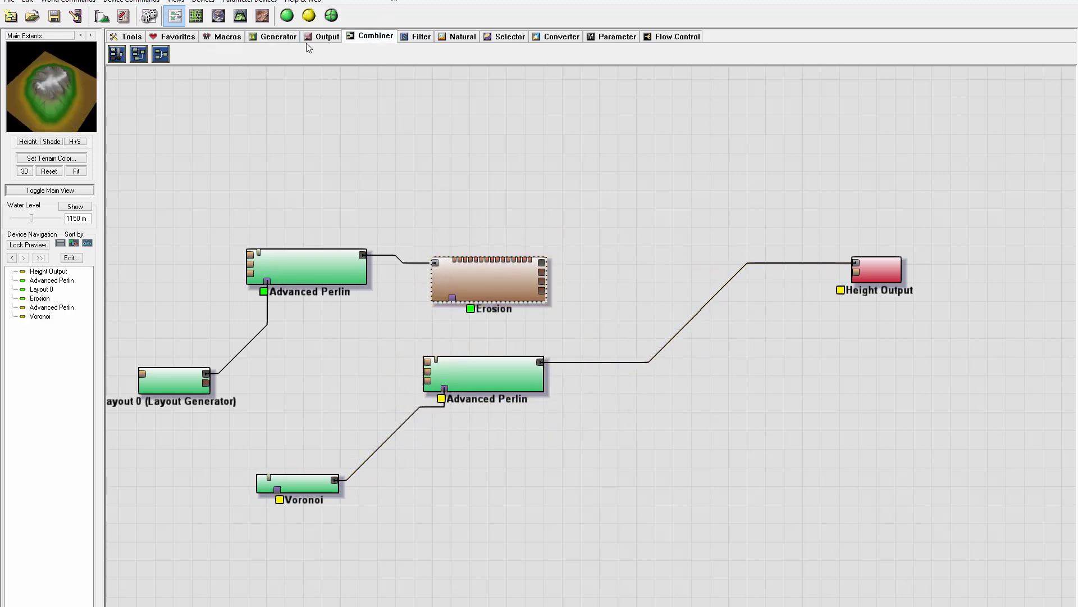
{"action": "left_click", "coordinate": [161, 54]}
{"action": "left_click", "coordinate": [651, 289]}
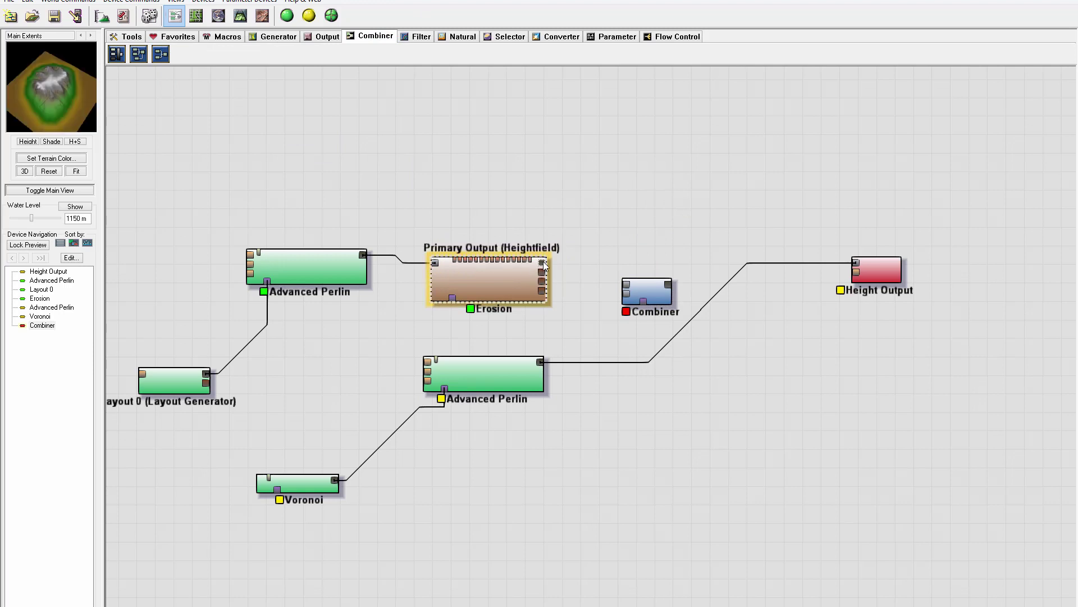
{"action": "left_click_drag", "start_coordinate": [543, 262], "coordinate": [627, 287]}
{"action": "left_click_drag", "start_coordinate": [544, 361], "coordinate": [626, 295]}
{"action": "left_click", "coordinate": [662, 289]}
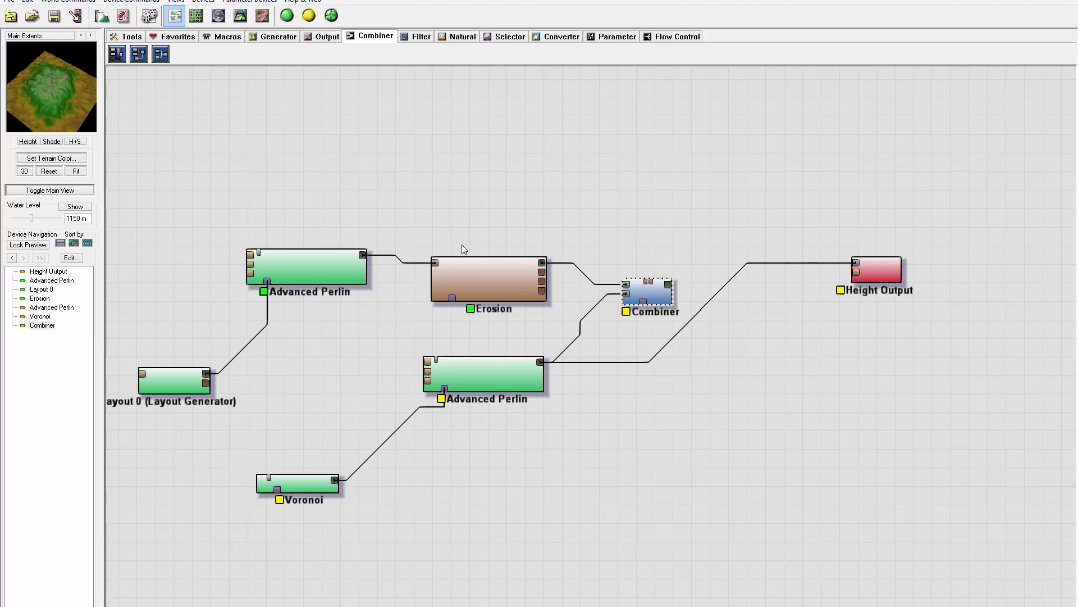
Step: Connect Erosion to the Combiner's Mask Input and reposition the Erosion and Combiner nodes
{"action": "left_click_drag", "start_coordinate": [487, 290], "coordinate": [482, 266]}
{"action": "left_click", "coordinate": [651, 296]}
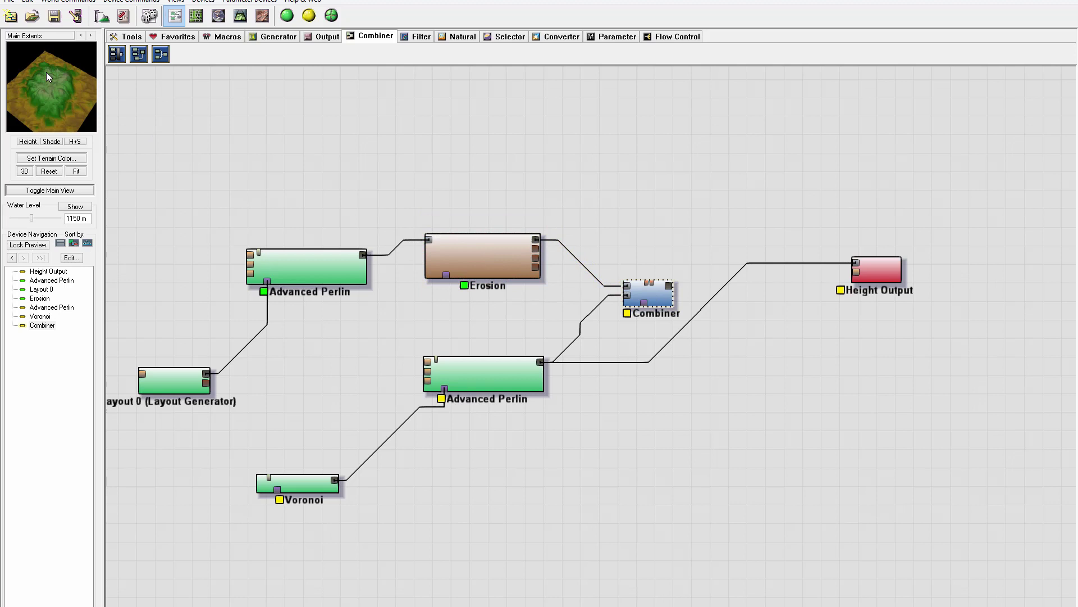
{"action": "left_click_drag", "start_coordinate": [537, 238], "coordinate": [644, 306]}
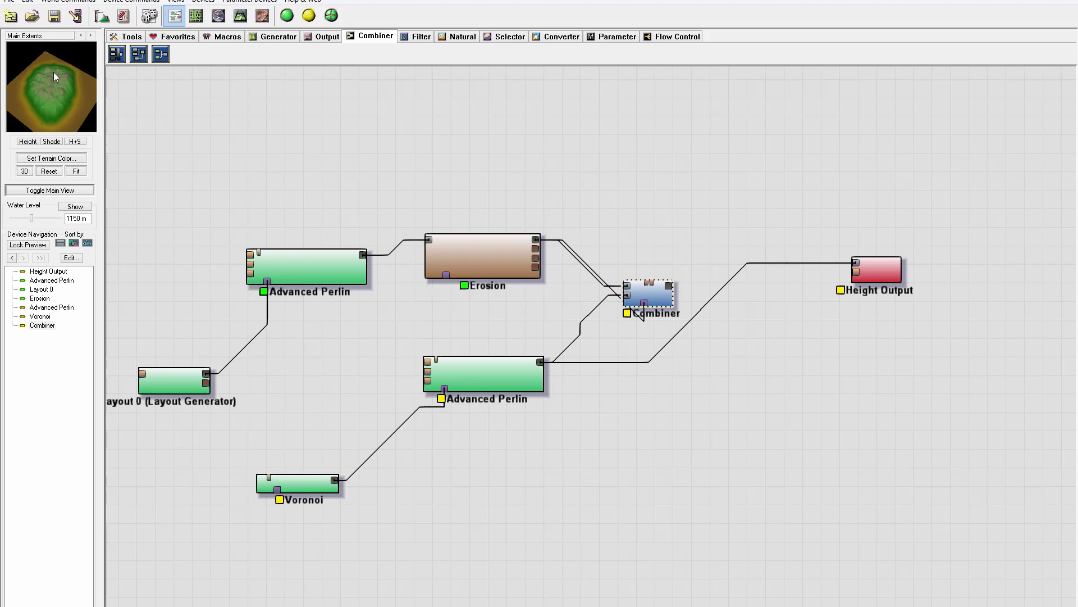
{"action": "left_click_drag", "start_coordinate": [648, 292], "coordinate": [677, 278]}
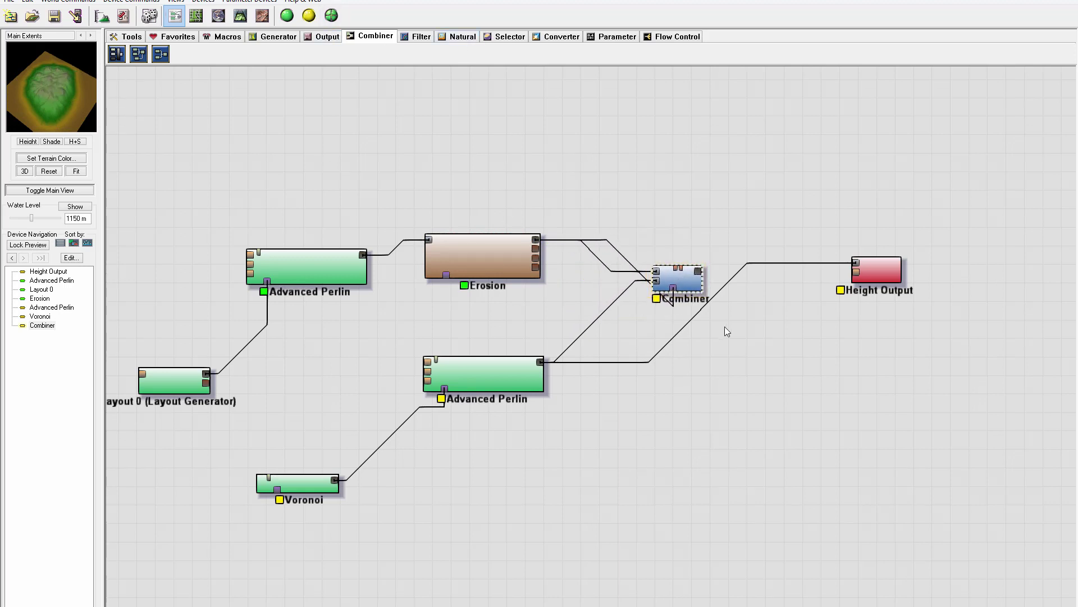
Step: Insert an Inverter filter on the Erosion-to-Combiner mask link and preview the Combiner output
{"action": "left_click", "coordinate": [416, 37]}
{"action": "left_click_drag", "start_coordinate": [402, 53], "coordinate": [576, 307]}
{"action": "left_click", "coordinate": [678, 277]}
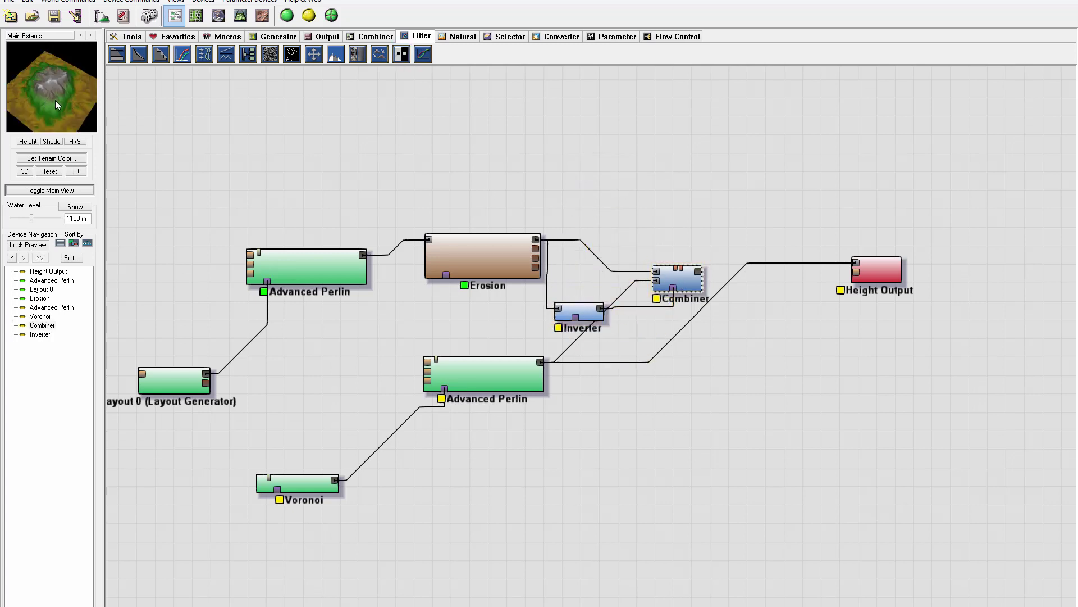
Step: Show the eroded crater terrain in 3D and orbit it from low, overhead and oblique angles
{"action": "left_click", "coordinate": [241, 16]}
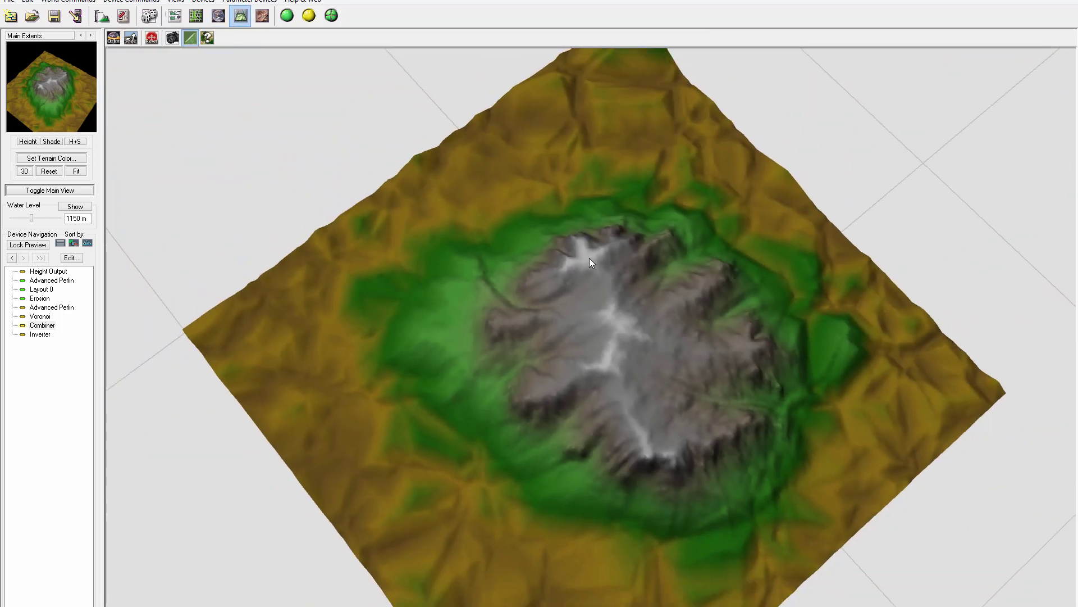
{"action": "left_click_drag", "start_coordinate": [589, 258], "coordinate": [638, 192]}
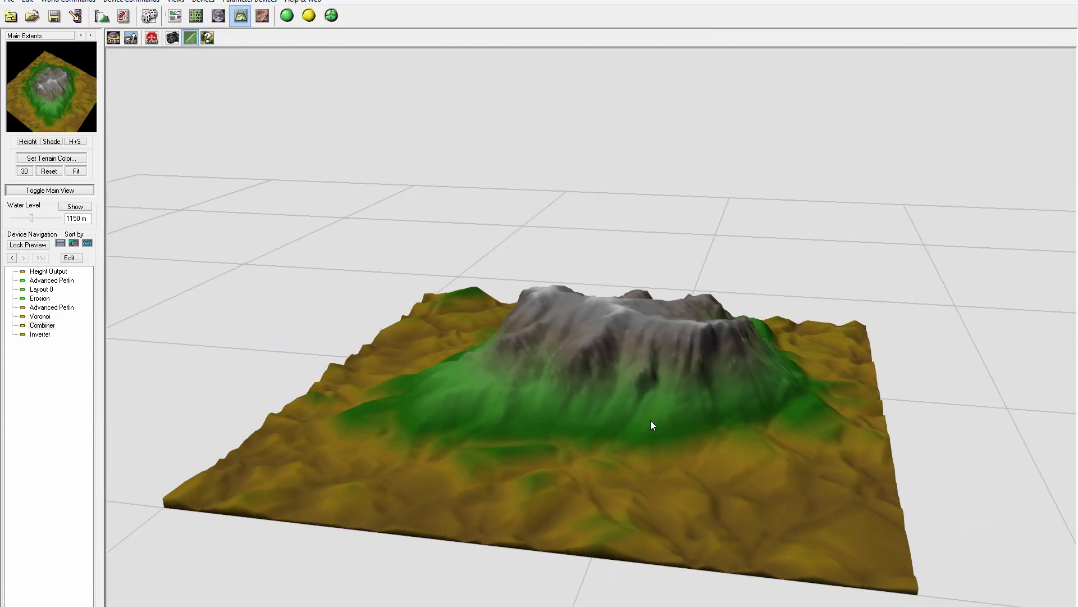
{"action": "left_click_drag", "start_coordinate": [651, 422], "coordinate": [770, 540]}
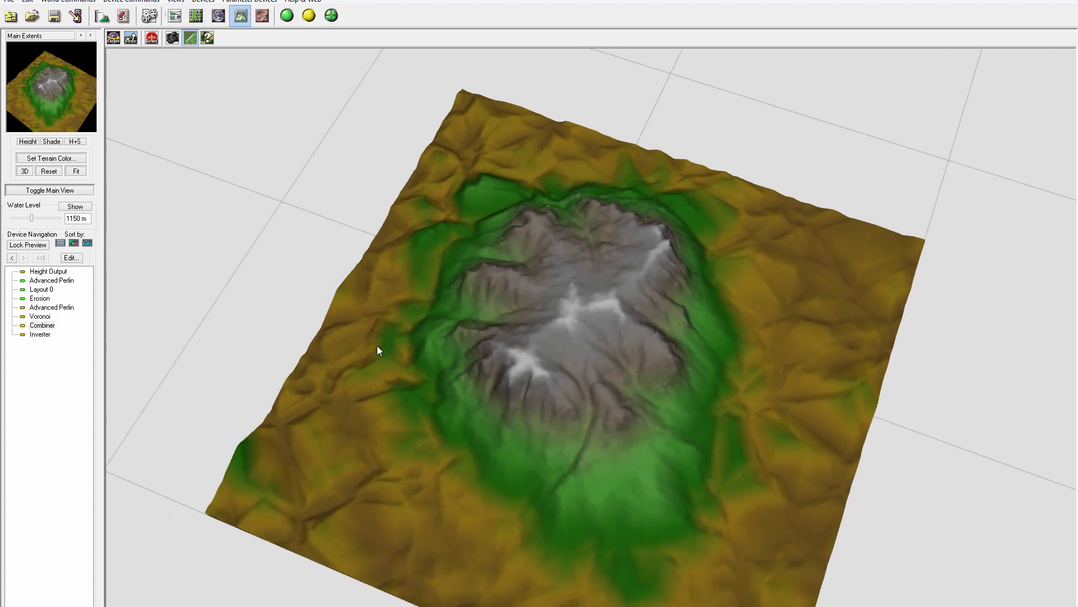
{"action": "left_click_drag", "start_coordinate": [809, 500], "coordinate": [807, 411]}
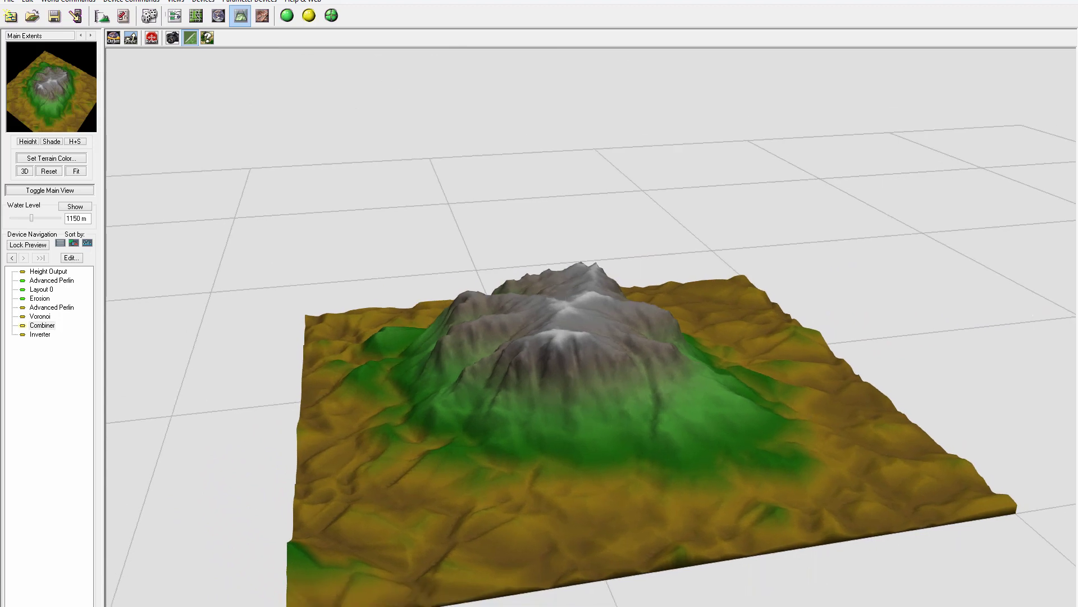
Step: Back in the device network, reposition the Combiner, Height Output, upper Erosion and lower Advanced Perlin nodes
{"action": "left_click", "coordinate": [174, 15]}
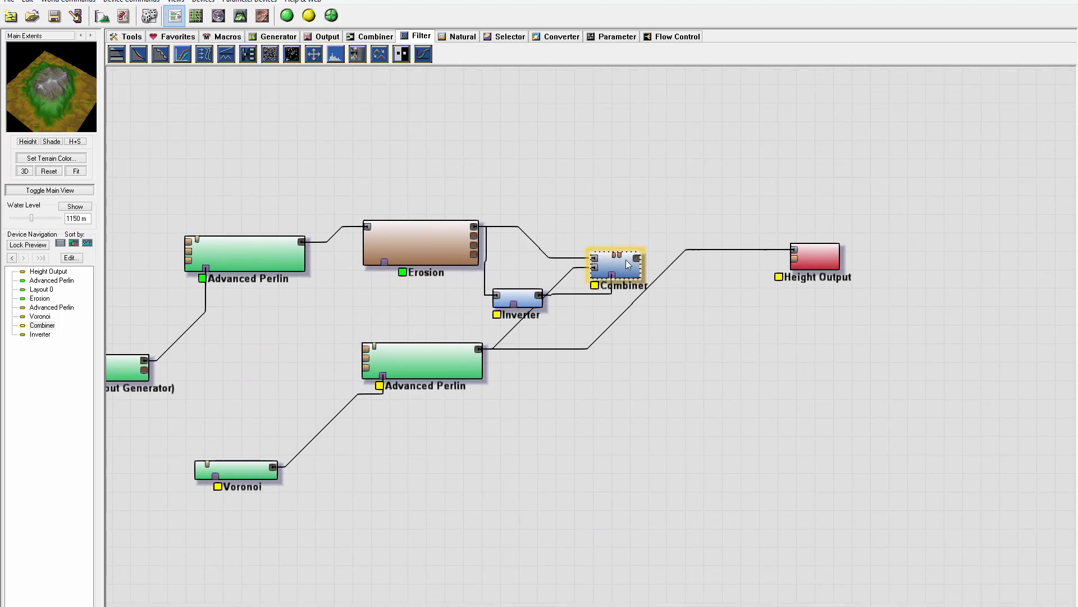
{"action": "left_click_drag", "start_coordinate": [628, 264], "coordinate": [680, 201]}
{"action": "left_click_drag", "start_coordinate": [429, 372], "coordinate": [434, 439]}
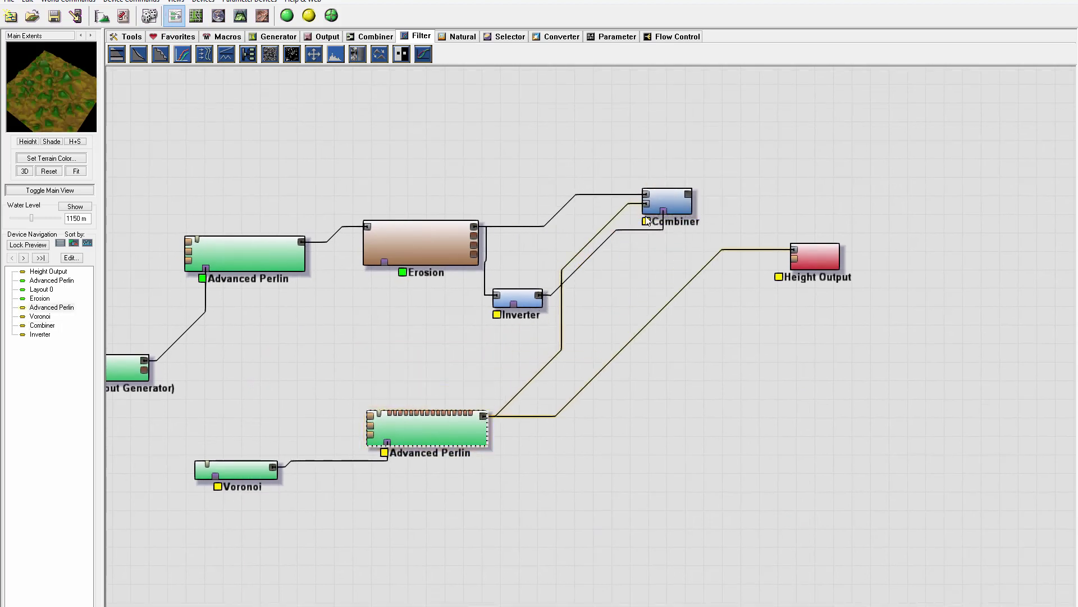
{"action": "left_click_drag", "start_coordinate": [680, 195], "coordinate": [666, 249]}
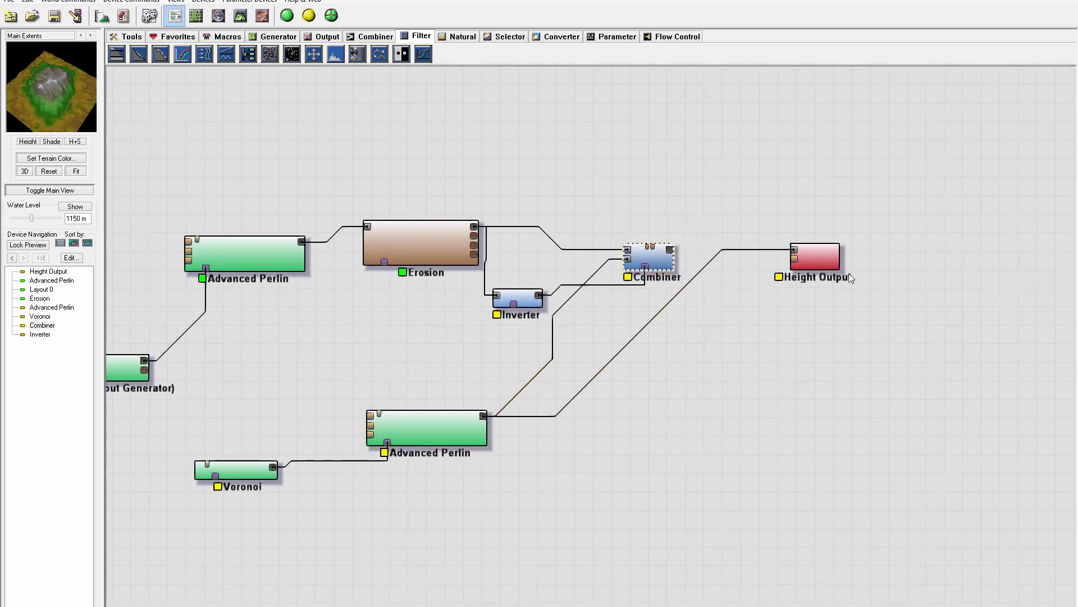
{"action": "left_click_drag", "start_coordinate": [851, 278], "coordinate": [943, 316]}
{"action": "left_click_drag", "start_coordinate": [659, 262], "coordinate": [677, 279]}
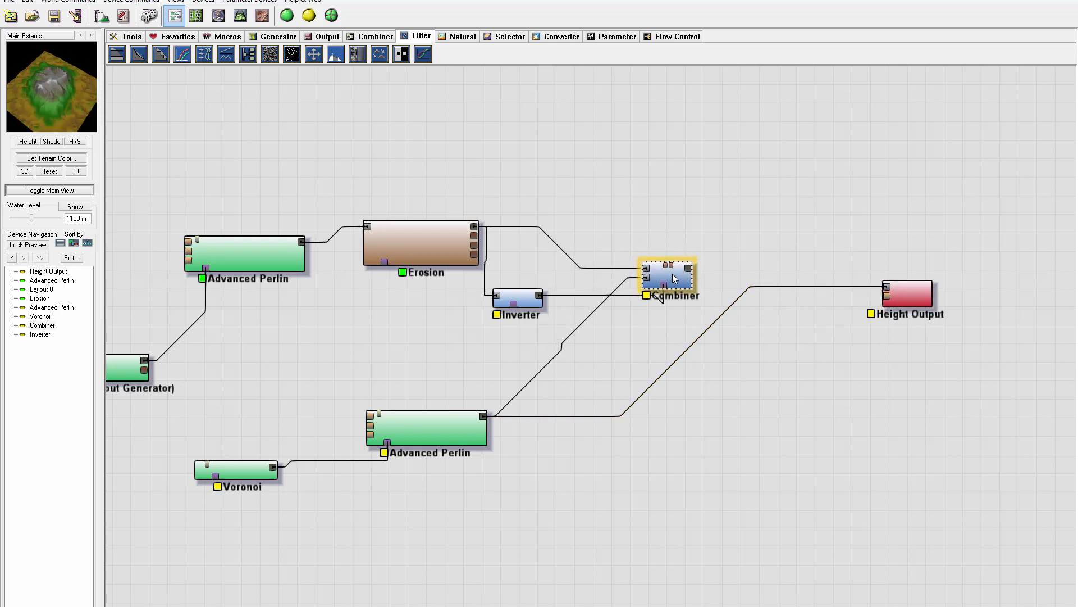
{"action": "left_click", "coordinate": [426, 237]}
{"action": "left_click_drag", "start_coordinate": [426, 237], "coordinate": [436, 223]}
{"action": "left_click", "coordinate": [439, 431]}
Step: Give the lower Advanced Perlin Billowy style, Elevation Center 1804.69 and Steepness 0.031
{"action": "double_click", "coordinate": [439, 430]}
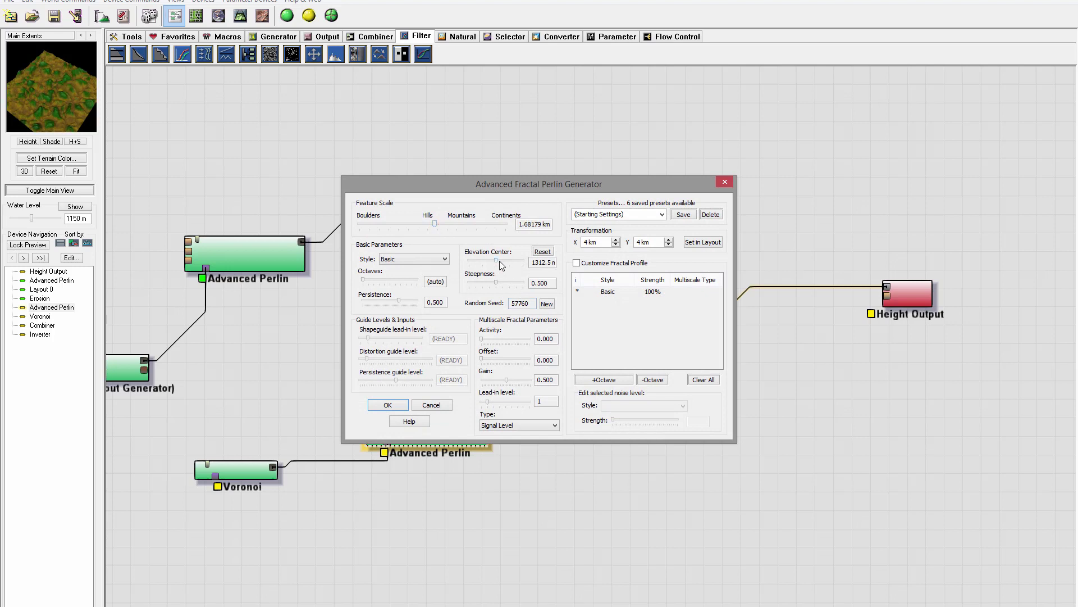
{"action": "left_click_drag", "start_coordinate": [499, 260], "coordinate": [480, 285]}
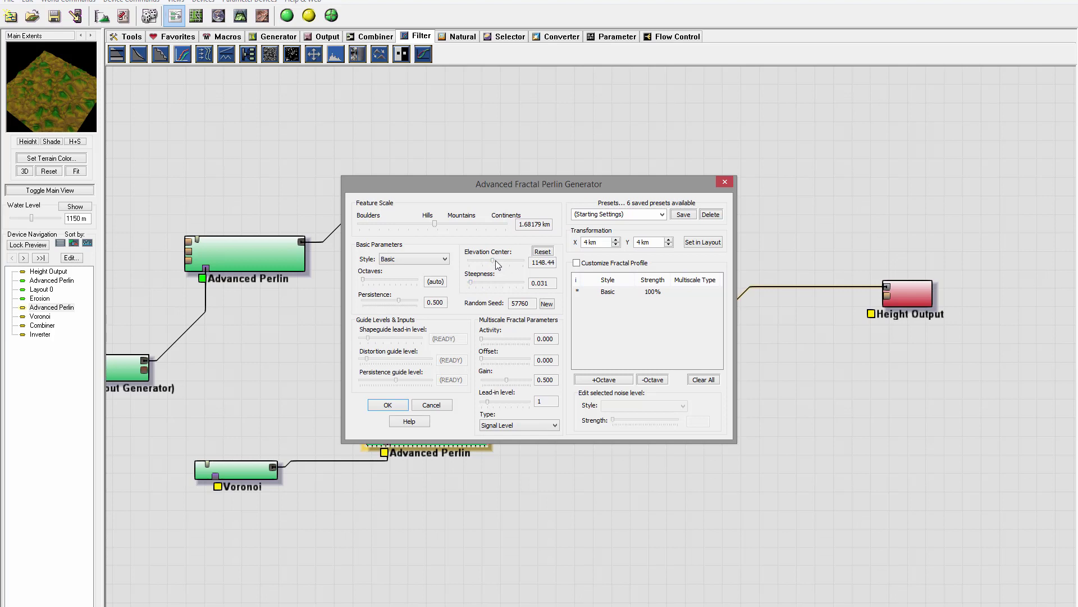
{"action": "left_click", "coordinate": [498, 261]}
{"action": "left_click", "coordinate": [444, 259]}
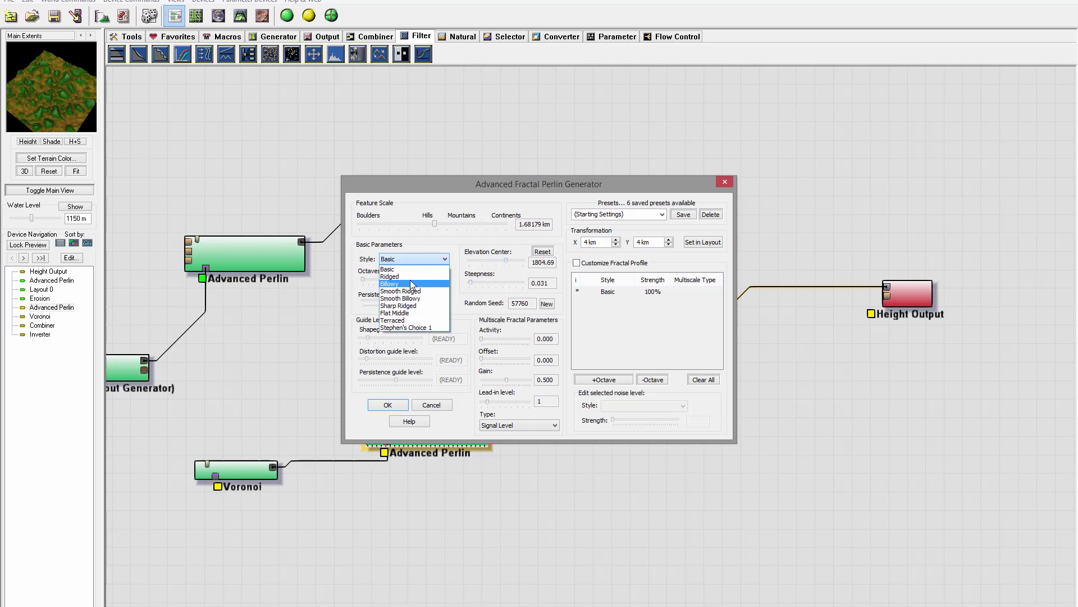
{"action": "left_click", "coordinate": [392, 271]}
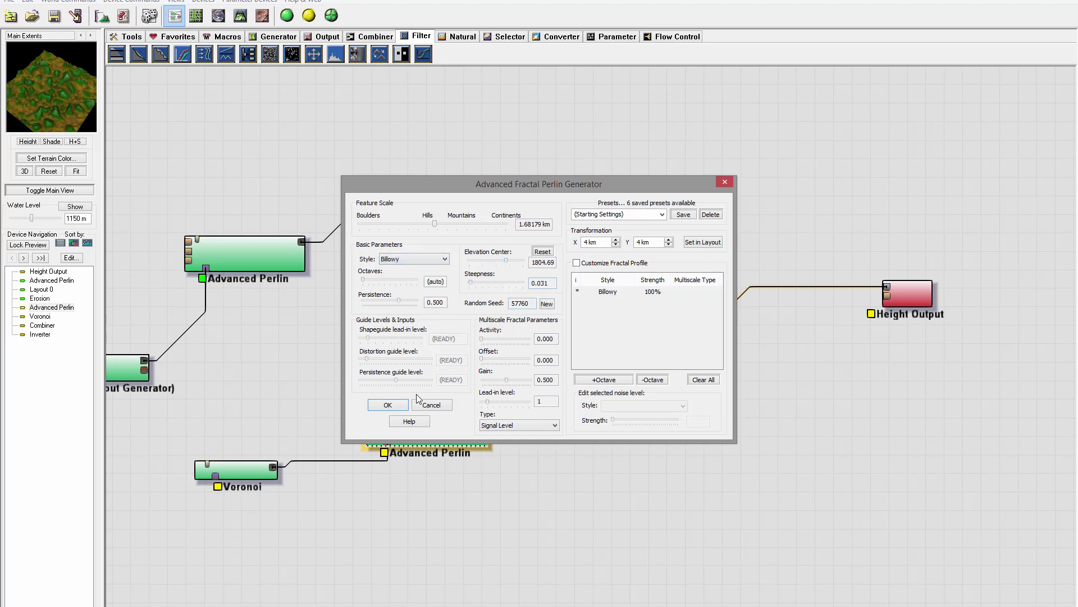
{"action": "left_click", "coordinate": [388, 405]}
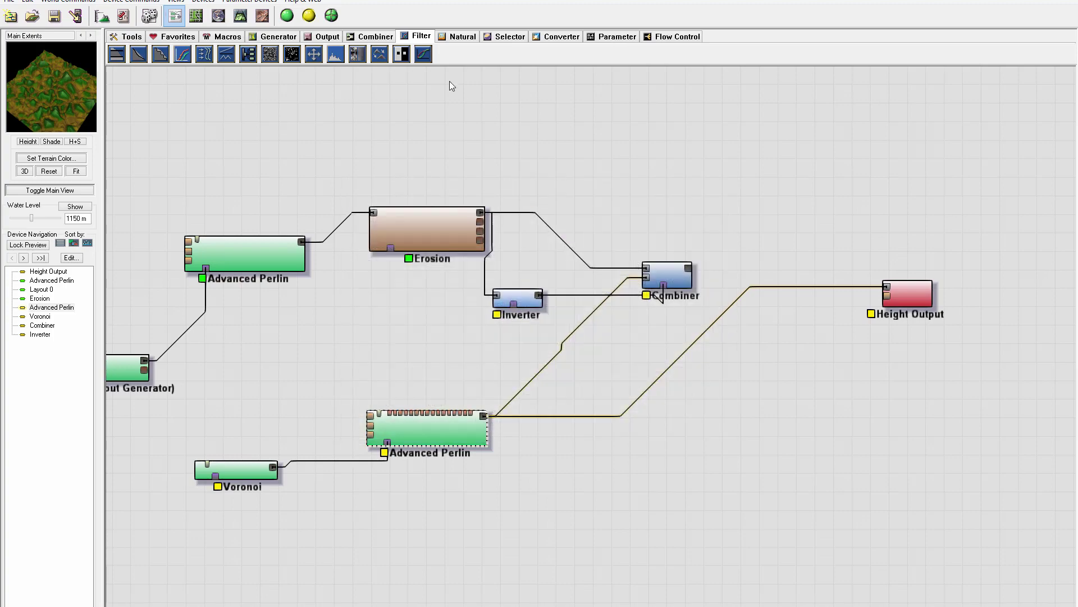
Step: Rebuild and orbit the terrain in 3D, then nudge the Combiner and lower Perlin nodes in the graph
{"action": "left_click", "coordinate": [240, 15]}
{"action": "left_click", "coordinate": [287, 16]}
{"action": "left_click_drag", "start_coordinate": [629, 407], "coordinate": [602, 421]}
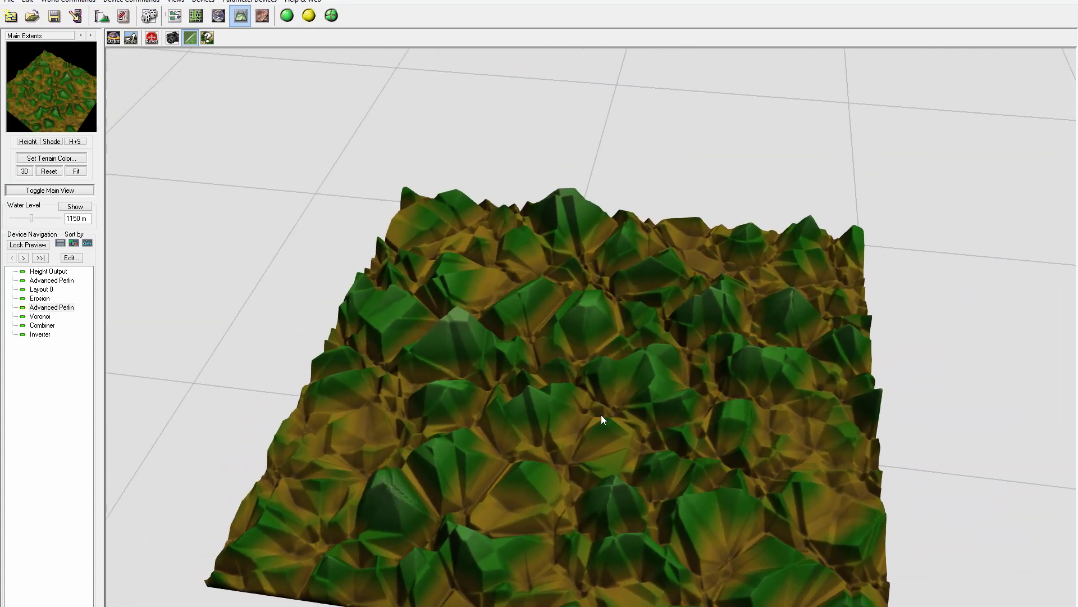
{"action": "left_click", "coordinate": [174, 16]}
{"action": "left_click_drag", "start_coordinate": [671, 275], "coordinate": [725, 248]}
{"action": "left_click_drag", "start_coordinate": [437, 439], "coordinate": [418, 457]}
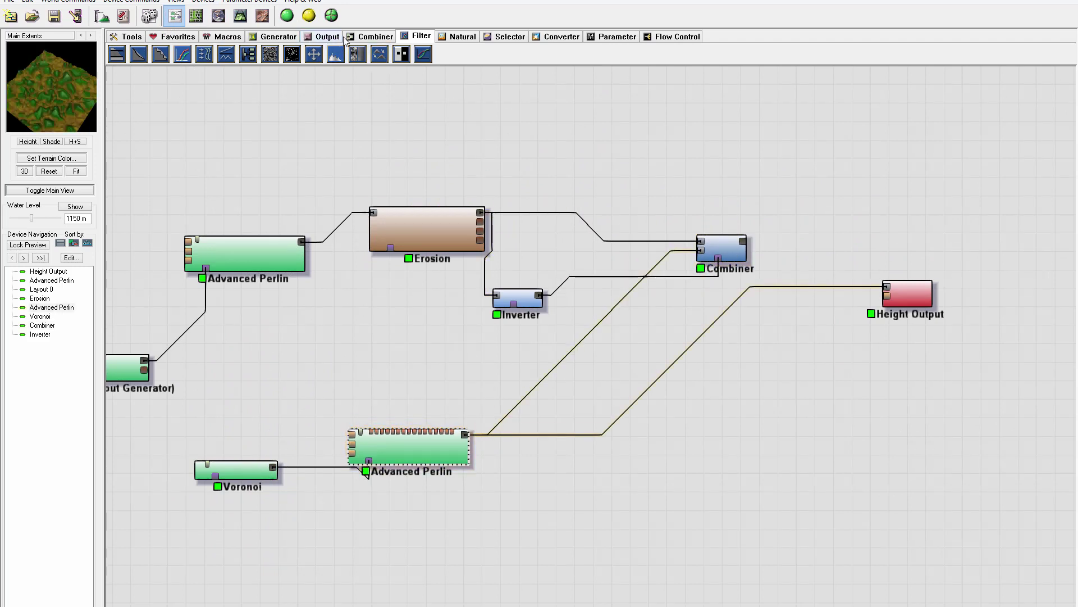
Step: Insert a new Erosion device on the wire between the lower Advanced Perlin and Combiner
{"action": "left_click", "coordinate": [372, 36]}
{"action": "left_click", "coordinate": [462, 37]}
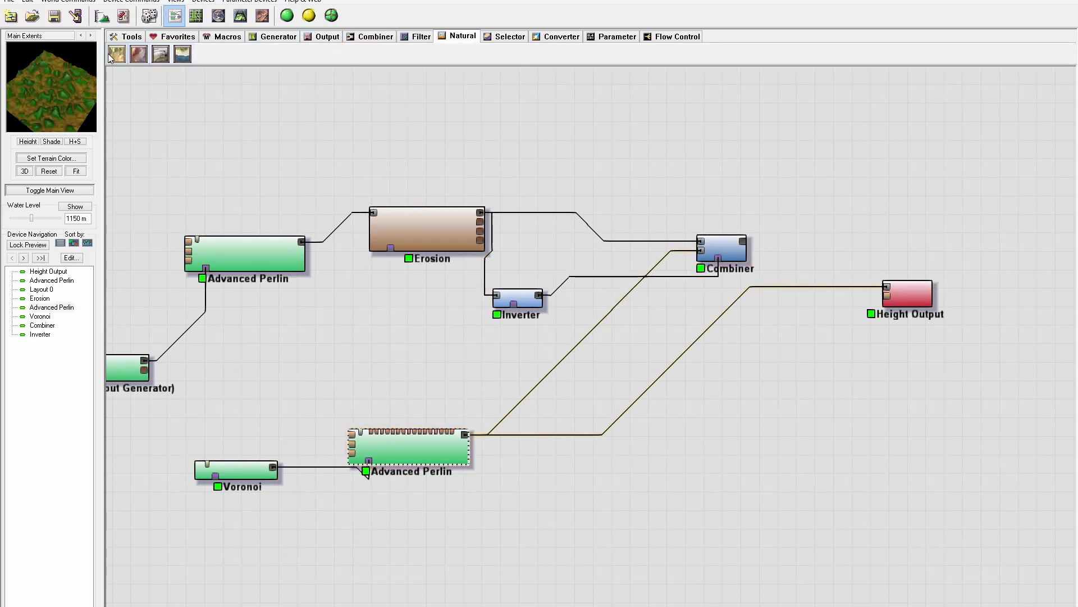
{"action": "left_click_drag", "start_coordinate": [117, 54], "coordinate": [552, 370]}
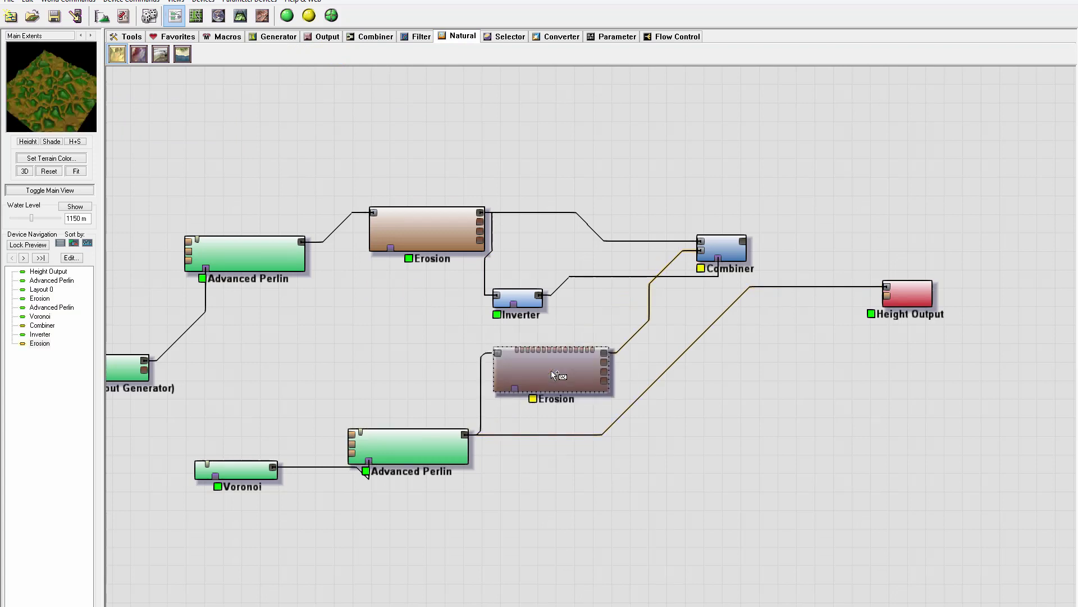
{"action": "right_click", "coordinate": [552, 370]}
{"action": "left_click", "coordinate": [534, 366]}
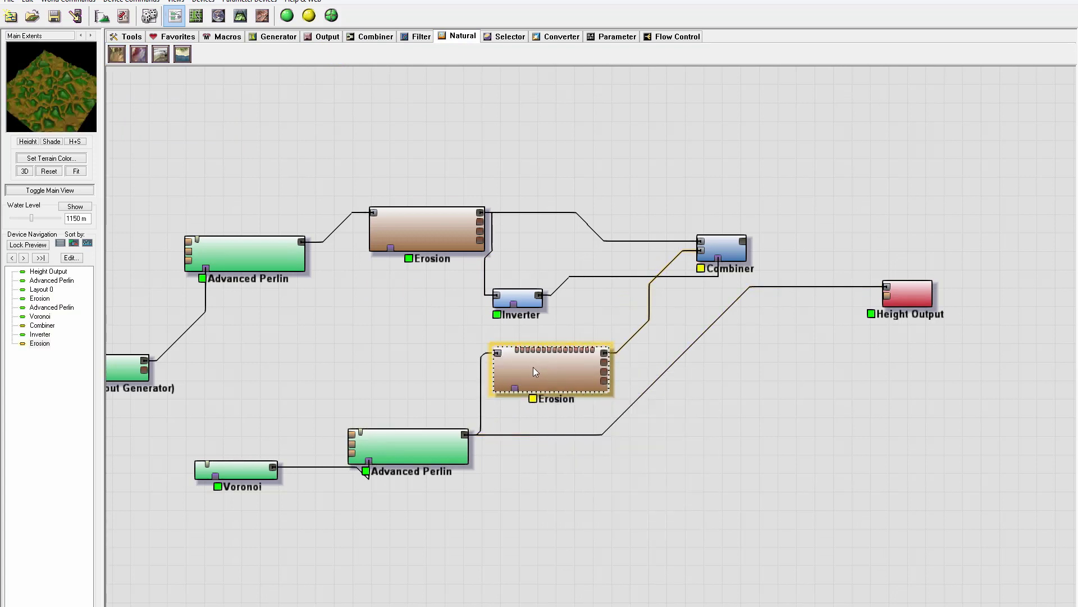
Step: Set the new Erosion's rock hardness to 0.254 and erosive power to 0.889, then lock its preview
{"action": "double_click", "coordinate": [533, 366]}
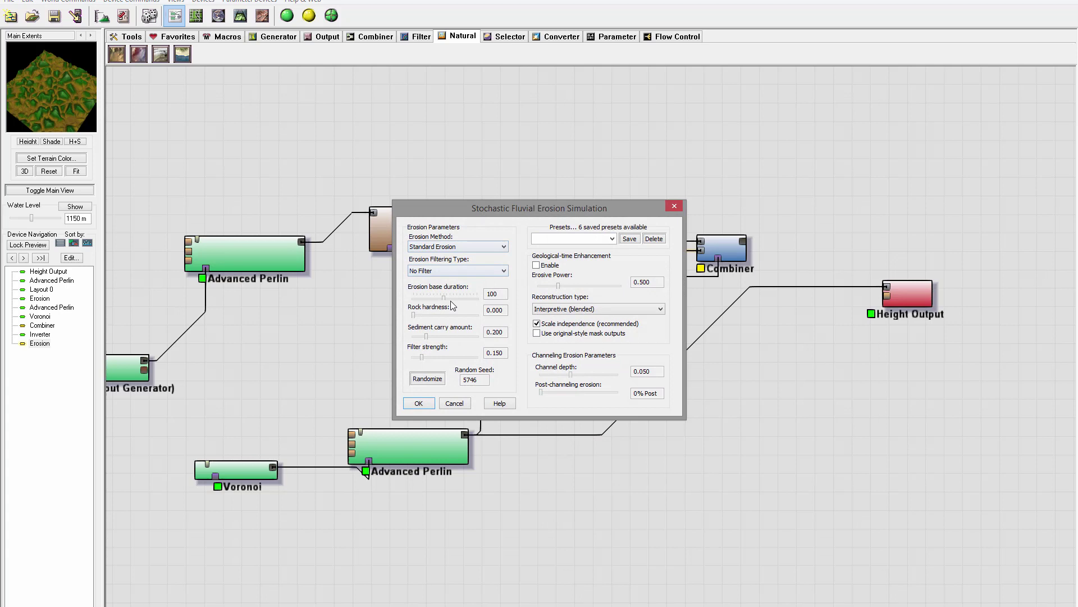
{"action": "left_click", "coordinate": [419, 315]}
{"action": "left_click_drag", "start_coordinate": [565, 289], "coordinate": [583, 290]}
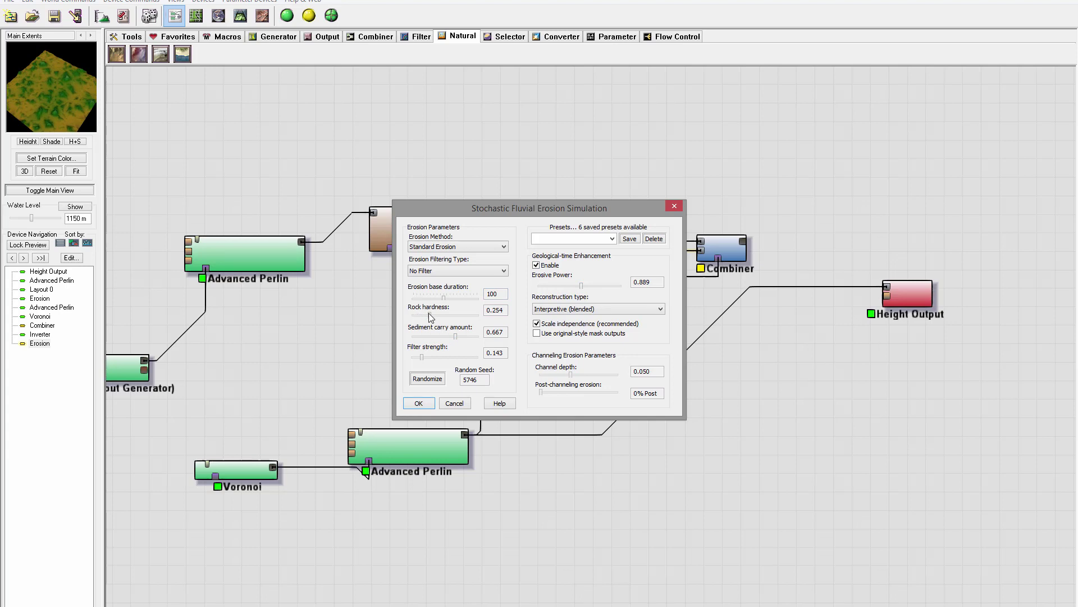
{"action": "left_click_drag", "start_coordinate": [471, 307], "coordinate": [452, 303]}
{"action": "left_click", "coordinate": [418, 403]}
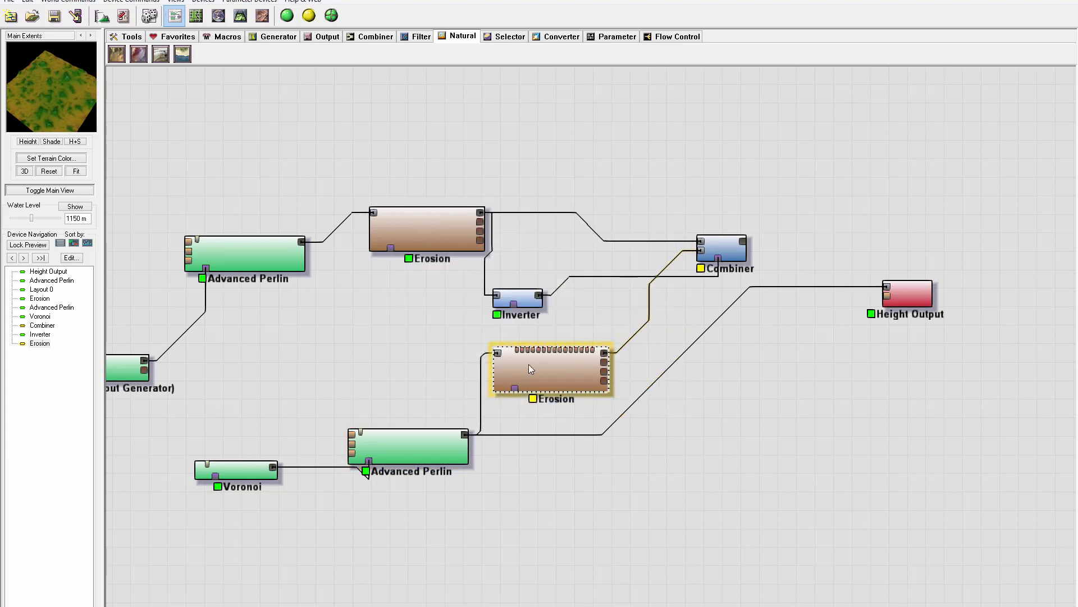
{"action": "key", "text": "ctrl+l"}
Step: Set the lower Perlin's feature scale to 6.72717 km and steepness to 0, then unlock the preview onto Combiner
{"action": "double_click", "coordinate": [424, 440]}
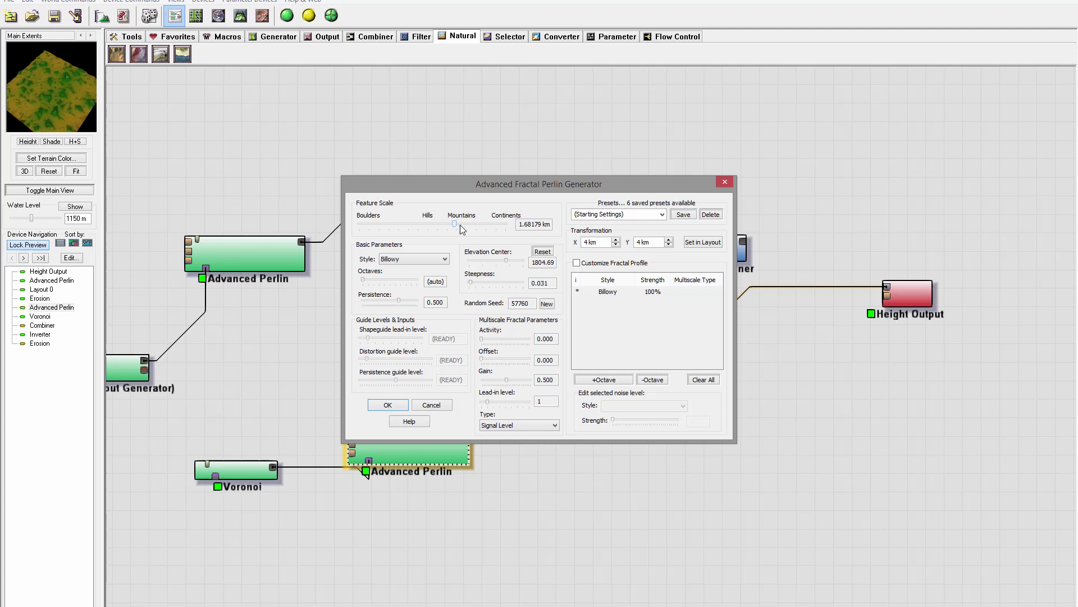
{"action": "left_click_drag", "start_coordinate": [461, 229], "coordinate": [455, 226]}
{"action": "left_click_drag", "start_coordinate": [480, 283], "coordinate": [515, 260]}
{"action": "left_click", "coordinate": [390, 406]}
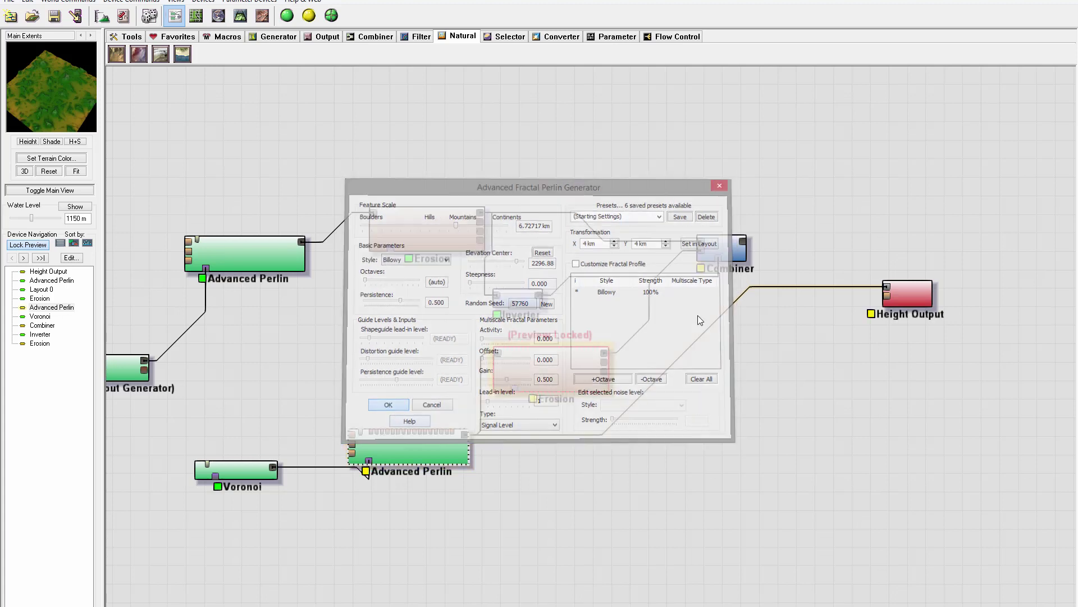
{"action": "left_click", "coordinate": [555, 360]}
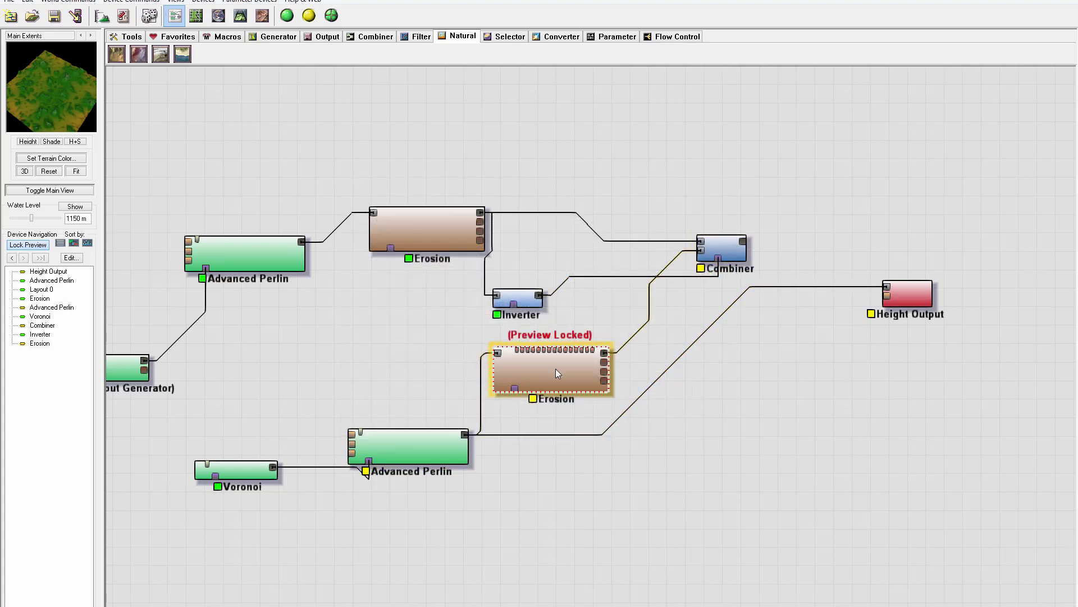
{"action": "left_click", "coordinate": [702, 243]}
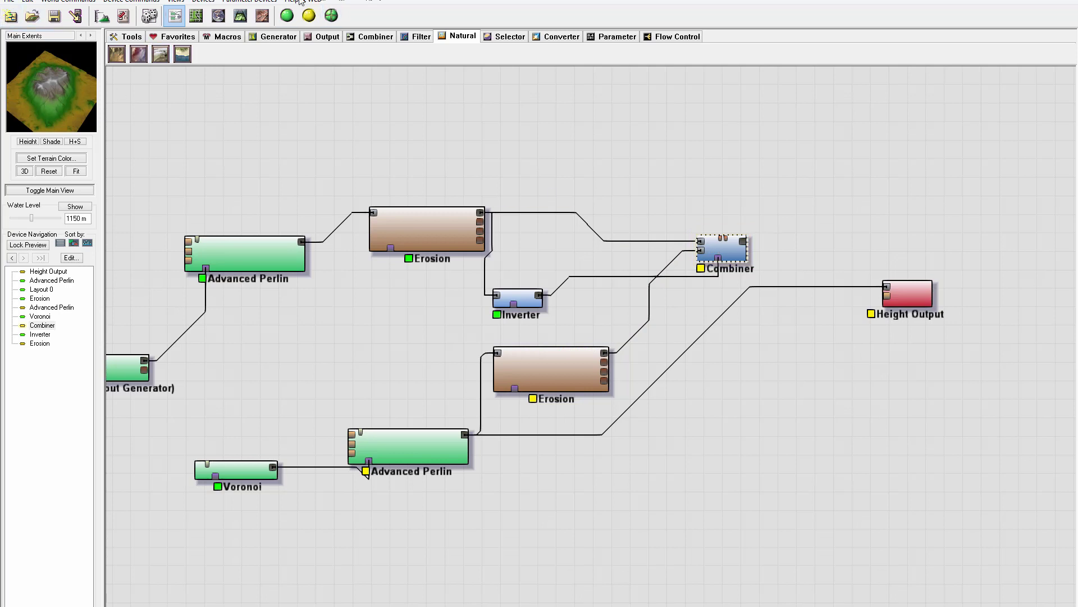
Step: Build the terrain in 3D, orbit around the snowy eroded mountain, then return to the device graph
{"action": "left_click", "coordinate": [240, 15]}
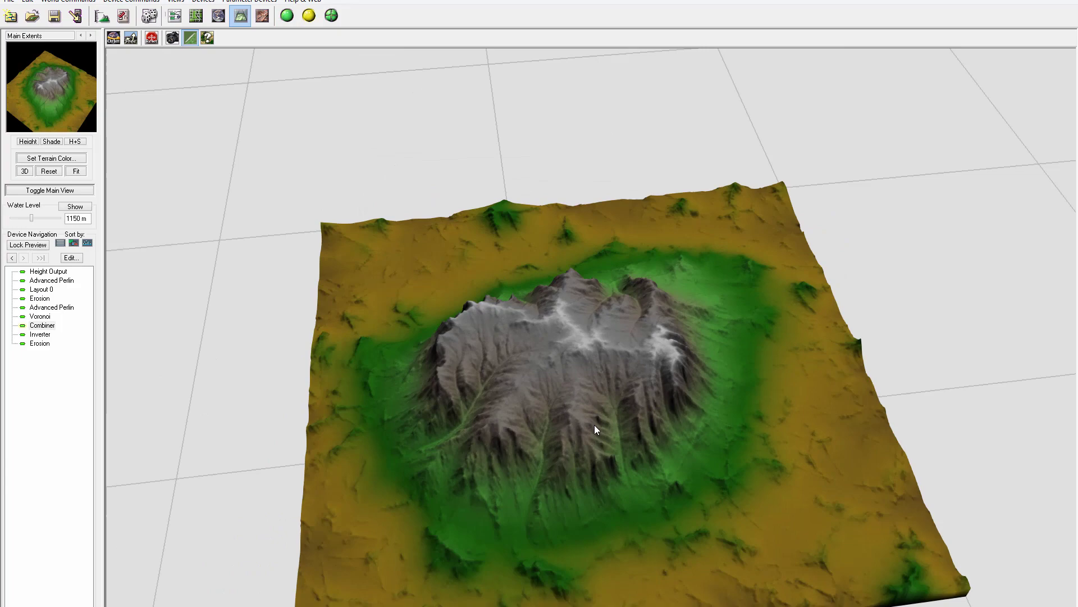
{"action": "left_click_drag", "start_coordinate": [471, 480], "coordinate": [711, 387]}
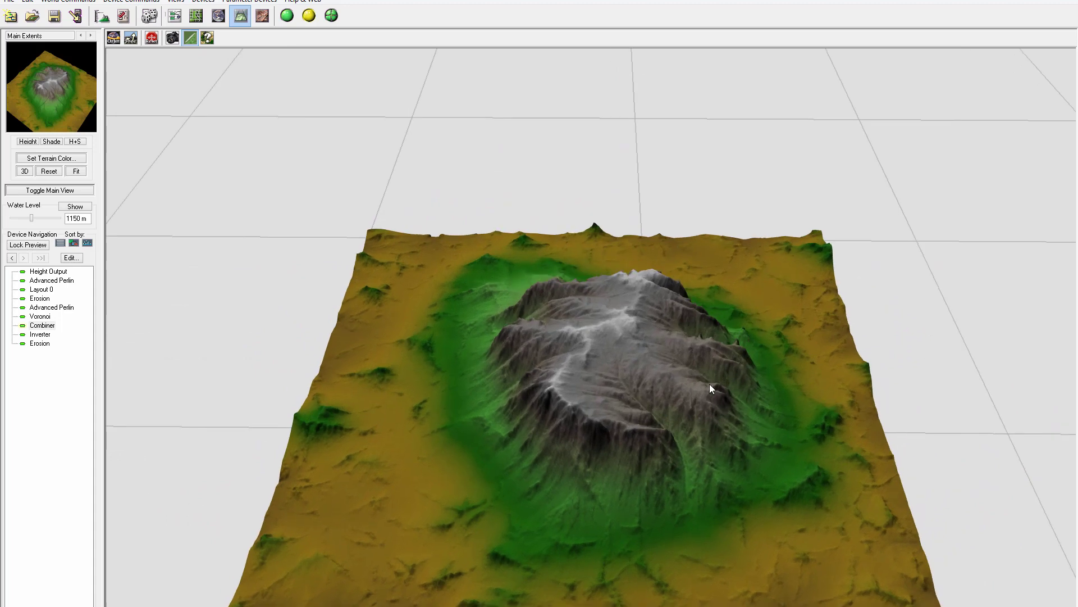
{"action": "left_click", "coordinate": [175, 16]}
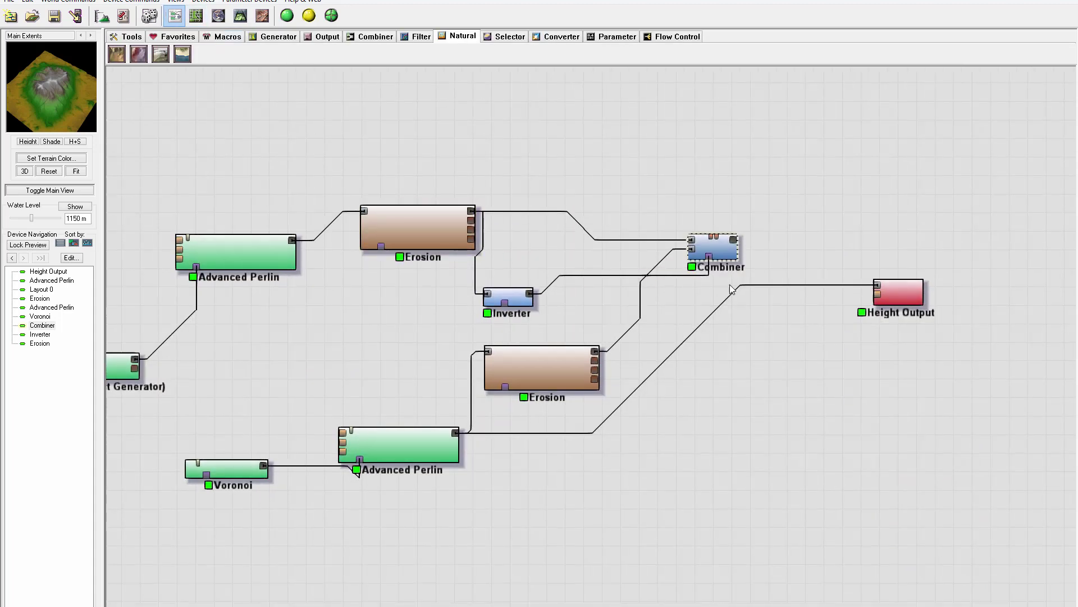
Step: Spread out the Inverter, Combiner, lower Erosion, Voronoi and lower Advanced Perlin nodes
{"action": "left_click_drag", "start_coordinate": [508, 296], "coordinate": [548, 288]}
{"action": "left_click_drag", "start_coordinate": [721, 235], "coordinate": [760, 225]}
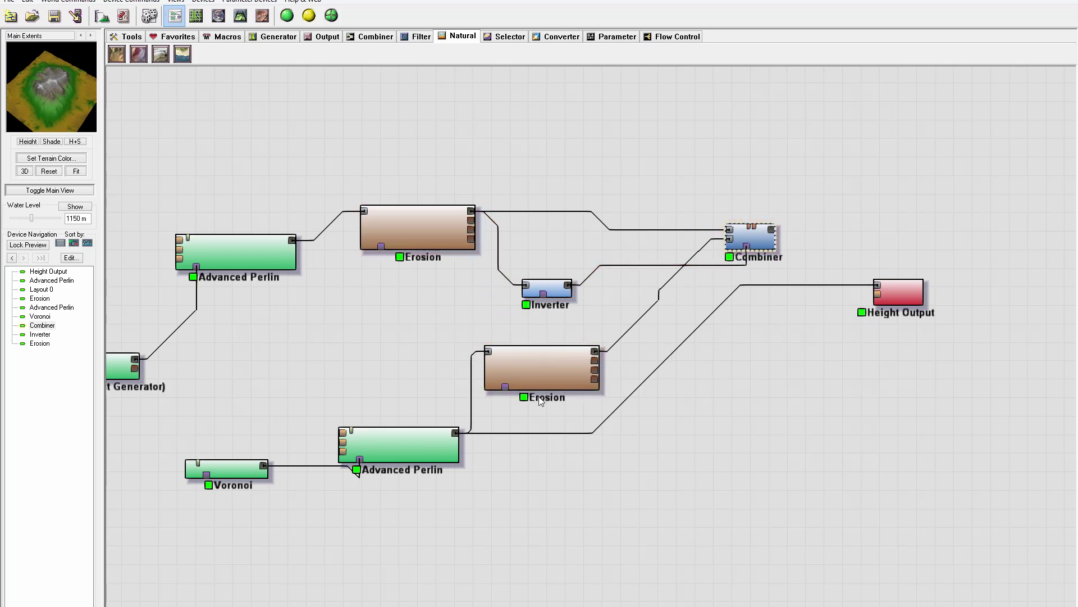
{"action": "left_click_drag", "start_coordinate": [556, 383], "coordinate": [578, 383]}
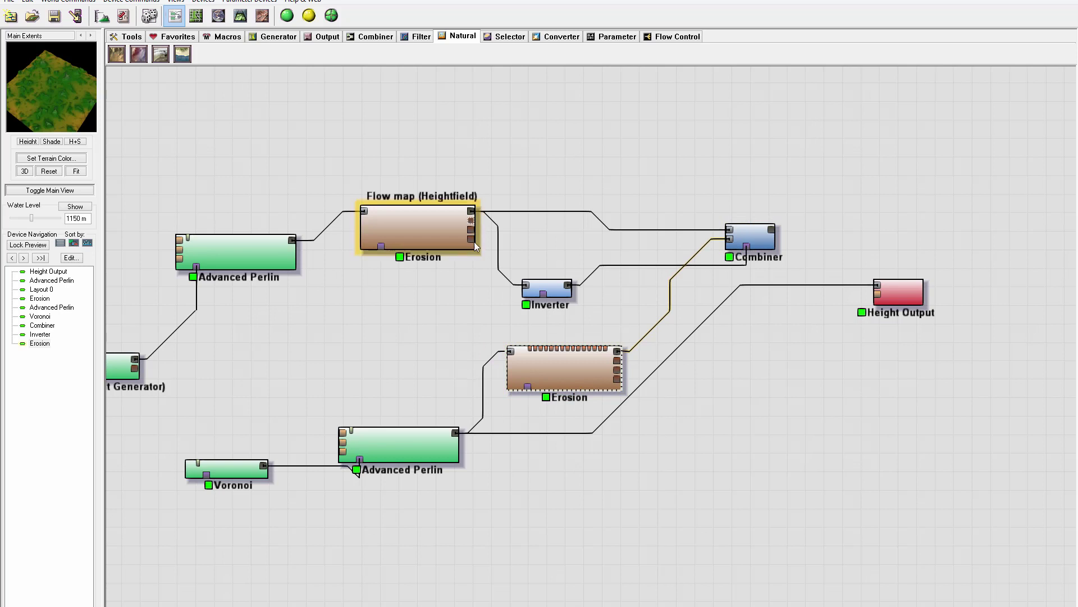
{"action": "left_click_drag", "start_coordinate": [225, 467], "coordinate": [178, 476]}
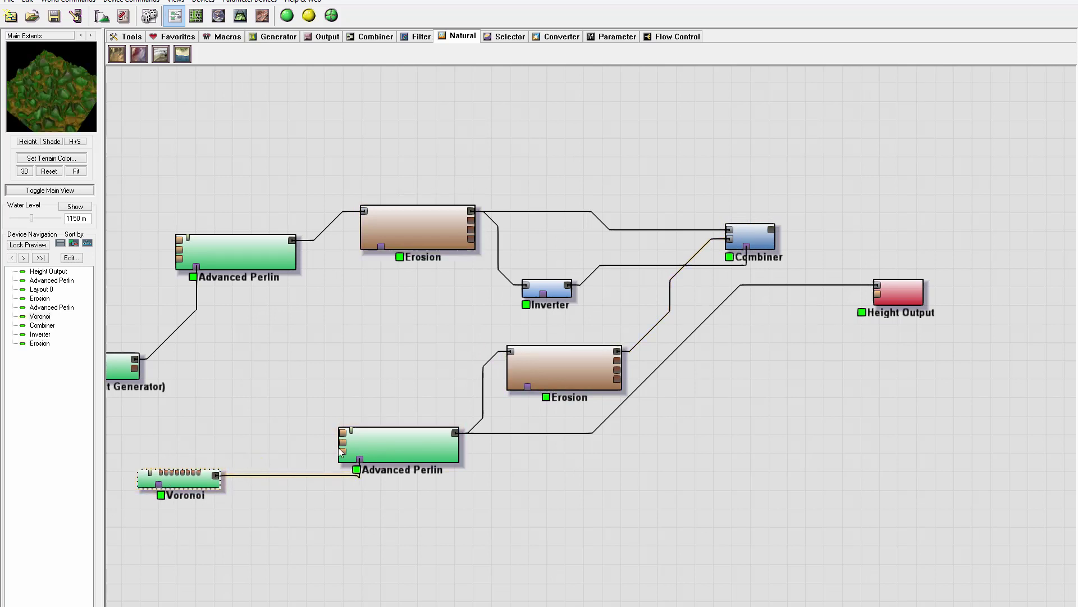
{"action": "left_click_drag", "start_coordinate": [373, 437], "coordinate": [321, 429]}
{"action": "left_click_drag", "start_coordinate": [568, 353], "coordinate": [442, 356]}
Step: Pan across the graph and reposition the Combiner and Height Output nodes
{"action": "right_click_drag", "start_coordinate": [756, 329], "coordinate": [549, 341]}
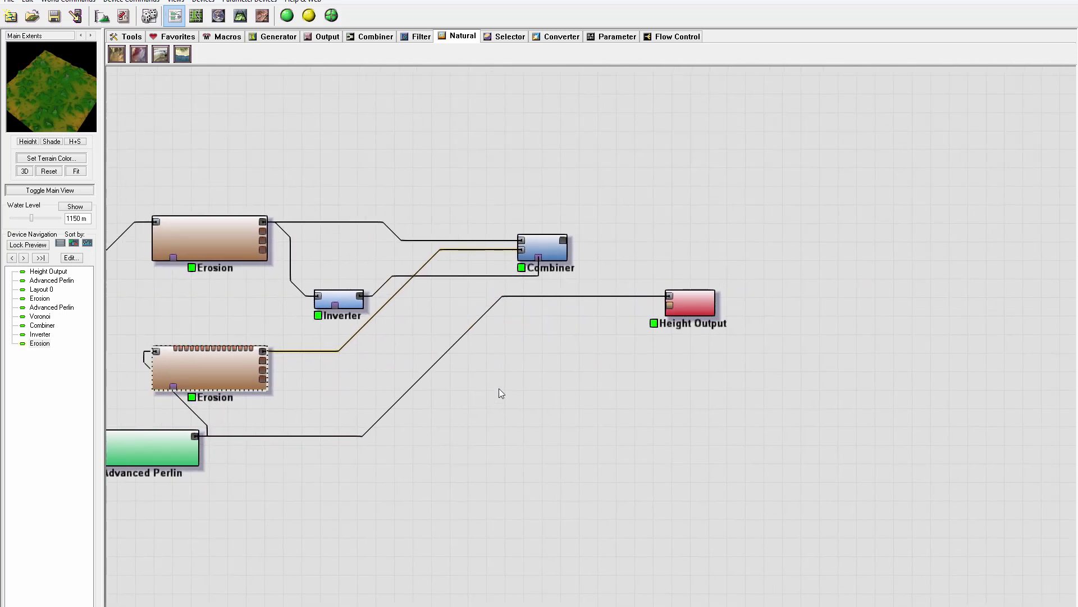
{"action": "left_click_drag", "start_coordinate": [561, 249], "coordinate": [657, 231]}
{"action": "left_click_drag", "start_coordinate": [676, 291], "coordinate": [749, 327]}
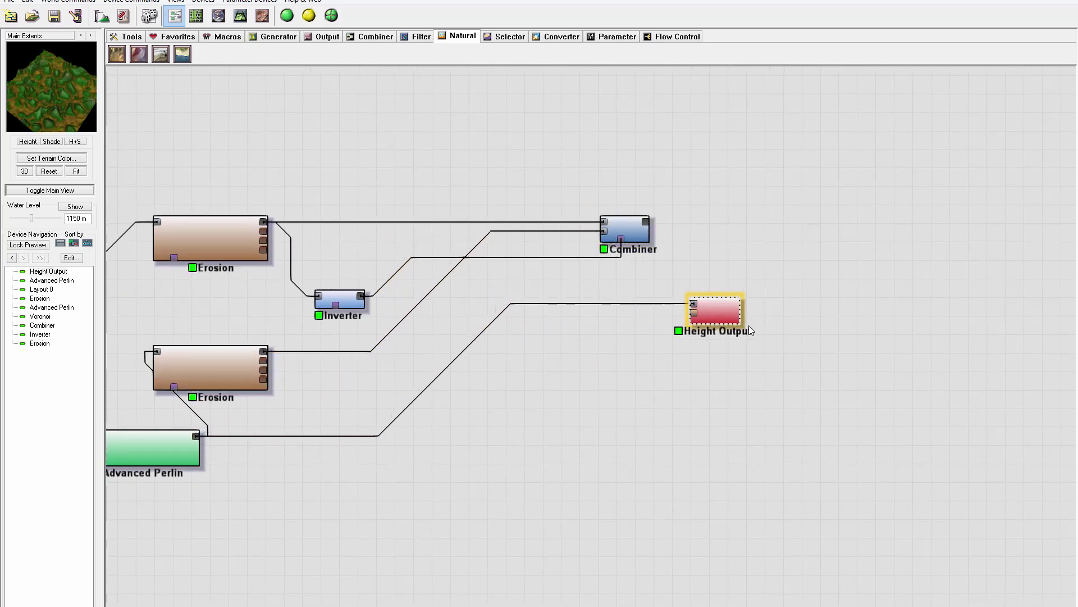
{"action": "left_click", "coordinate": [652, 234]}
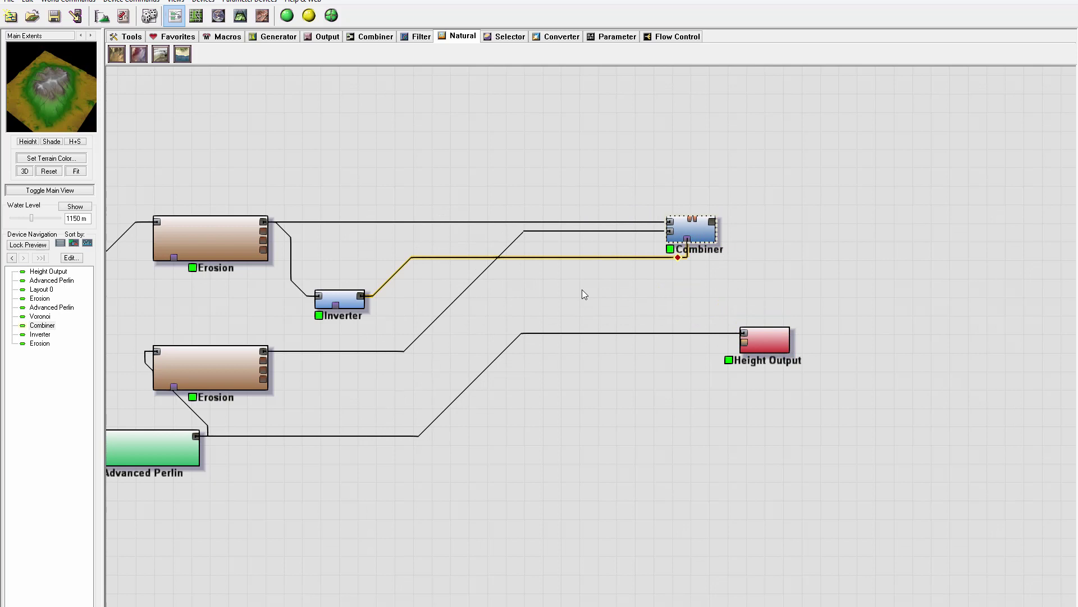
{"action": "right_click_drag", "start_coordinate": [582, 288], "coordinate": [430, 339]}
{"action": "right_click_drag", "start_coordinate": [722, 279], "coordinate": [682, 278]}
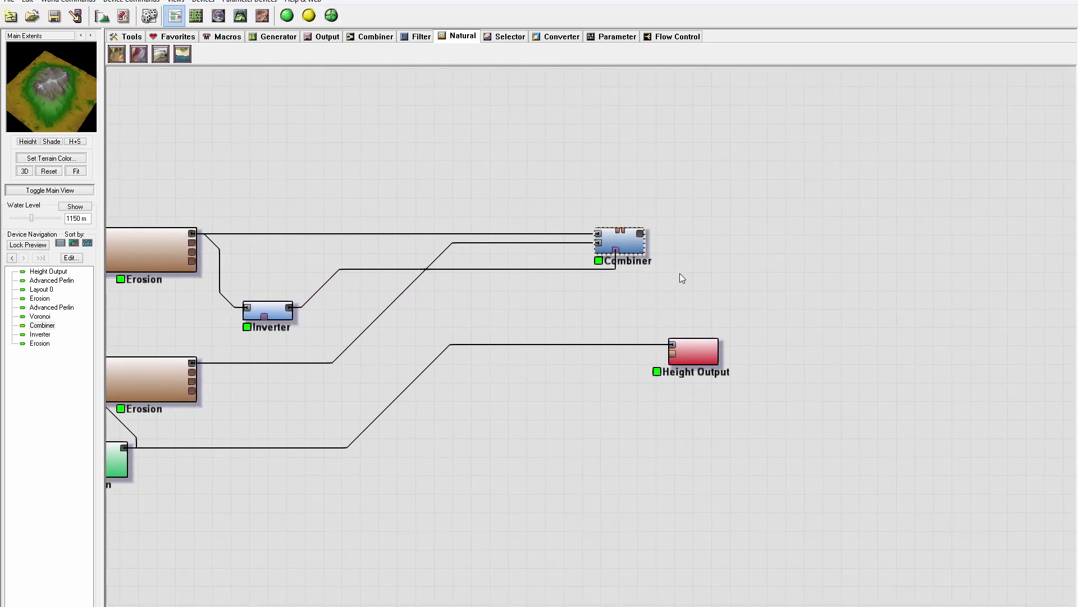
{"action": "left_click_drag", "start_coordinate": [626, 246], "coordinate": [574, 246]}
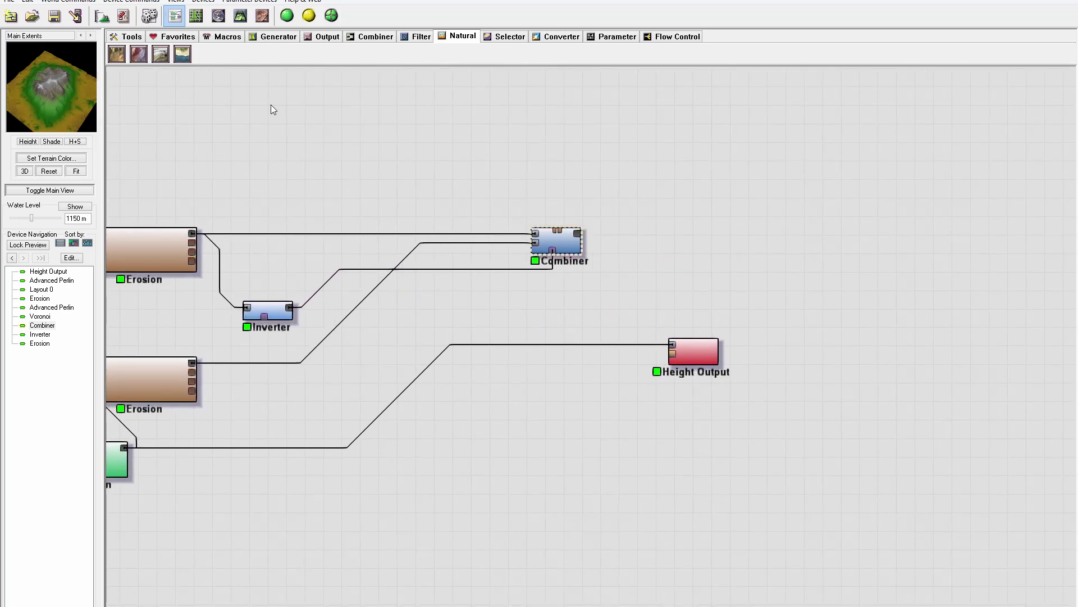
{"action": "right_click_drag", "start_coordinate": [324, 148], "coordinate": [505, 149]}
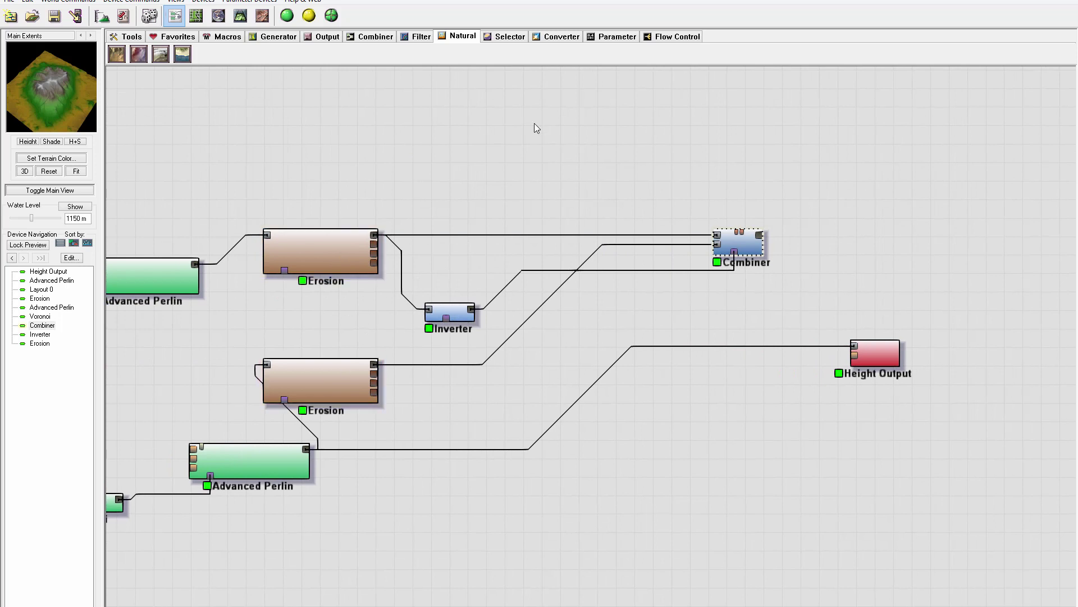
Step: Add a third Erosion device after the Combiner, wire the Combiner into it, and open its settings
{"action": "left_click", "coordinate": [116, 54]}
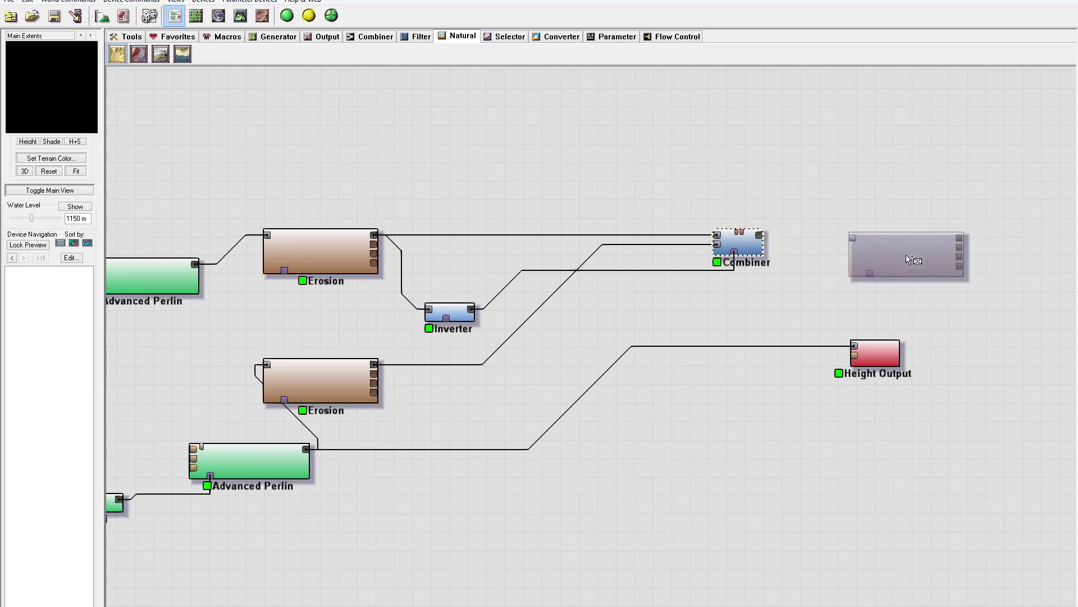
{"action": "left_click", "coordinate": [906, 255]}
{"action": "left_click_drag", "start_coordinate": [879, 165], "coordinate": [749, 187]}
{"action": "right_click_drag", "start_coordinate": [749, 187], "coordinate": [530, 241]}
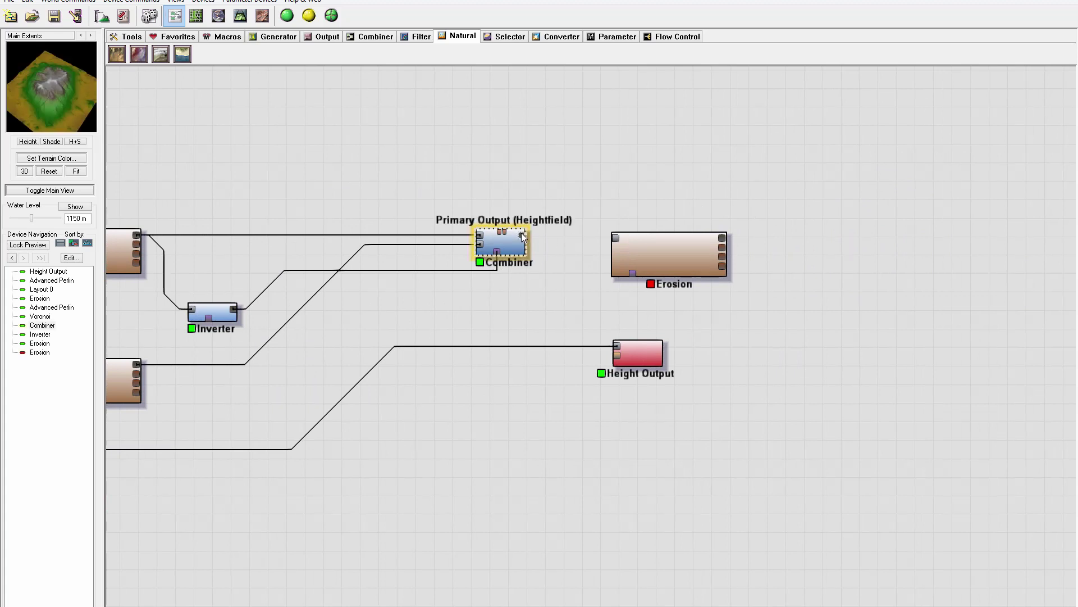
{"action": "left_click_drag", "start_coordinate": [521, 235], "coordinate": [630, 240]}
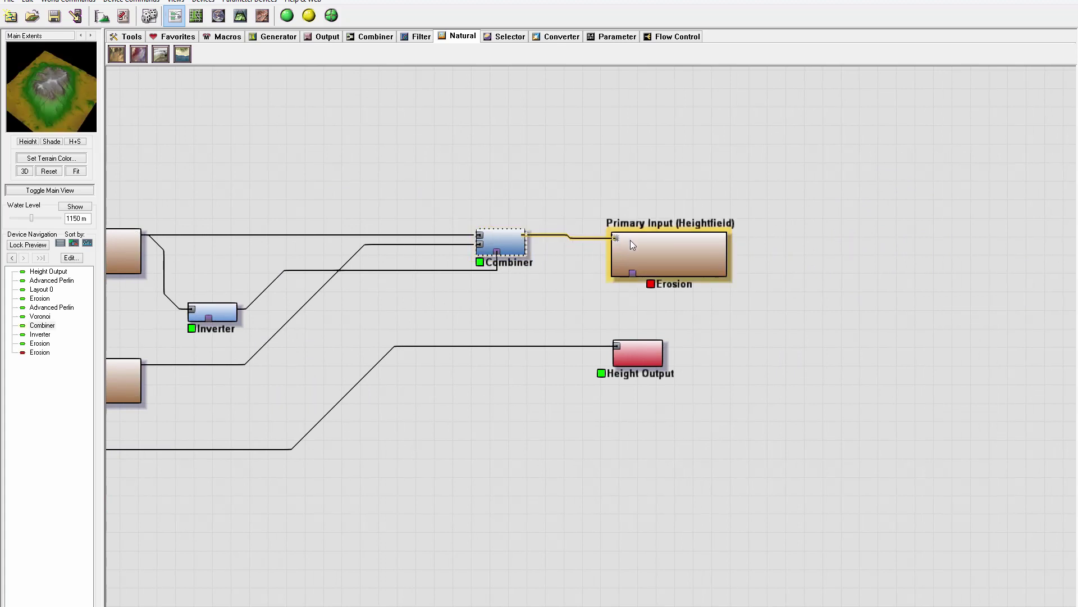
{"action": "double_click", "coordinate": [663, 240]}
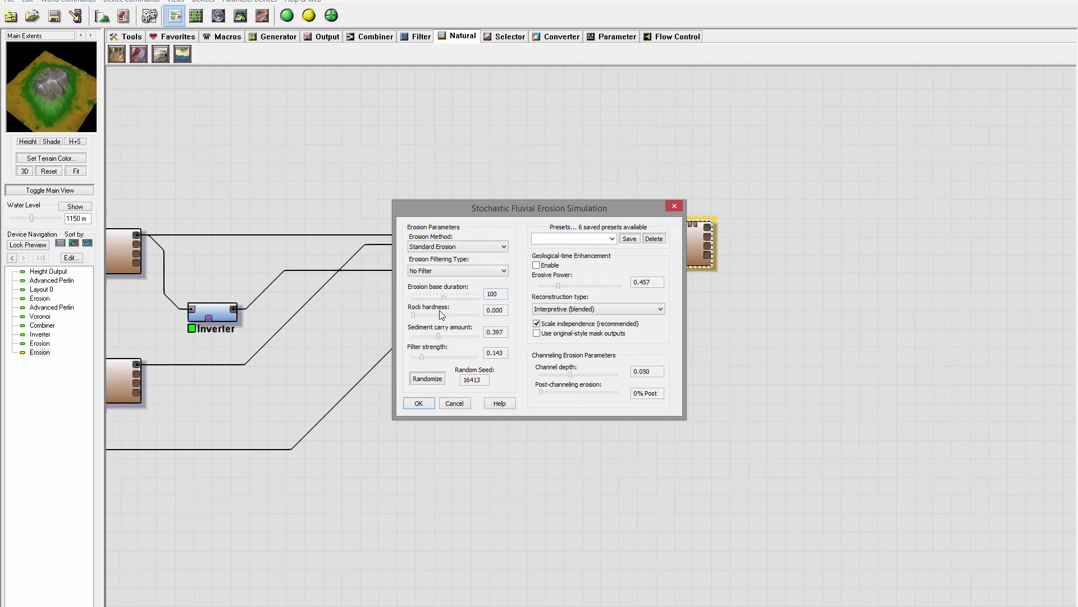
Step: Switch the third Erosion to Channeled Erosion, lower geological-time erosive power to 0.083, and apply
{"action": "left_click", "coordinate": [466, 246]}
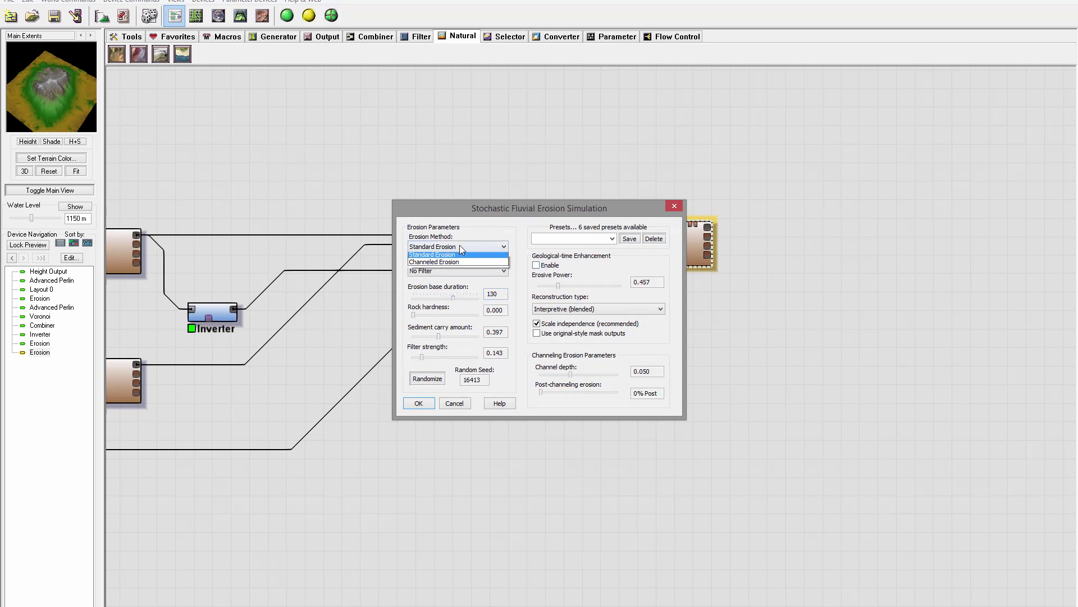
{"action": "left_click", "coordinate": [466, 257]}
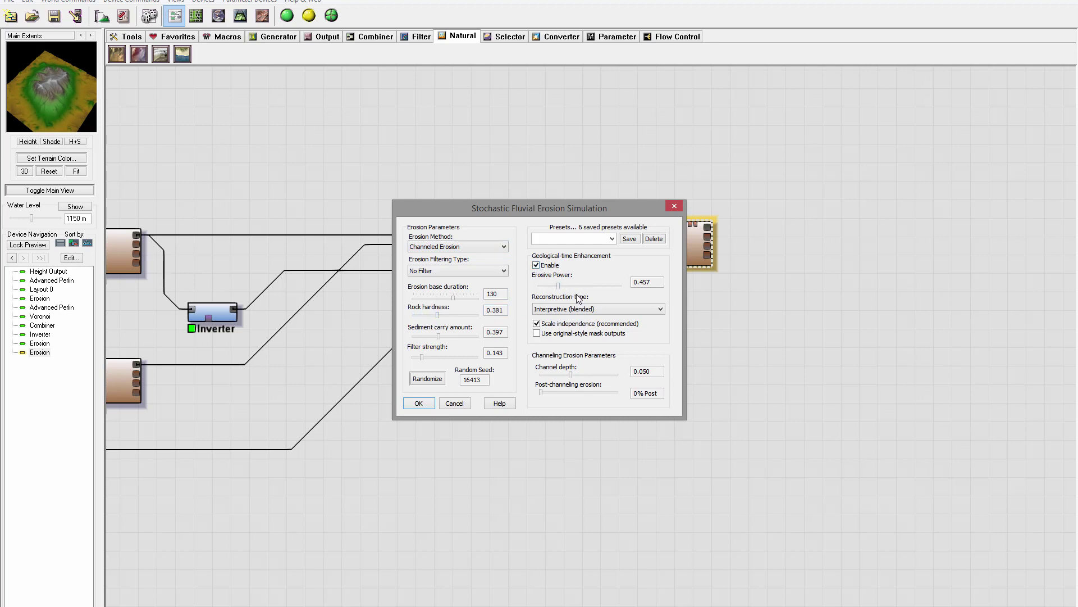
{"action": "mouse_move", "coordinate": [560, 287]}
{"action": "left_mouse_down"}
{"action": "mouse_move", "coordinate": [531, 289]}
{"action": "mouse_move", "coordinate": [551, 290]}
{"action": "left_mouse_up"}
{"action": "left_click", "coordinate": [431, 404]}
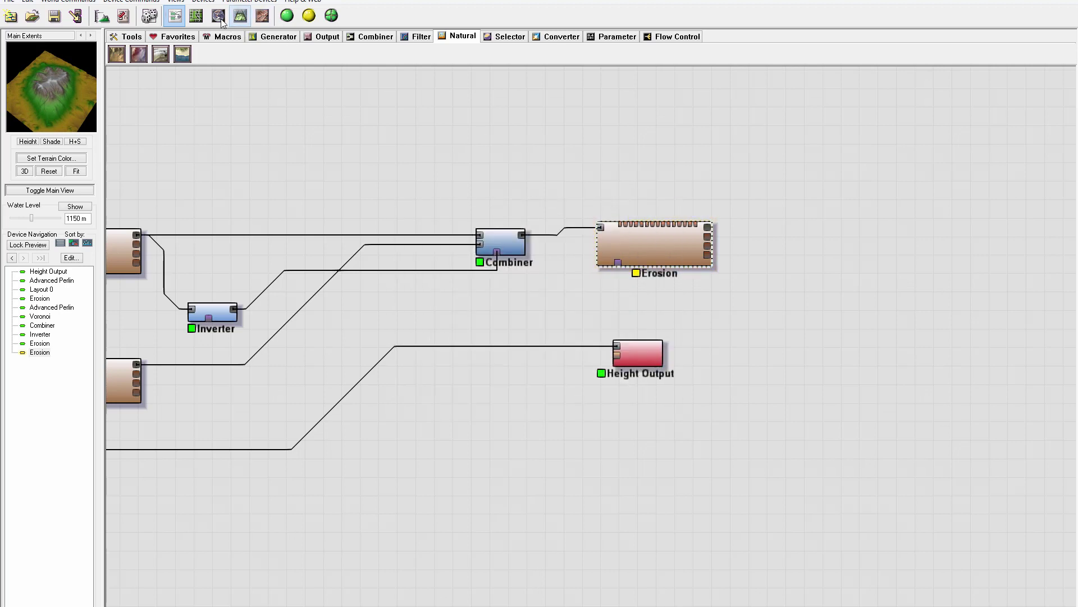
Step: Build the terrain in 3D view and orbit around the channeled crater mountain
{"action": "left_click", "coordinate": [241, 15]}
{"action": "left_click", "coordinate": [287, 15]}
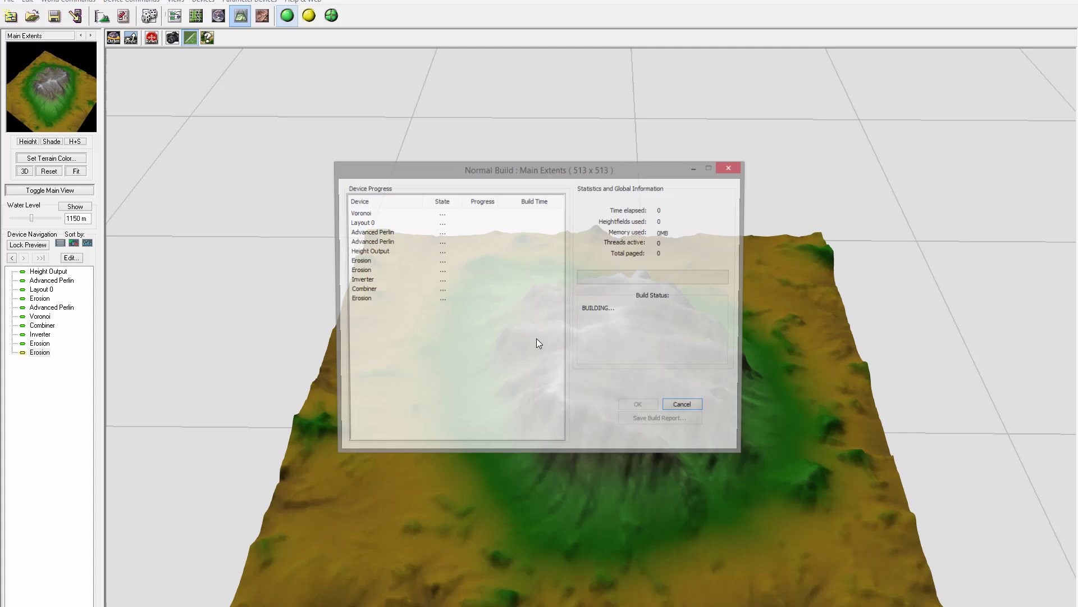
{"action": "left_click_drag", "start_coordinate": [453, 363], "coordinate": [590, 378]}
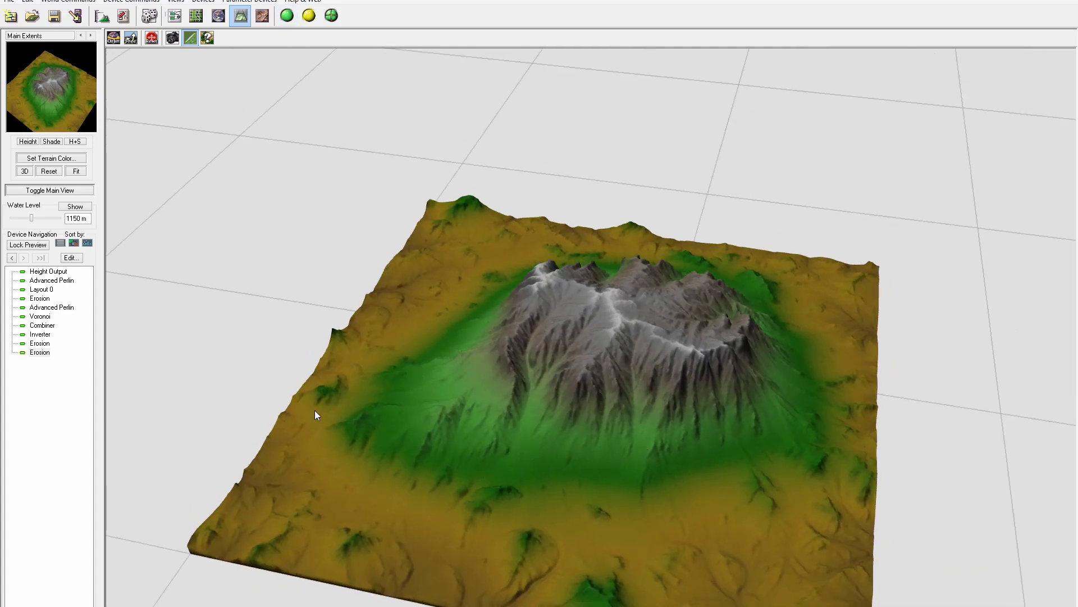
{"action": "left_click_drag", "start_coordinate": [315, 411], "coordinate": [477, 380]}
{"action": "left_click_drag", "start_coordinate": [365, 451], "coordinate": [548, 355]}
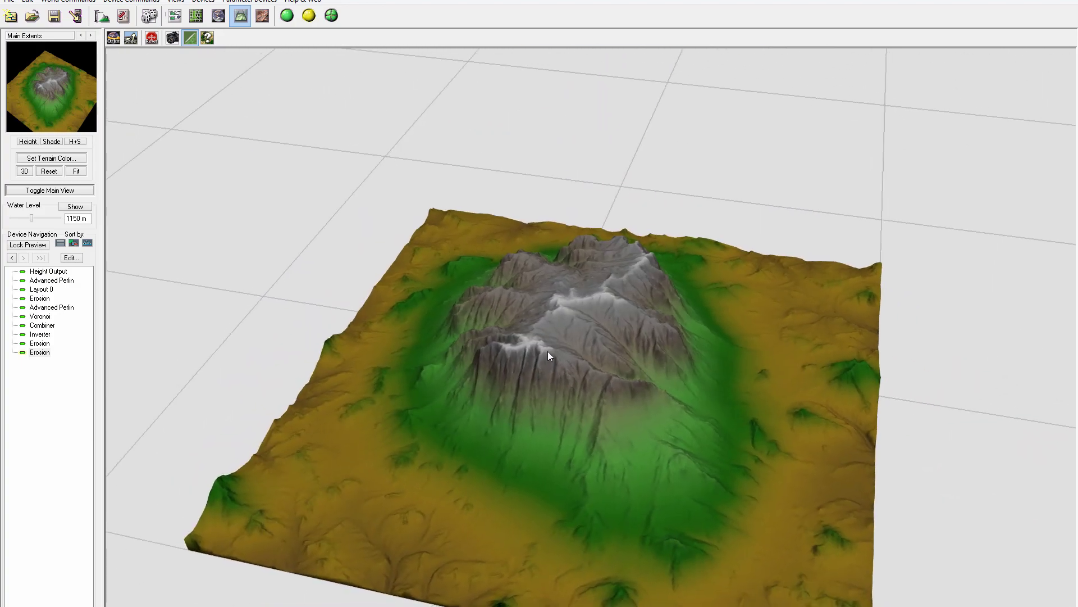
Step: Back in the device network, bring Layout 0 into view and shift it slightly left
{"action": "left_click", "coordinate": [174, 15]}
{"action": "right_click_drag", "start_coordinate": [311, 199], "coordinate": [397, 218]}
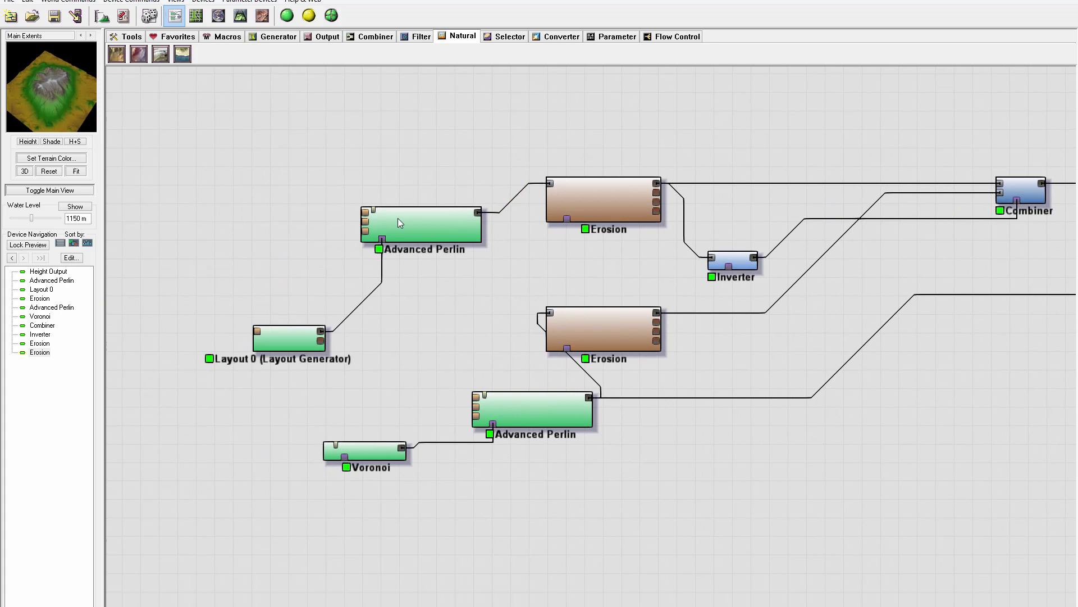
{"action": "right_click_drag", "start_coordinate": [263, 194], "coordinate": [431, 192]}
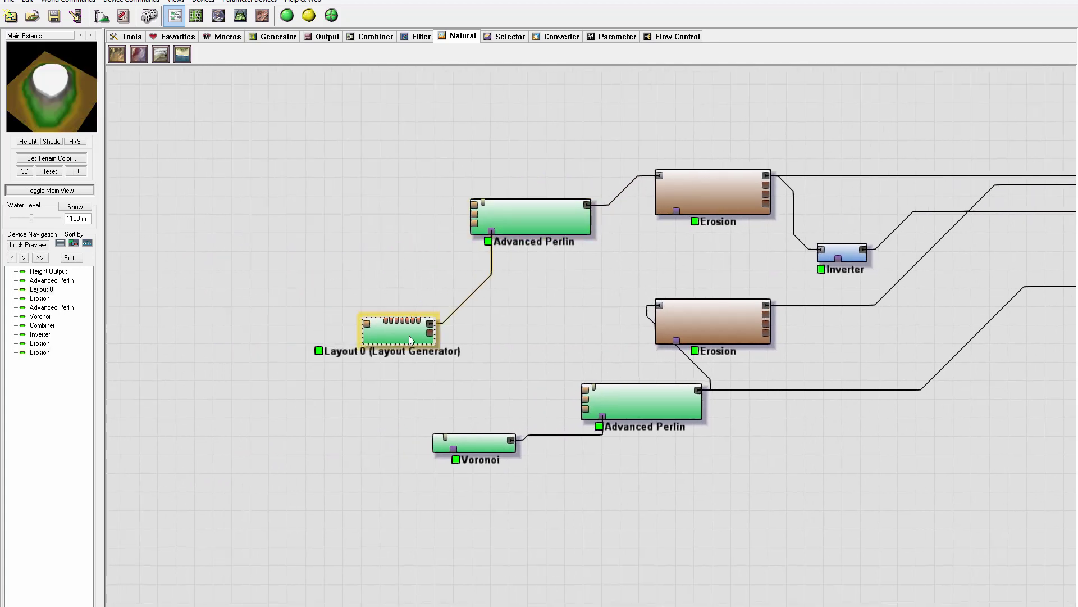
{"action": "left_click", "coordinate": [325, 333]}
{"action": "left_click_drag", "start_coordinate": [325, 332], "coordinate": [290, 332]}
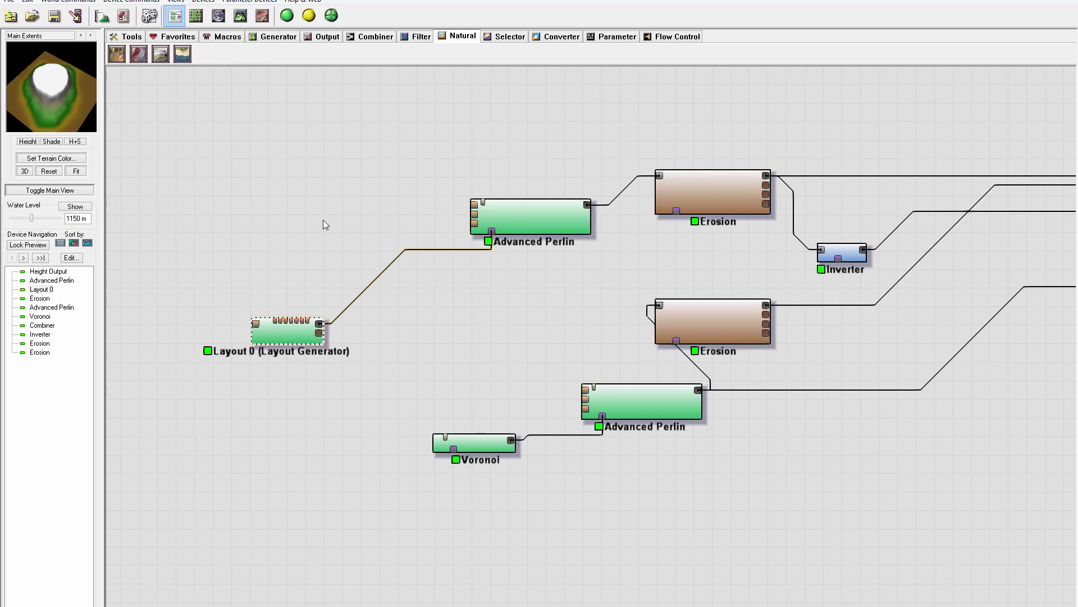
Step: Place a Radial Grad generator above Layout 0 and open its properties
{"action": "left_click", "coordinate": [277, 37]}
{"action": "left_click", "coordinate": [226, 54]}
{"action": "left_click", "coordinate": [302, 268]}
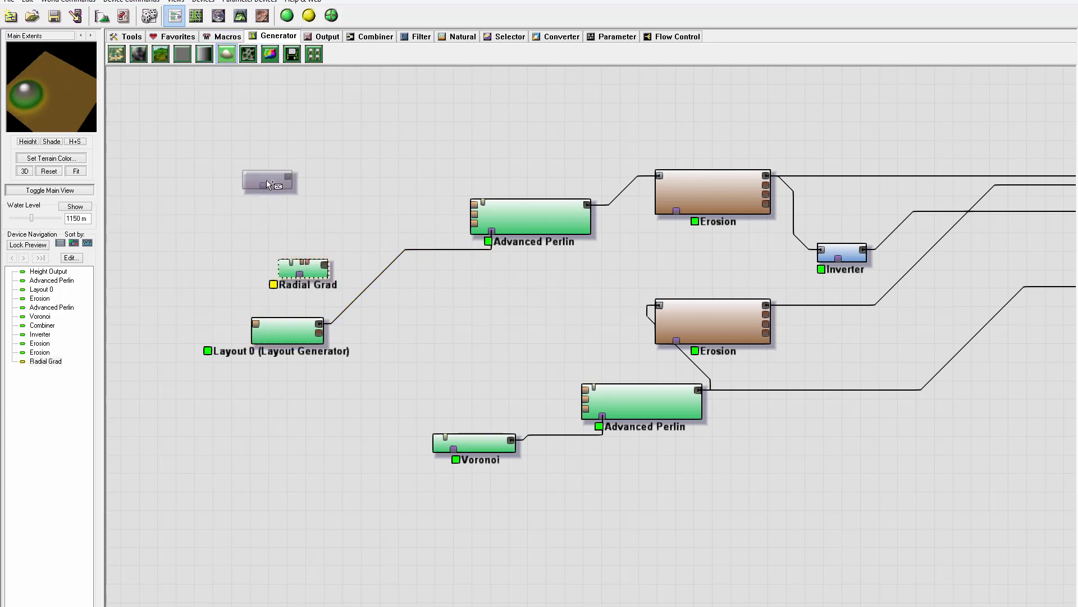
{"action": "left_click_drag", "start_coordinate": [314, 268], "coordinate": [290, 259]}
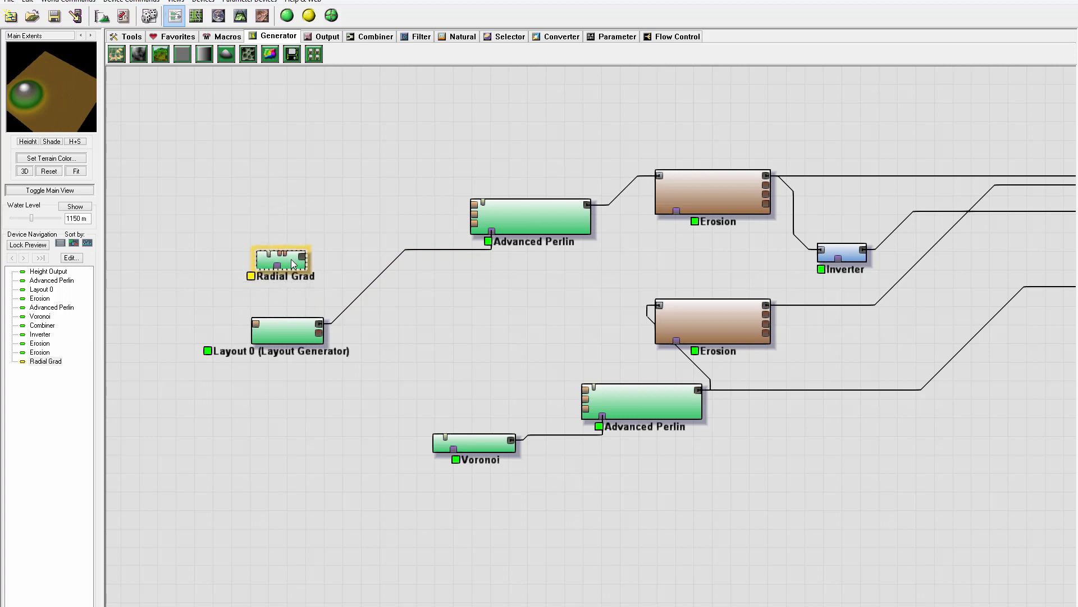
{"action": "double_click", "coordinate": [291, 258]}
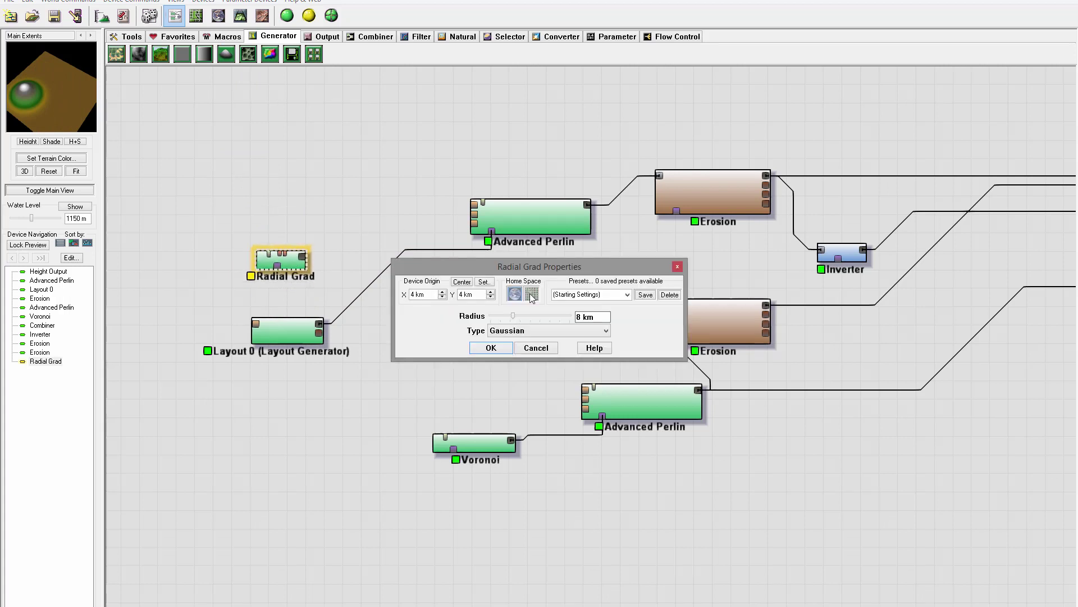
Step: Set the Radial Grad radius to about 9.35 km and its X origin to 7 km
{"action": "left_click_drag", "start_coordinate": [517, 315], "coordinate": [515, 318]}
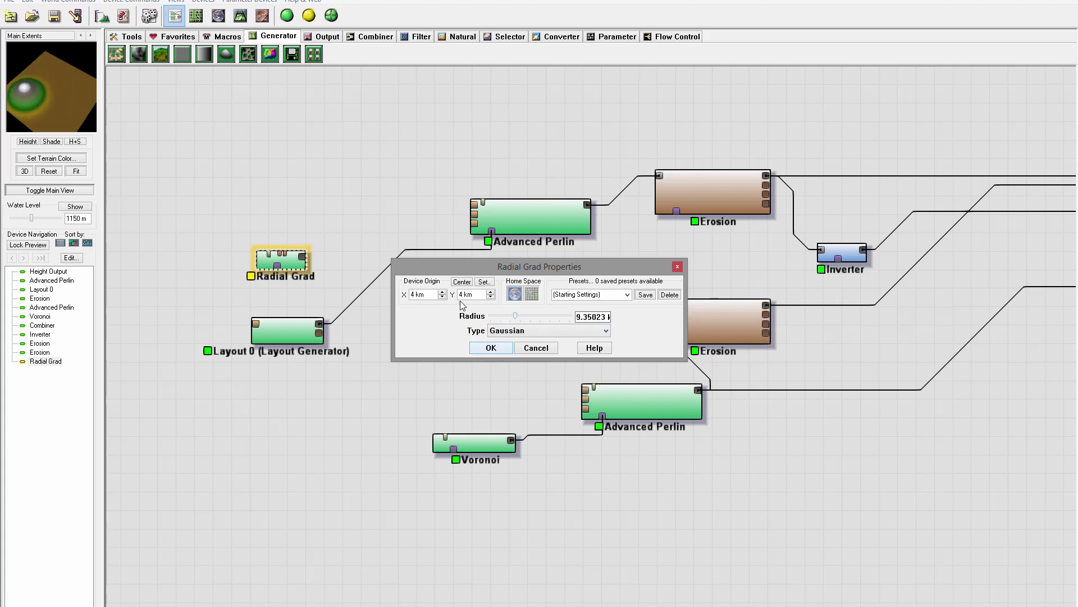
{"action": "left_click", "coordinate": [442, 292]}
{"action": "left_click", "coordinate": [442, 292]}
{"action": "left_click", "coordinate": [442, 291]}
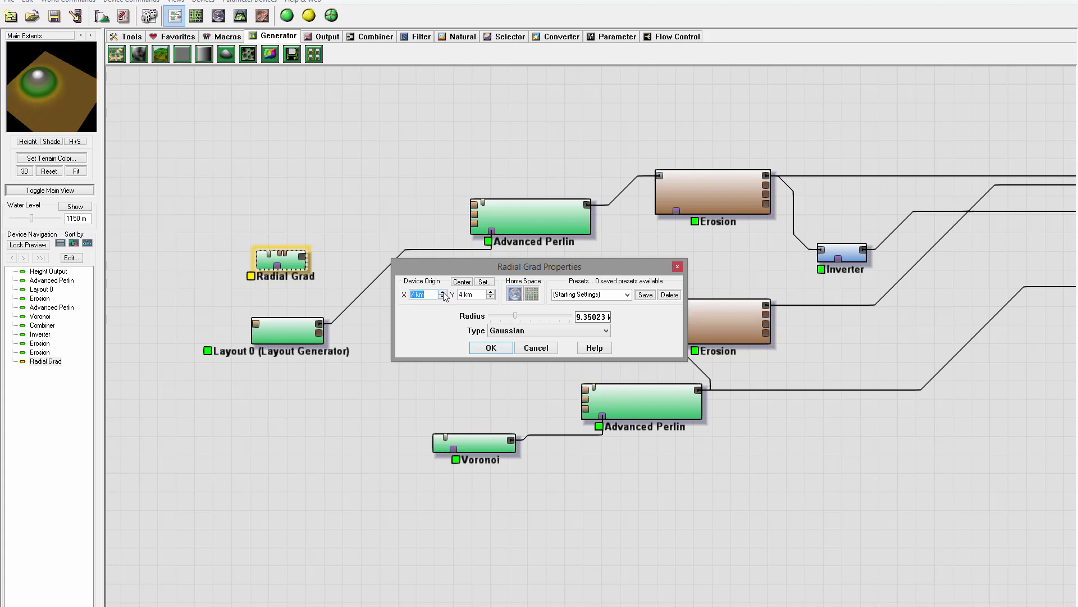
{"action": "left_click", "coordinate": [490, 292]}
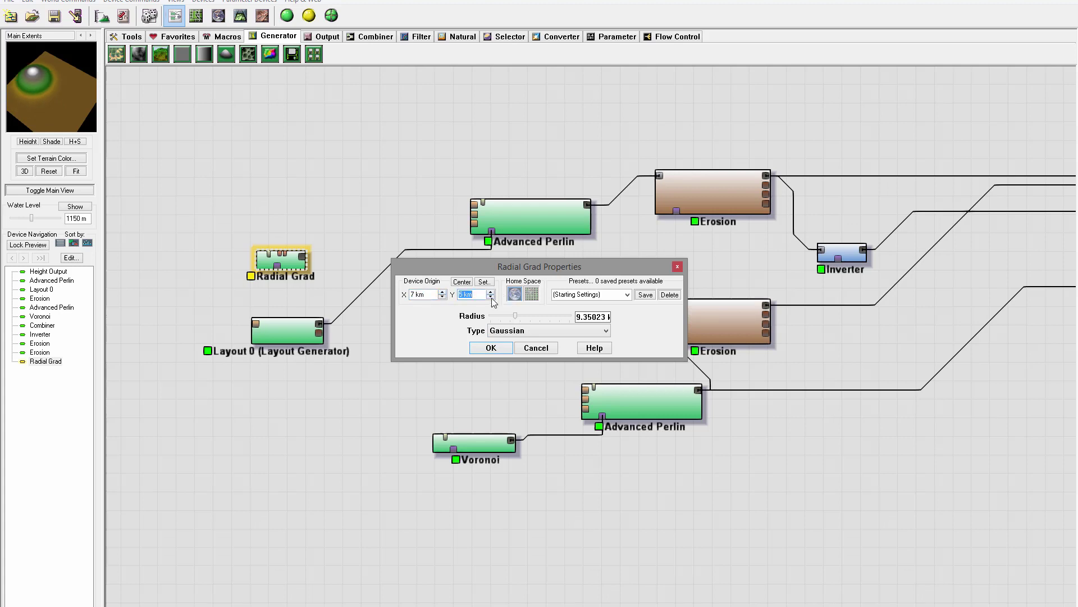
{"action": "left_click", "coordinate": [491, 297]}
{"action": "left_click", "coordinate": [491, 297]}
{"action": "left_click", "coordinate": [491, 297]}
{"action": "left_click", "coordinate": [491, 297]}
Step: Apply the Radial Grad settings and preview the Layout 0 and Radial Grad outputs
{"action": "left_click", "coordinate": [491, 348]}
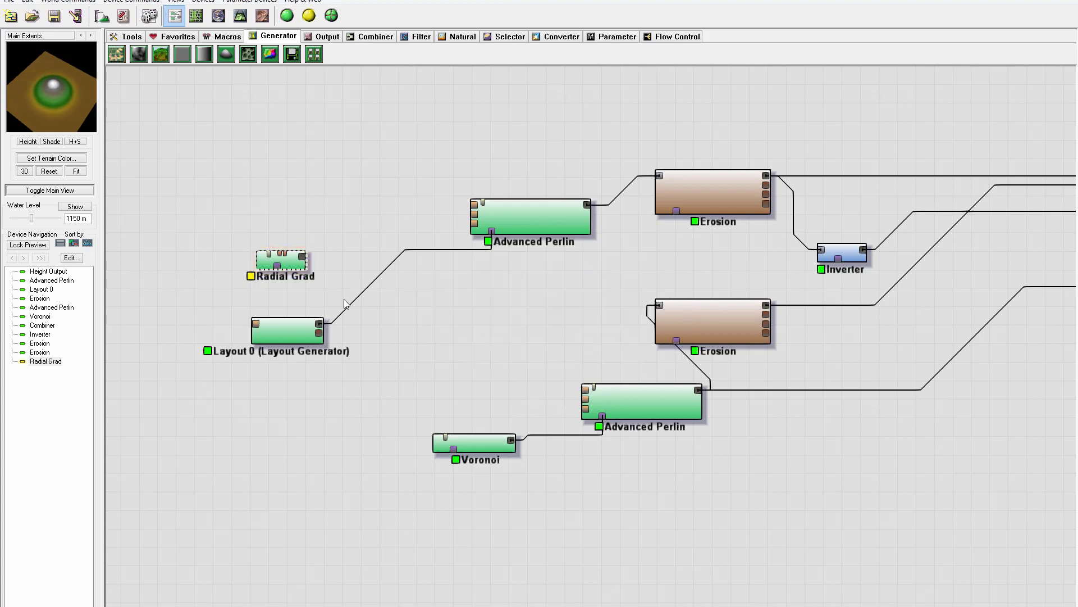
{"action": "left_click_drag", "start_coordinate": [304, 269], "coordinate": [310, 281]}
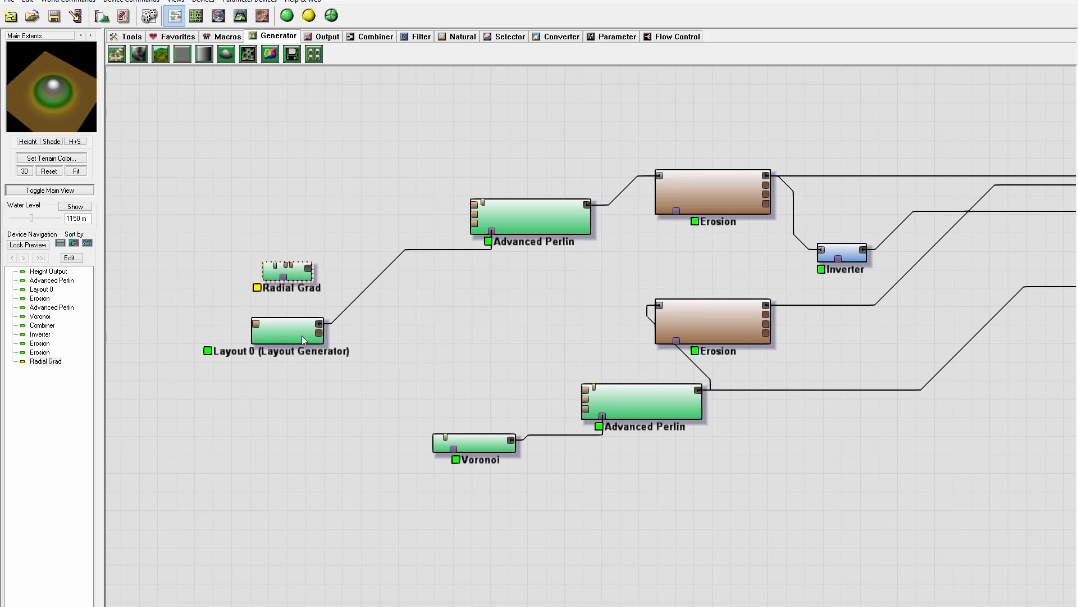
{"action": "left_click", "coordinate": [302, 335]}
{"action": "left_click", "coordinate": [294, 276]}
Step: Place a Combiner near the Radial Grad, accidentally adding a second one above
{"action": "left_click", "coordinate": [376, 36]}
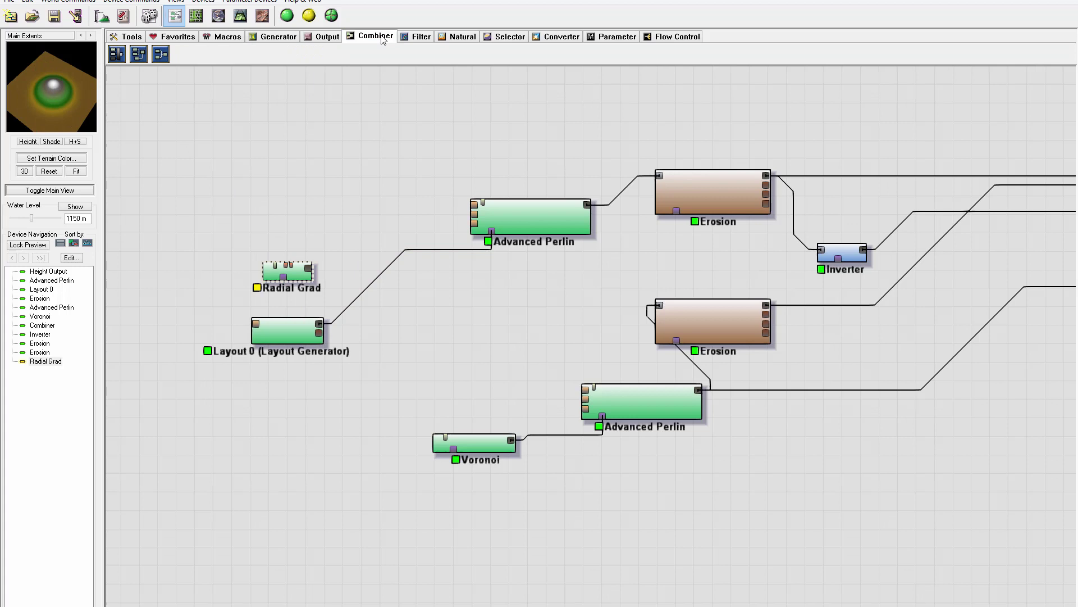
{"action": "left_click", "coordinate": [161, 54]}
{"action": "left_click", "coordinate": [385, 215]}
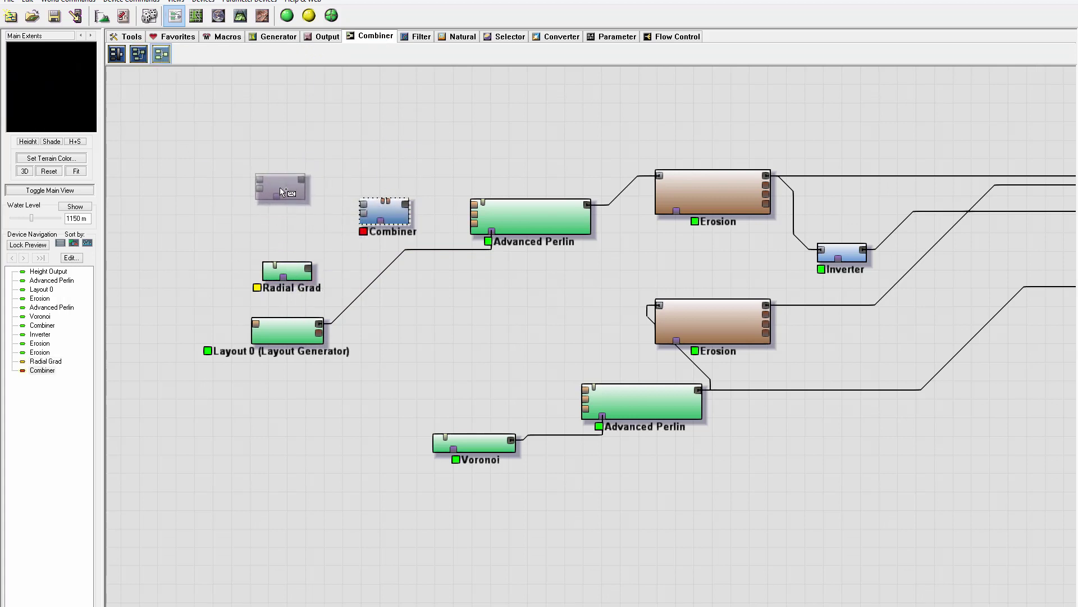
{"action": "left_click", "coordinate": [278, 153]}
Step: Delete the extra Combiner and wire Radial Grad and Layout 0 into the remaining one
{"action": "right_click", "coordinate": [444, 119]}
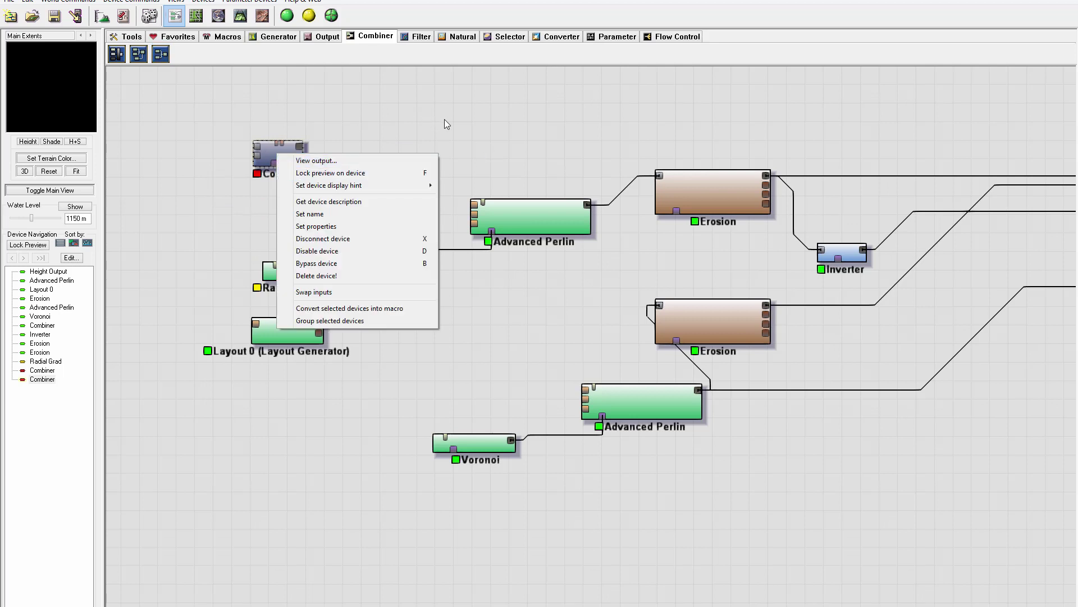
{"action": "left_click", "coordinate": [577, 107]}
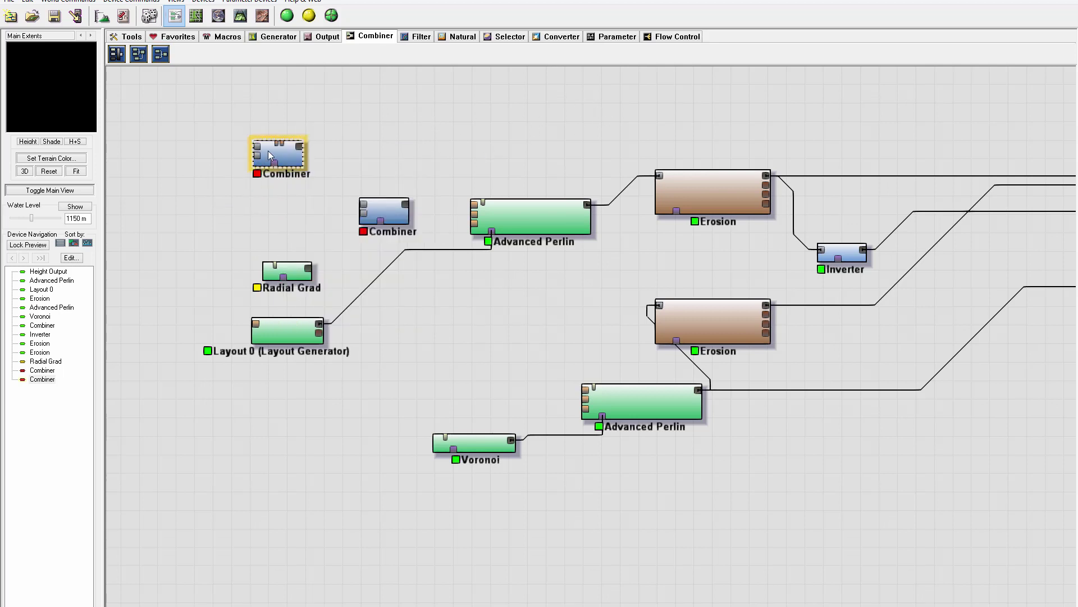
{"action": "key", "text": "Delete"}
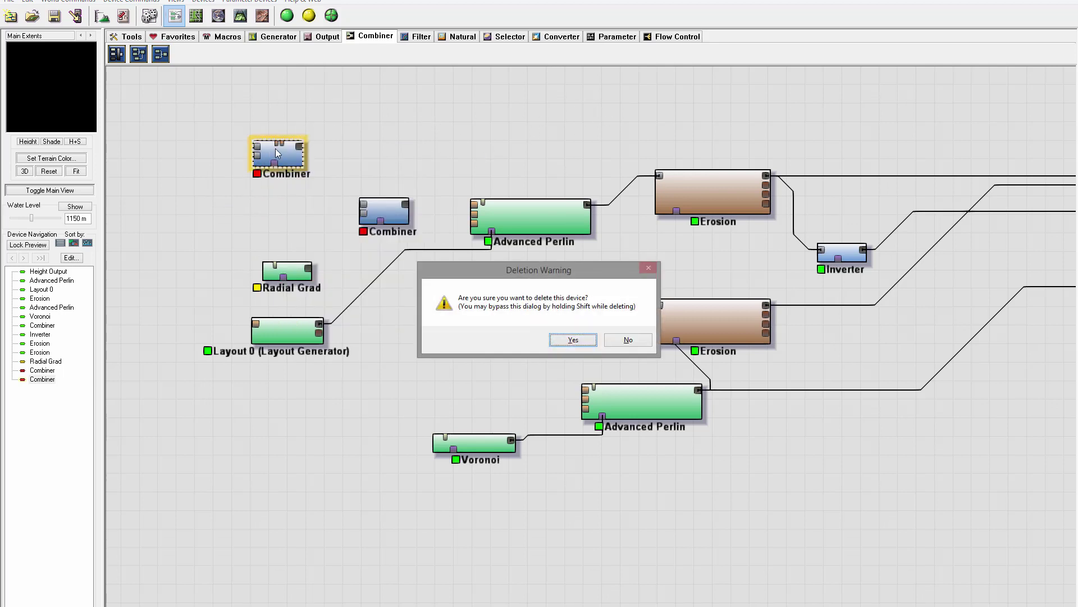
{"action": "left_click", "coordinate": [572, 340]}
{"action": "left_click_drag", "start_coordinate": [309, 267], "coordinate": [362, 203]}
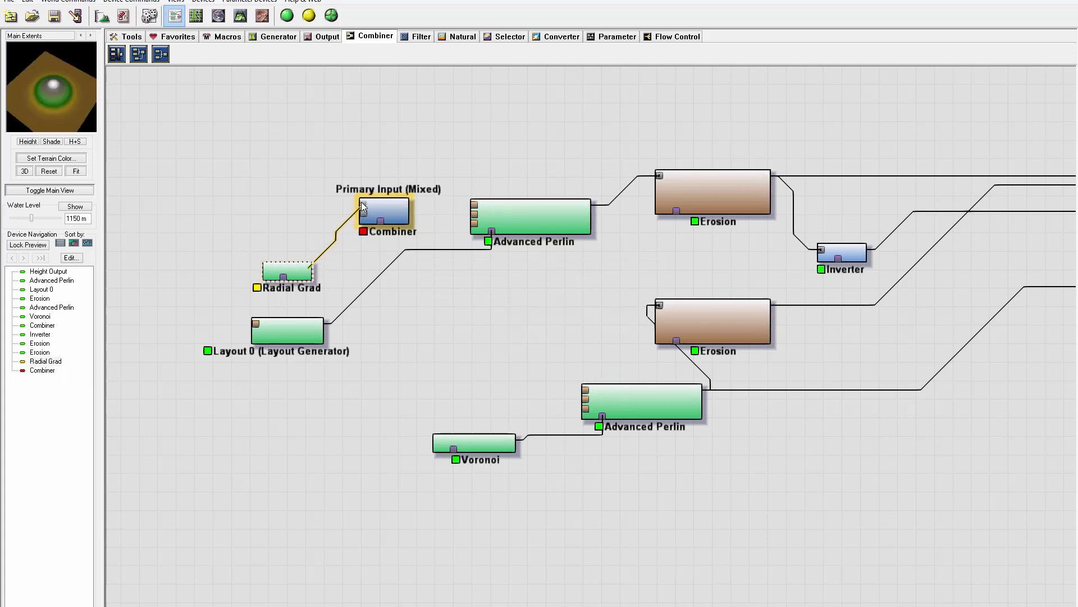
{"action": "left_click_drag", "start_coordinate": [322, 324], "coordinate": [430, 304]}
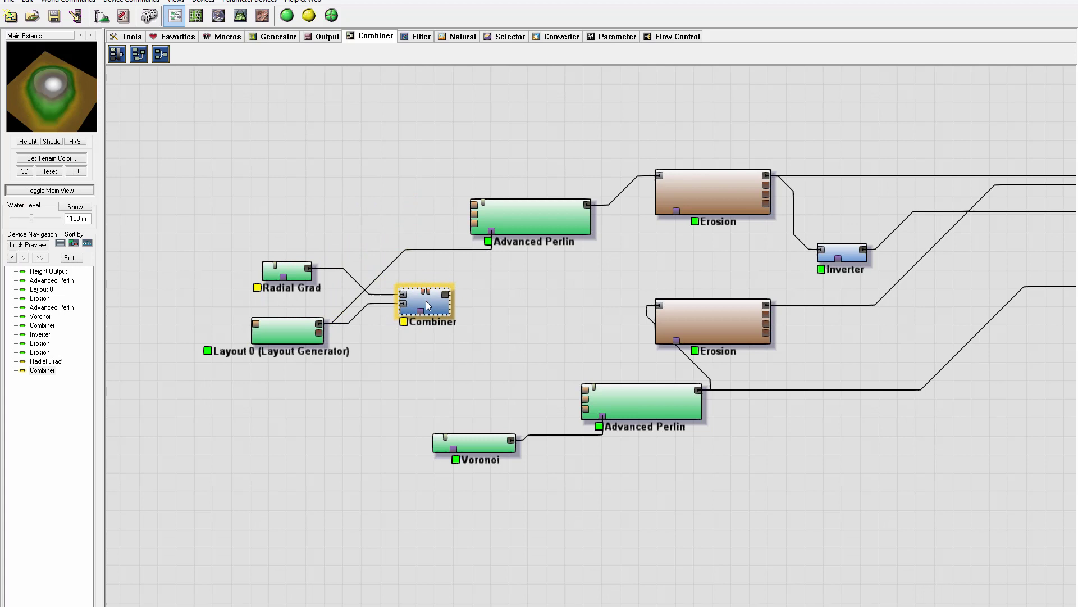
Step: Try the Combiner's Subtract and Multiply blend methods, ending with strength at 1.0
{"action": "double_click", "coordinate": [436, 308]}
{"action": "left_click", "coordinate": [557, 316]}
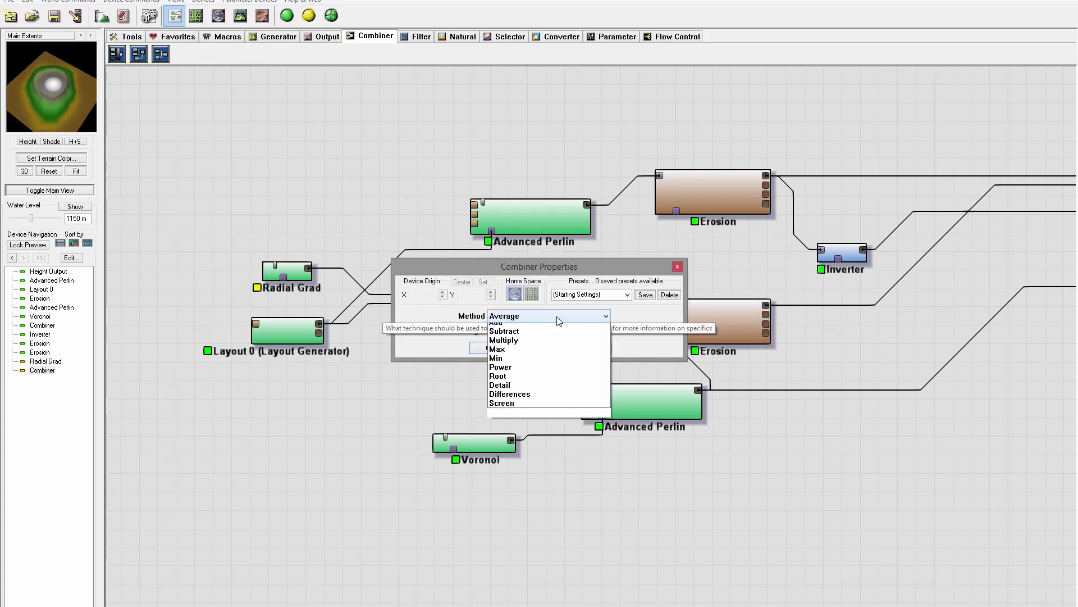
{"action": "key", "text": "Escape"}
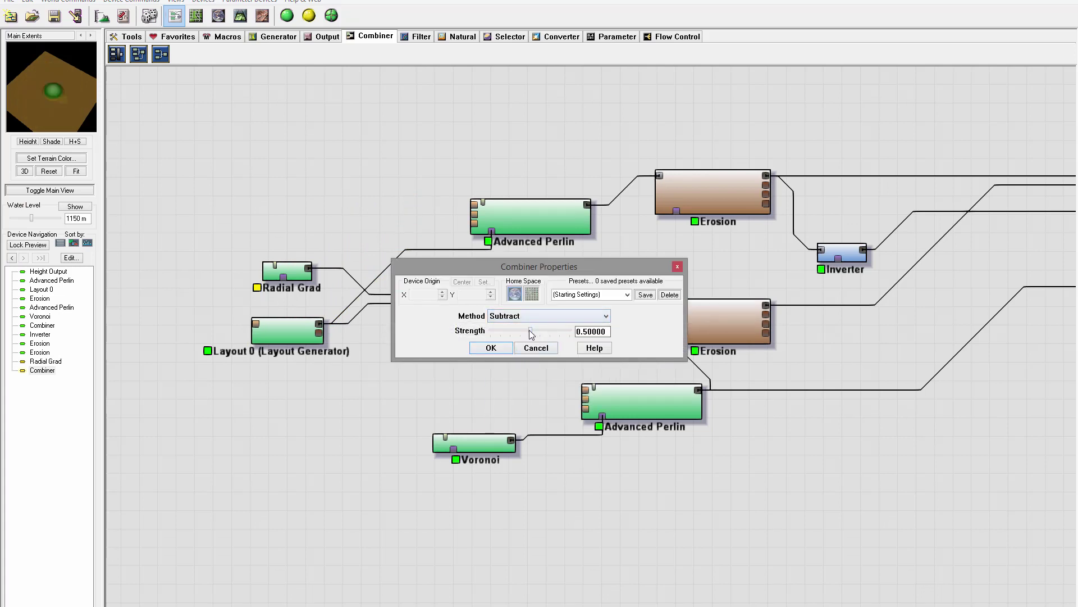
{"action": "left_click_drag", "start_coordinate": [532, 333], "coordinate": [462, 334]}
{"action": "left_click", "coordinate": [514, 310]}
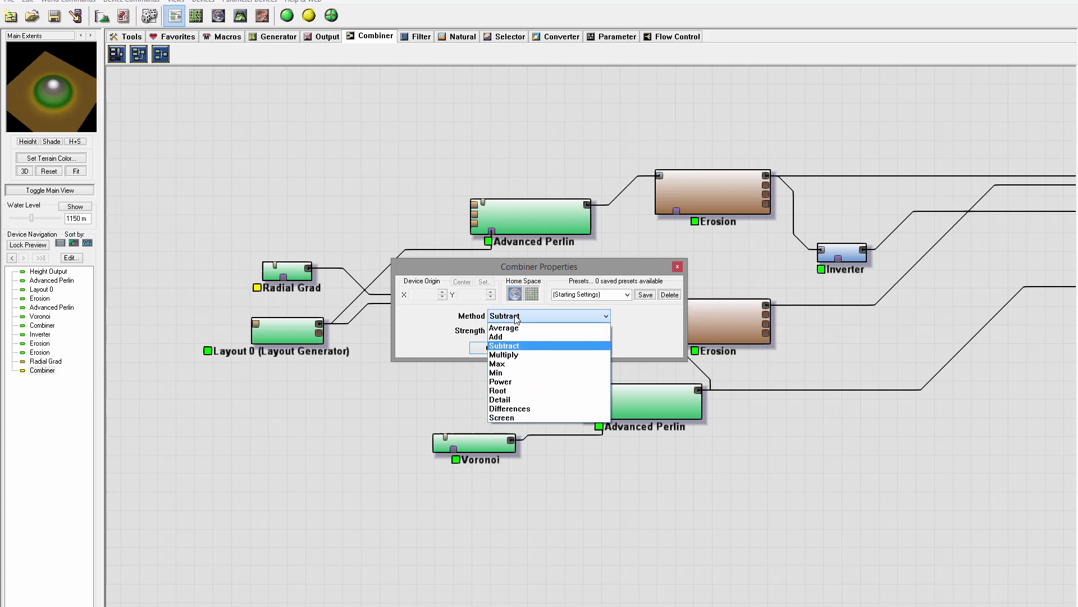
{"action": "left_click", "coordinate": [524, 356]}
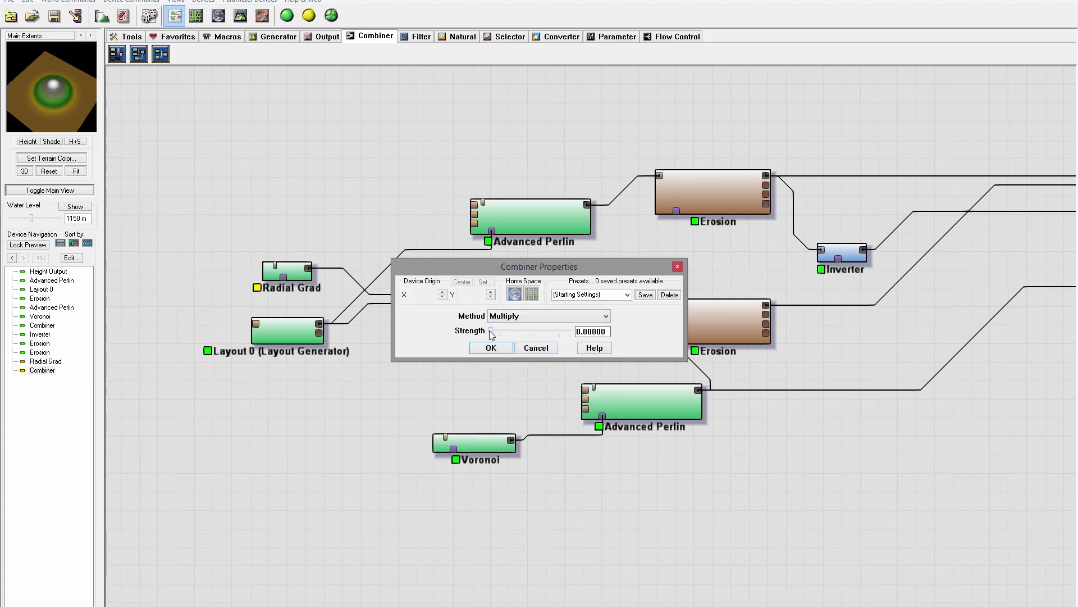
{"action": "left_click_drag", "start_coordinate": [490, 331], "coordinate": [588, 337]}
Step: Compare the Root method, then settle on Differences and confirm the Combiner settings
{"action": "left_click", "coordinate": [519, 320]}
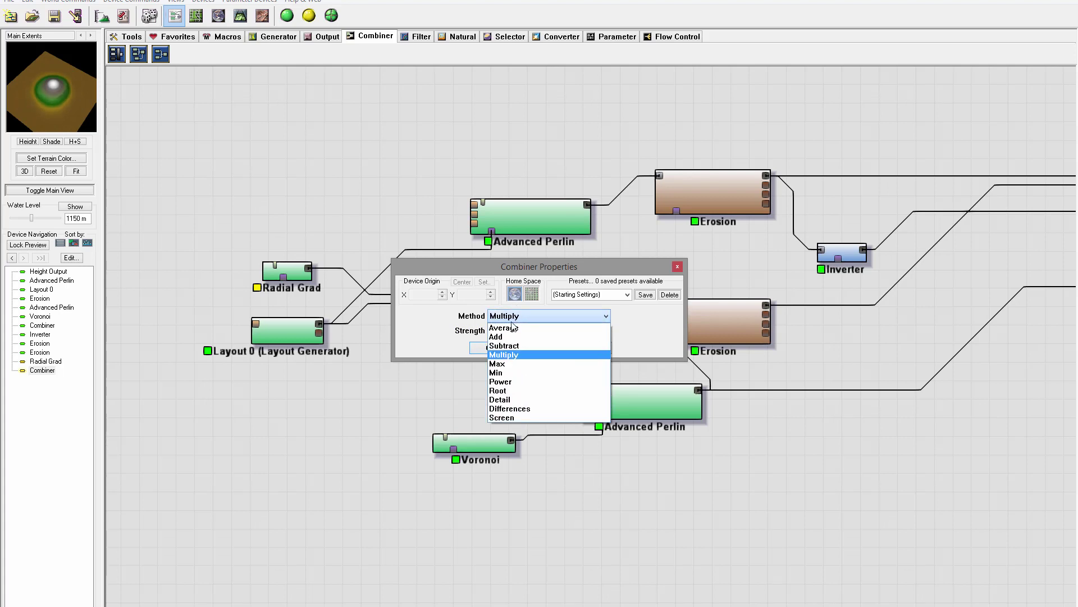
{"action": "left_click", "coordinate": [551, 399]}
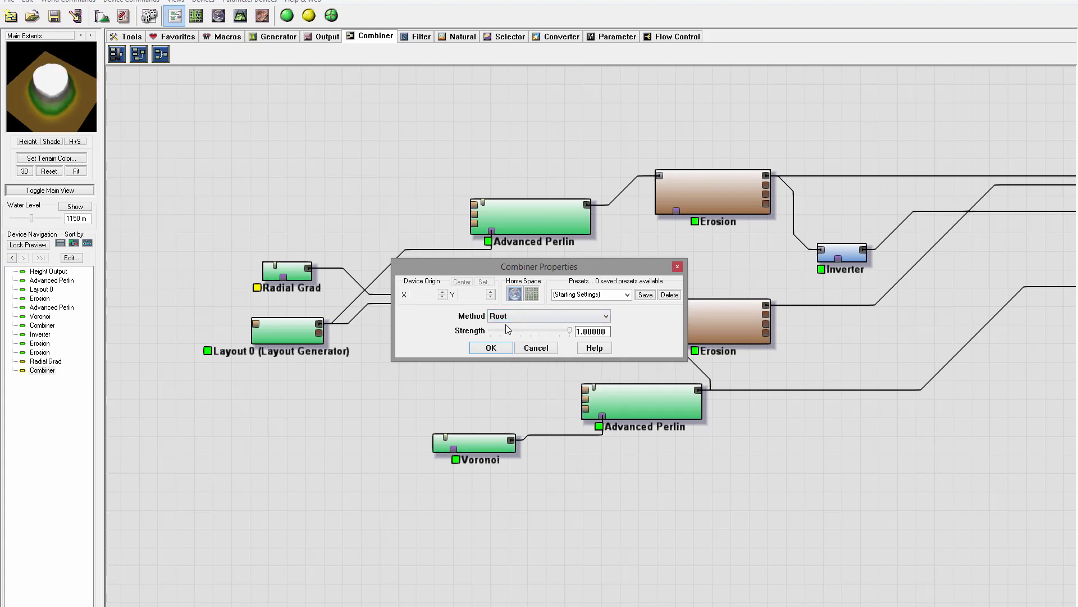
{"action": "mouse_move", "coordinate": [567, 332]}
{"action": "left_mouse_down"}
{"action": "mouse_move", "coordinate": [526, 331]}
{"action": "mouse_move", "coordinate": [570, 331]}
{"action": "left_mouse_up"}
{"action": "left_click", "coordinate": [559, 315]}
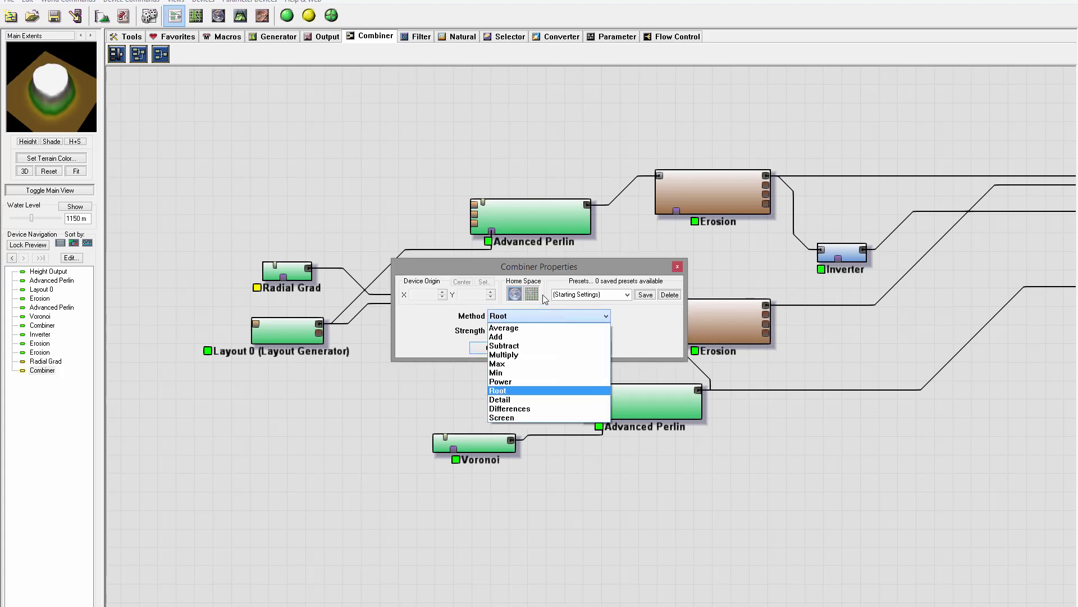
{"action": "left_click", "coordinate": [512, 409]}
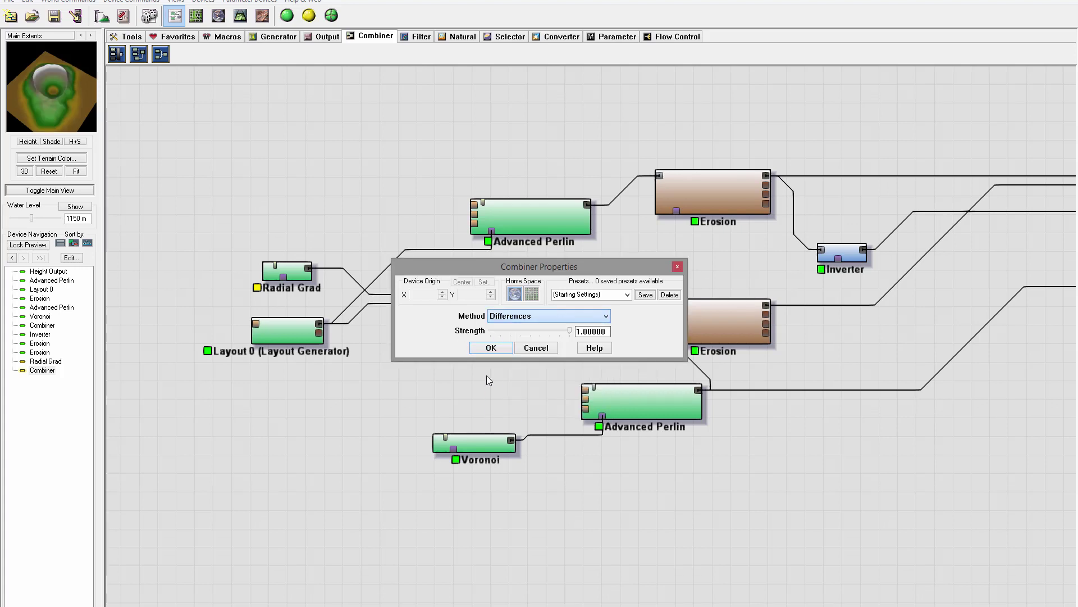
{"action": "left_click", "coordinate": [490, 348]}
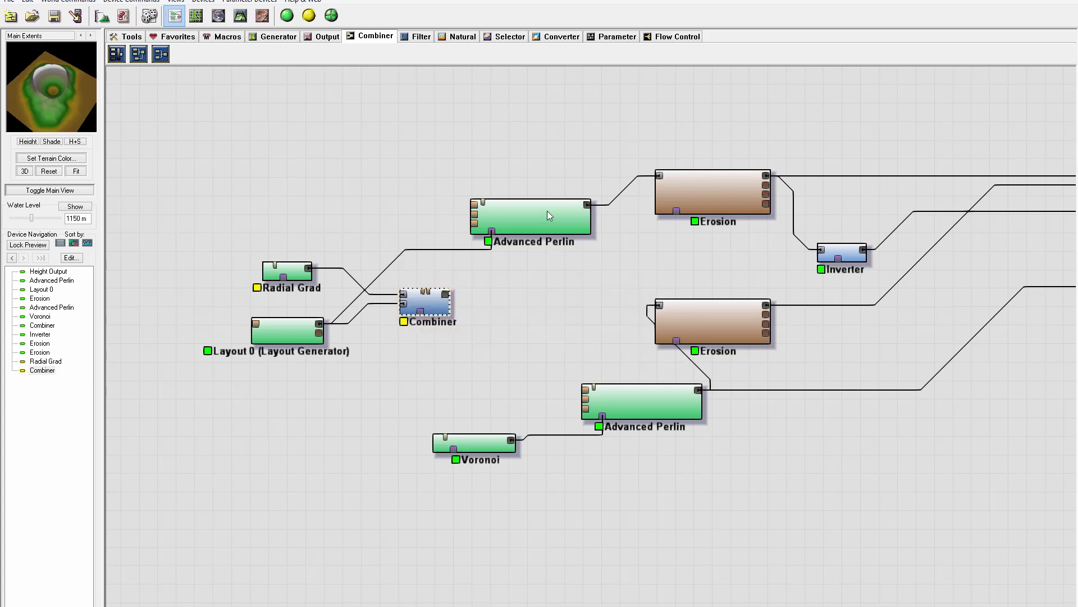
Step: Wire the Combiner output into the upper Advanced Perlin's Mask input
{"action": "left_click", "coordinate": [541, 208]}
{"action": "left_click", "coordinate": [429, 299]}
{"action": "left_click_drag", "start_coordinate": [446, 294], "coordinate": [543, 294]}
{"action": "left_click_drag", "start_coordinate": [490, 233], "coordinate": [491, 230]}
Step: Select the final Erosion, build the terrain in 3D, and orbit to inspect the crater
{"action": "left_click", "coordinate": [706, 181]}
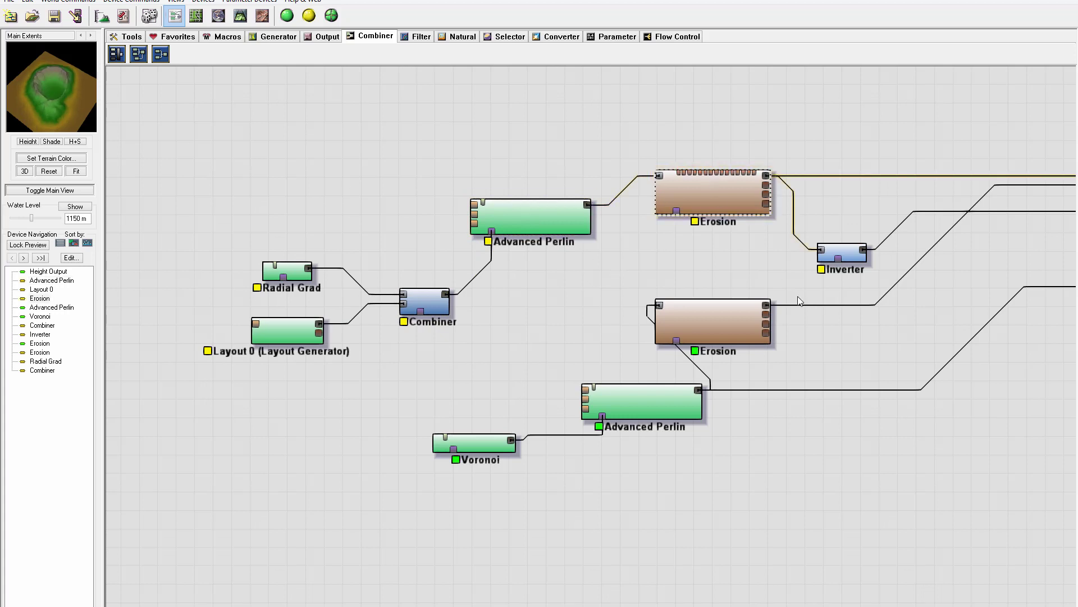
{"action": "right_click_drag", "start_coordinate": [706, 181], "coordinate": [662, 207]}
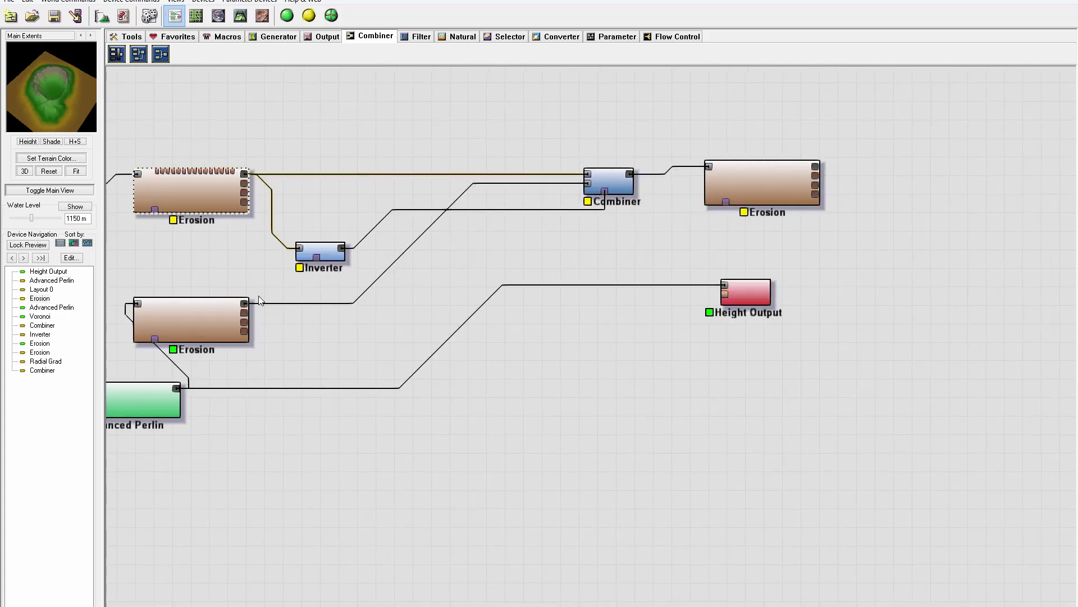
{"action": "left_click", "coordinate": [746, 170]}
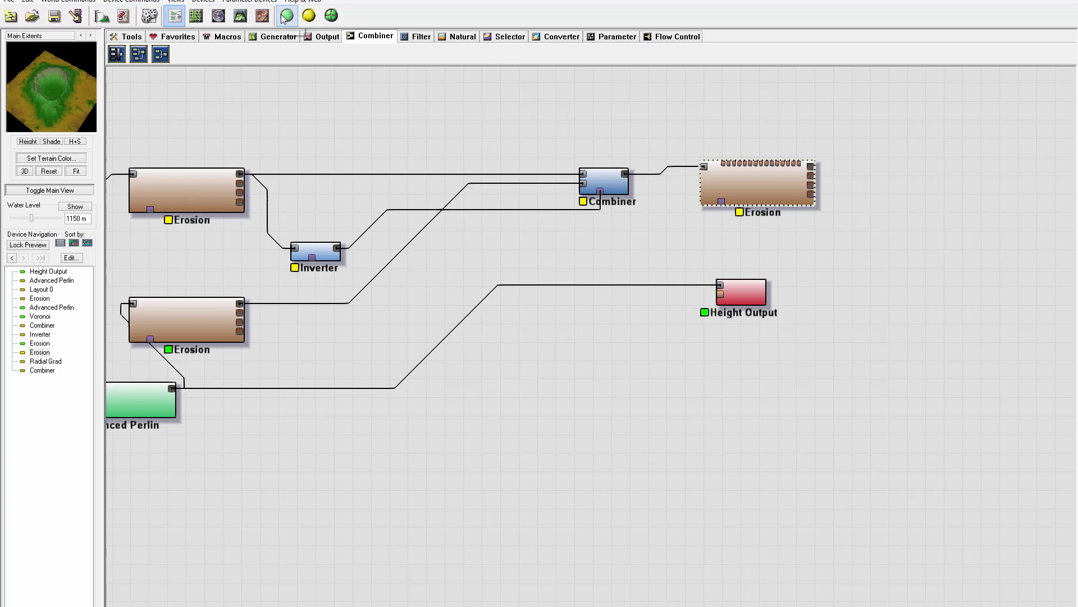
{"action": "left_click", "coordinate": [240, 16]}
{"action": "left_click", "coordinate": [287, 15]}
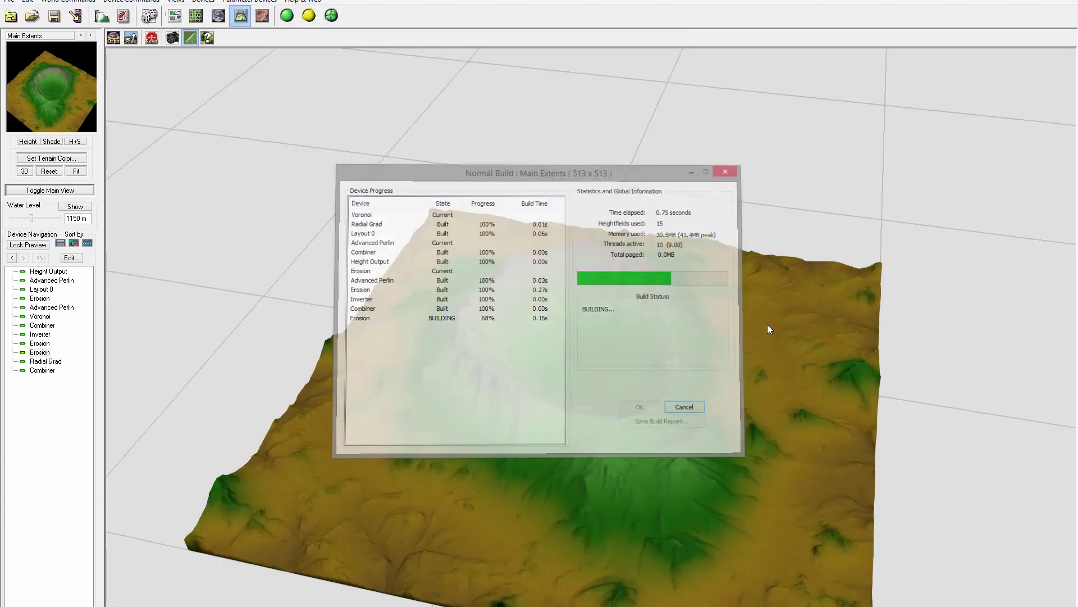
{"action": "left_click_drag", "start_coordinate": [767, 325], "coordinate": [586, 344]}
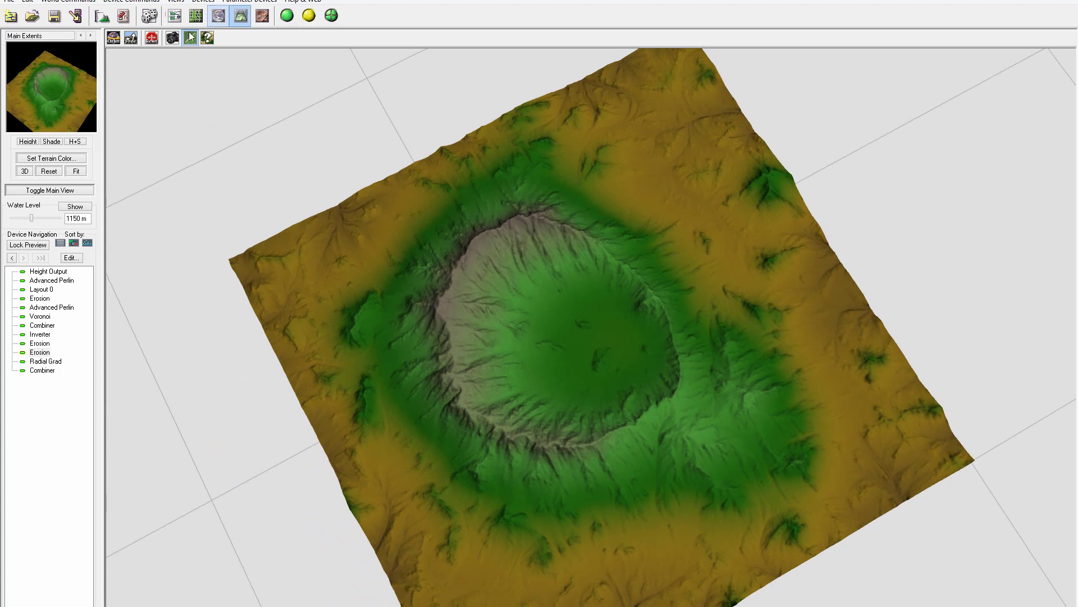
Step: Lock the preview to the Erosion output and open the Radial Grad settings beside the terrain
{"action": "left_click", "coordinate": [40, 352]}
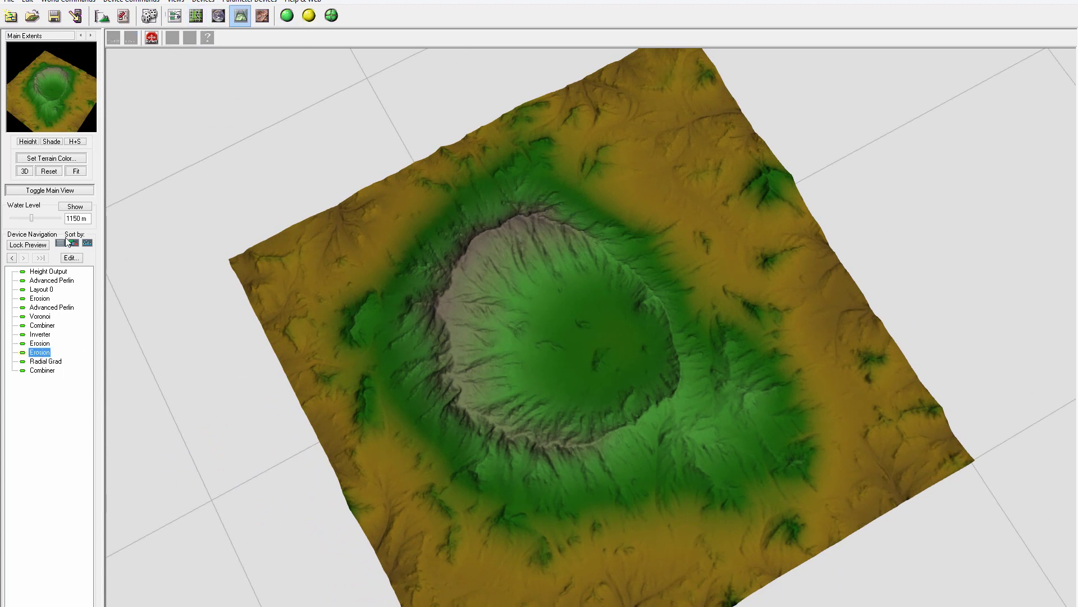
{"action": "left_click", "coordinate": [30, 245]}
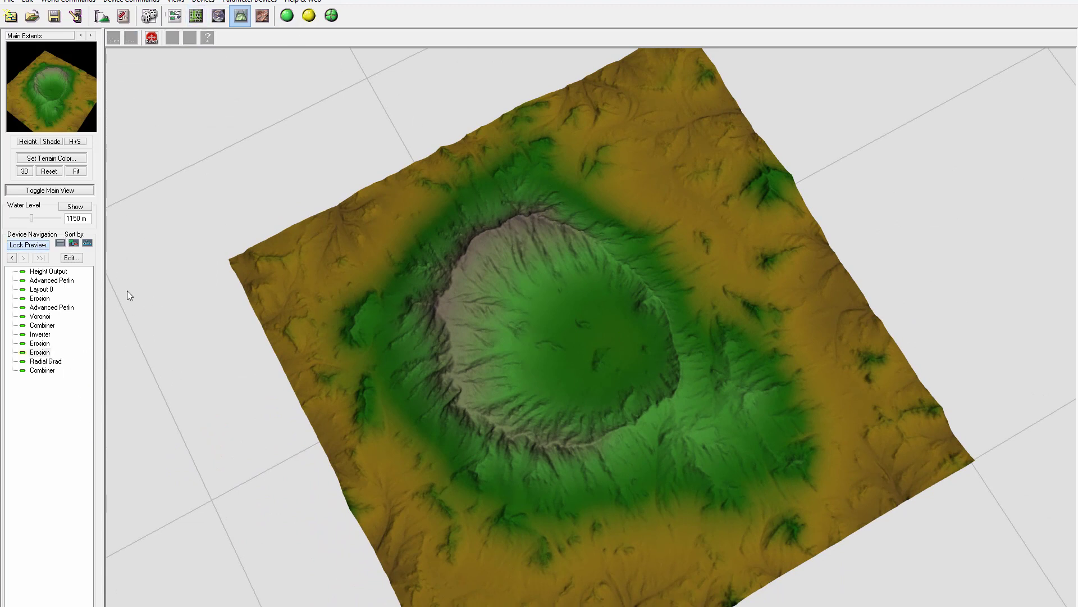
{"action": "double_click", "coordinate": [50, 362]}
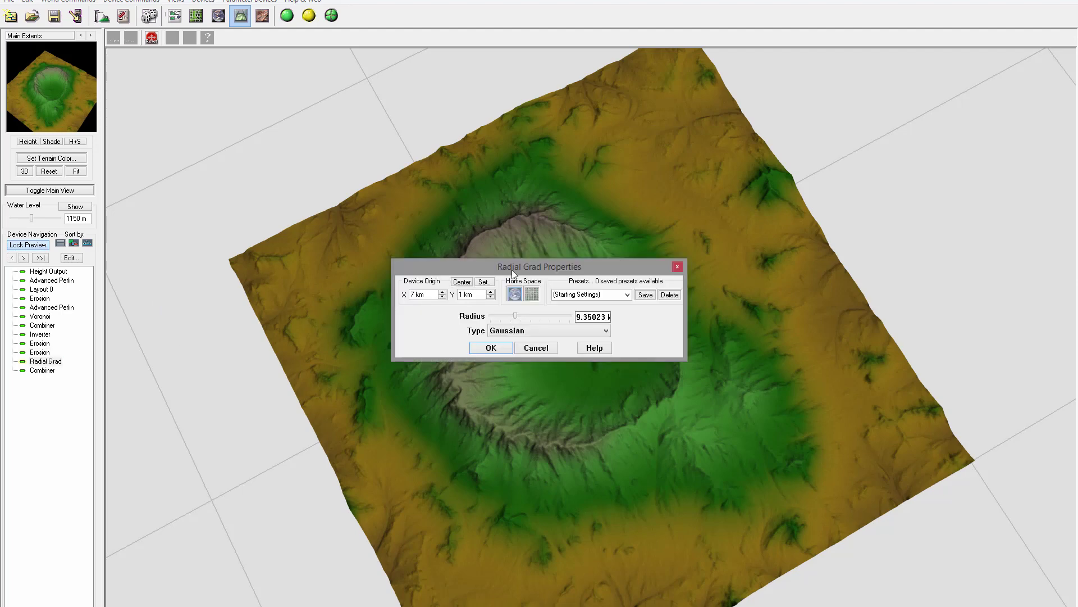
{"action": "left_click_drag", "start_coordinate": [619, 265], "coordinate": [908, 189]}
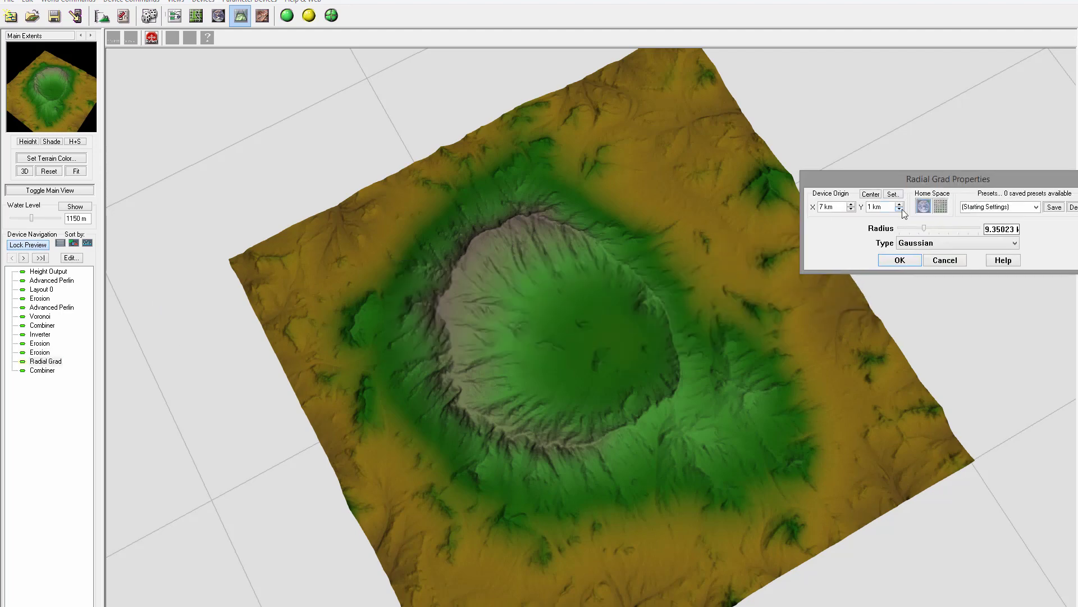
Step: Try Radial Grad Y origin values from 0 m up to 2 km
{"action": "left_click", "coordinate": [900, 209]}
{"action": "left_click", "coordinate": [899, 205]}
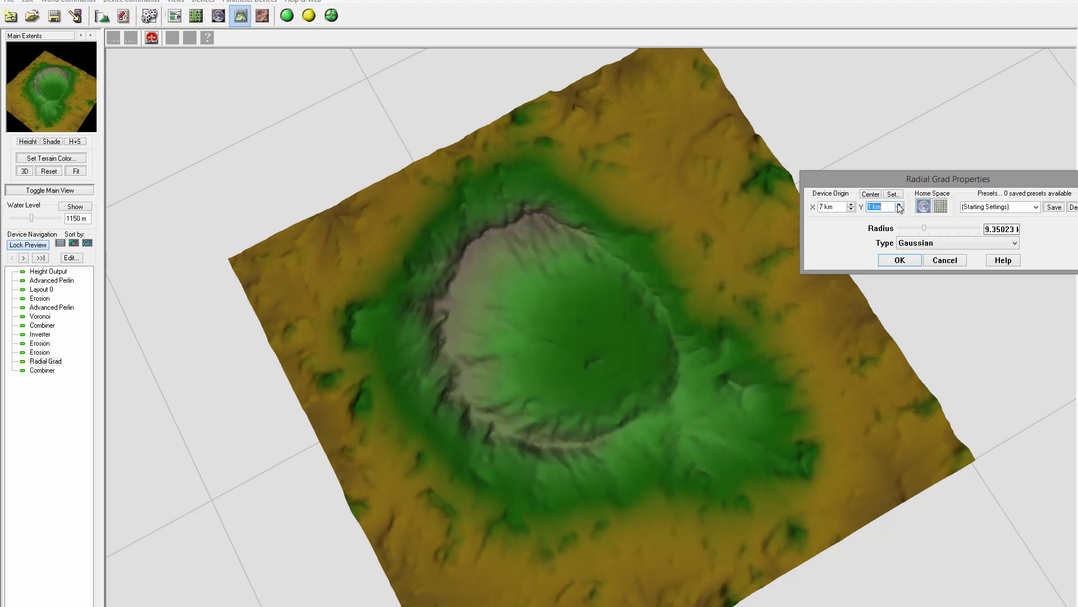
{"action": "left_click", "coordinate": [899, 205]}
{"action": "left_click", "coordinate": [899, 205]}
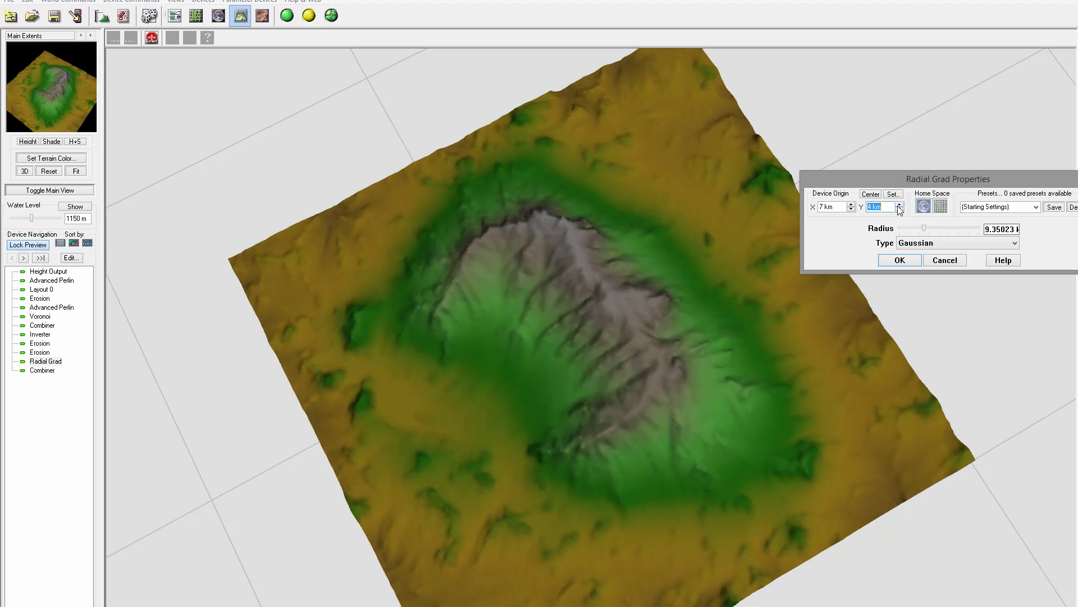
{"action": "left_click", "coordinate": [900, 209]}
{"action": "left_click", "coordinate": [900, 209]}
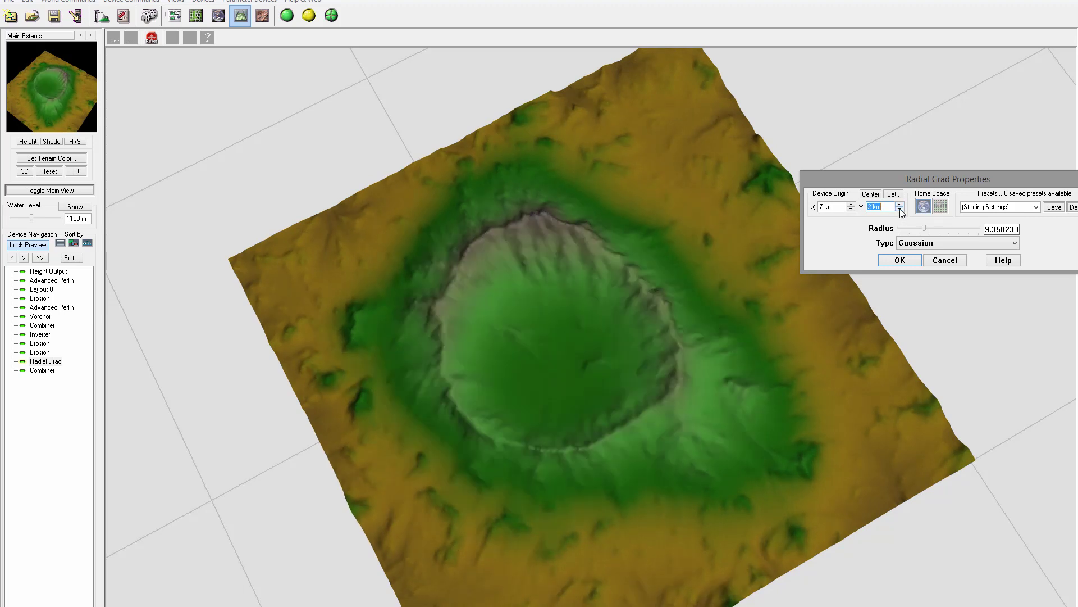
Step: Set the Radial Grad origin to X 6 km, Y 1 km and apply
{"action": "left_click", "coordinate": [851, 204]}
{"action": "left_click", "coordinate": [852, 205]}
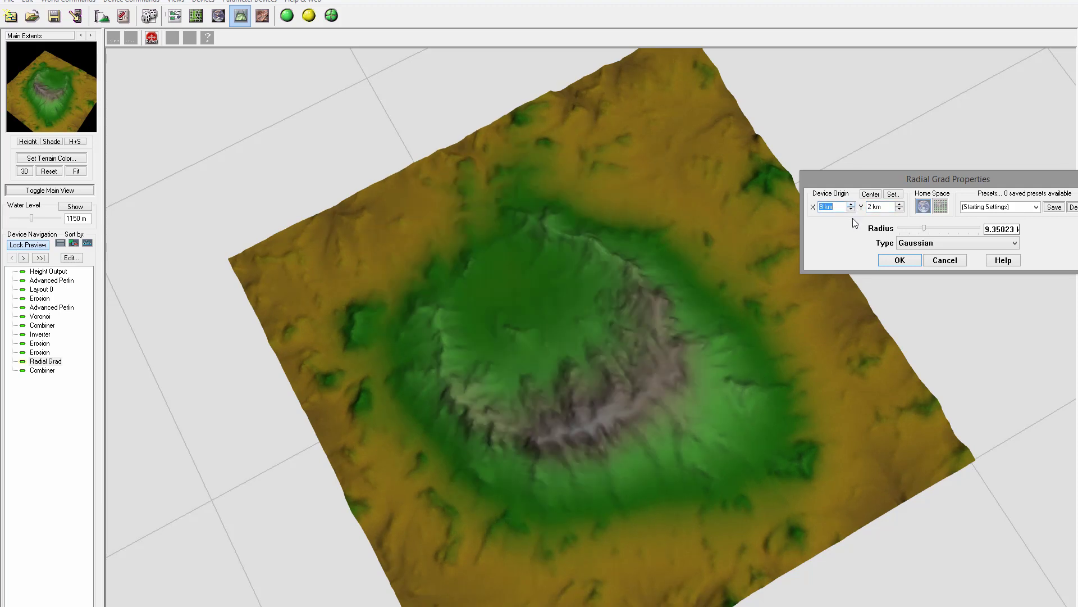
{"action": "left_click", "coordinate": [853, 210]}
{"action": "left_click", "coordinate": [854, 210]}
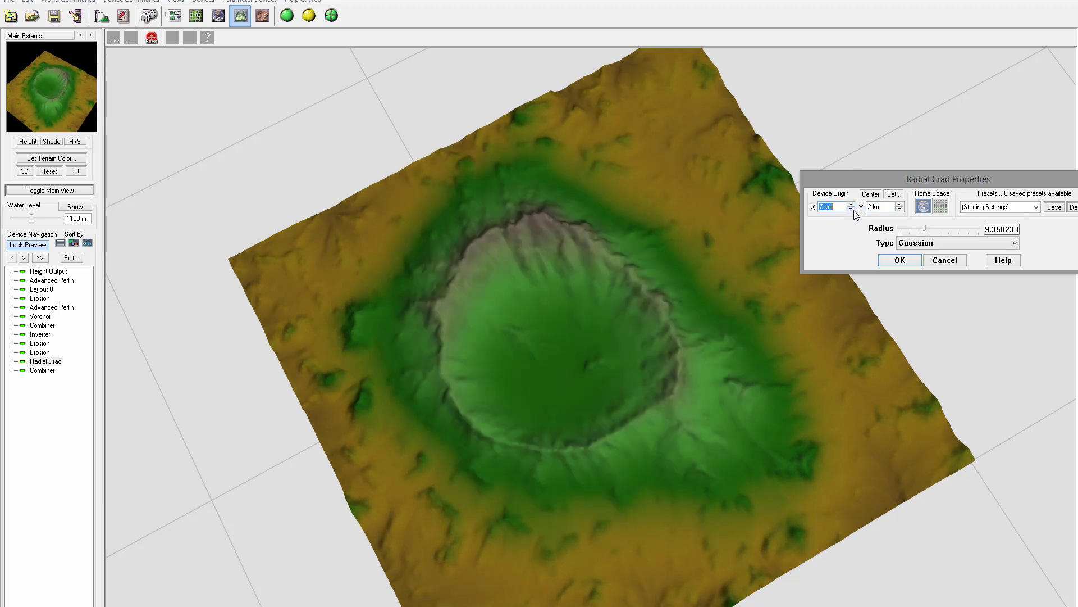
{"action": "left_click", "coordinate": [853, 210]}
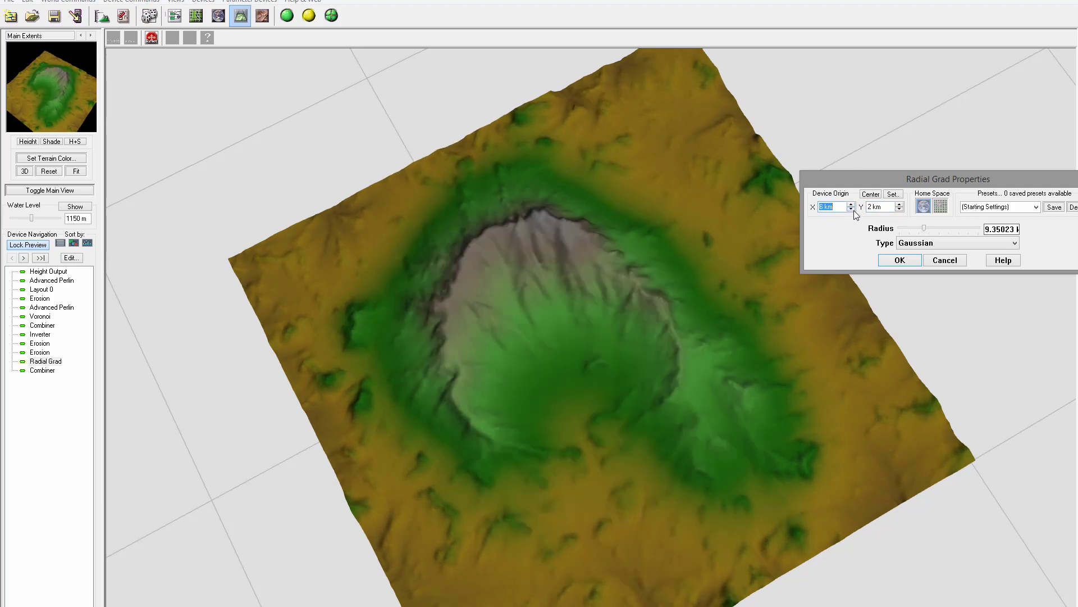
{"action": "left_click", "coordinate": [899, 209]}
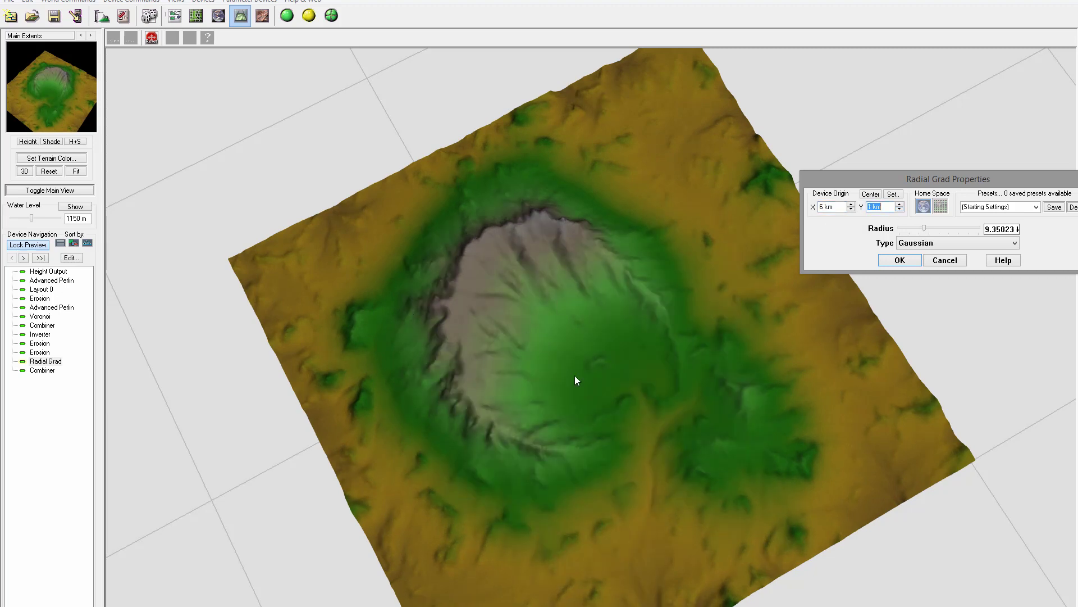
{"action": "left_click_drag", "start_coordinate": [867, 178], "coordinate": [705, 178]}
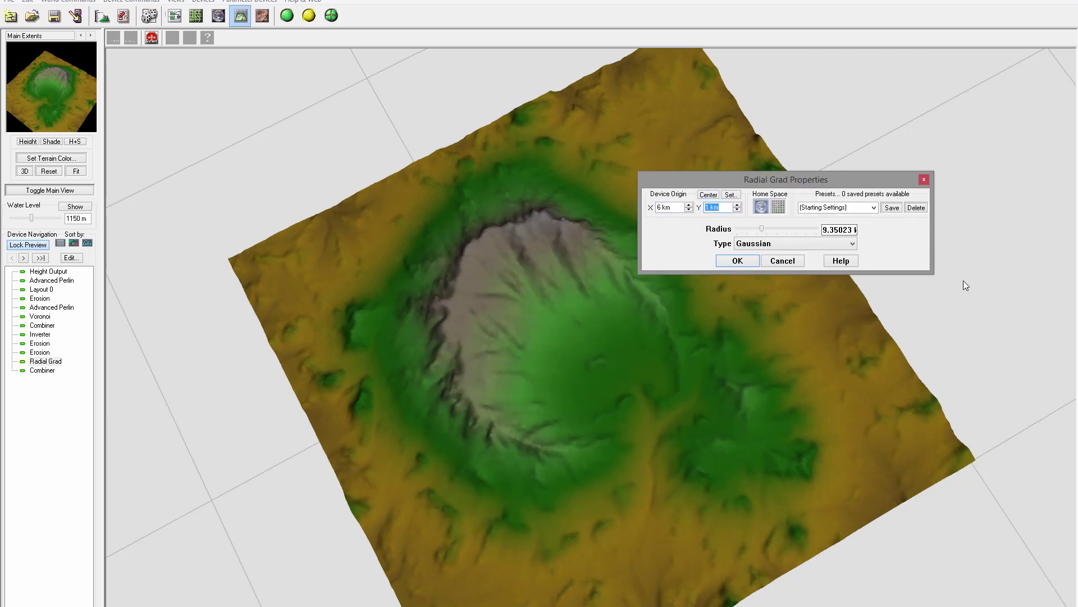
{"action": "left_click", "coordinate": [737, 263]}
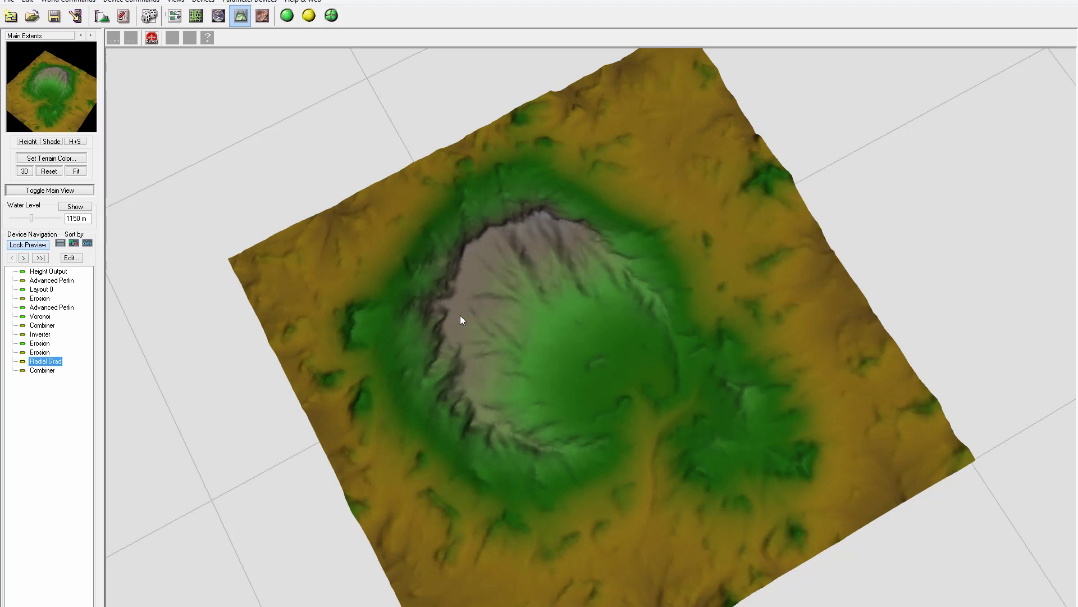
Step: Rebuild the terrain, inspect the lopsided crater rim from several angles, and return to the device network
{"action": "left_click_drag", "start_coordinate": [298, 85], "coordinate": [319, 37]}
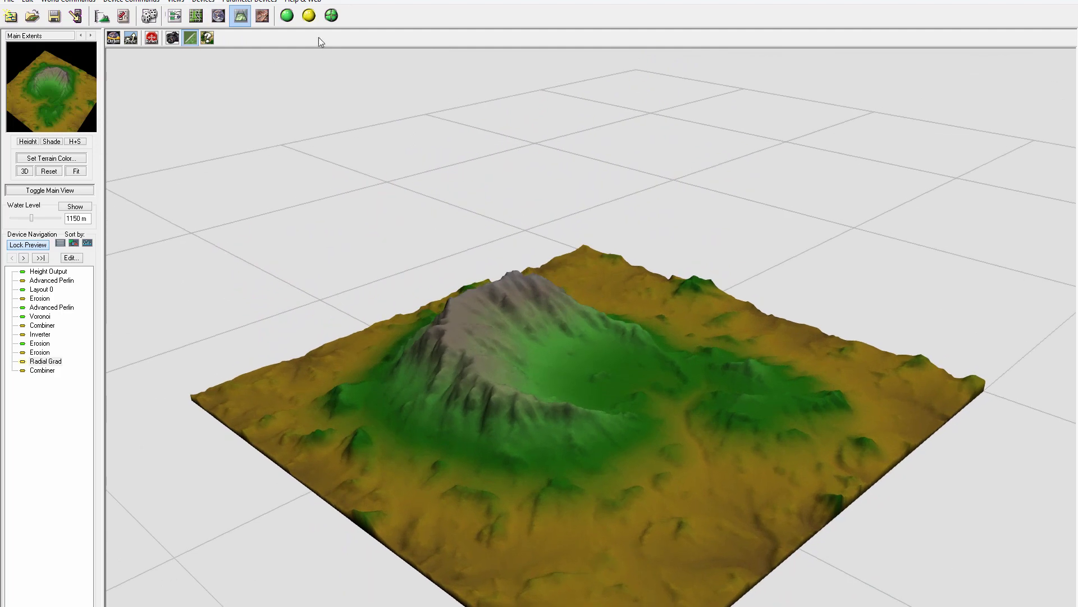
{"action": "left_click", "coordinate": [287, 15]}
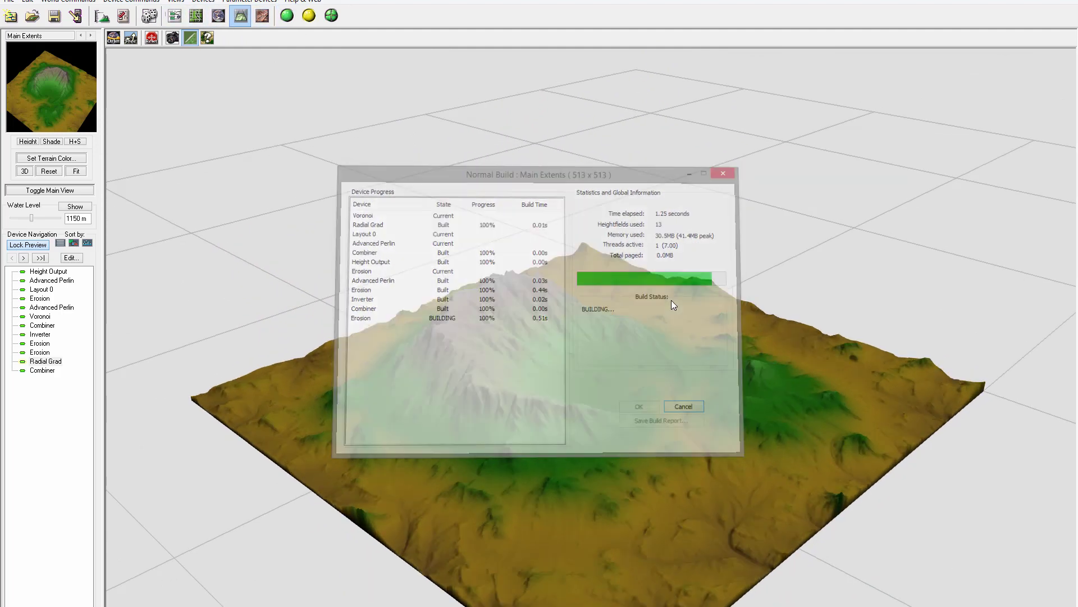
{"action": "left_click_drag", "start_coordinate": [667, 308], "coordinate": [492, 443]}
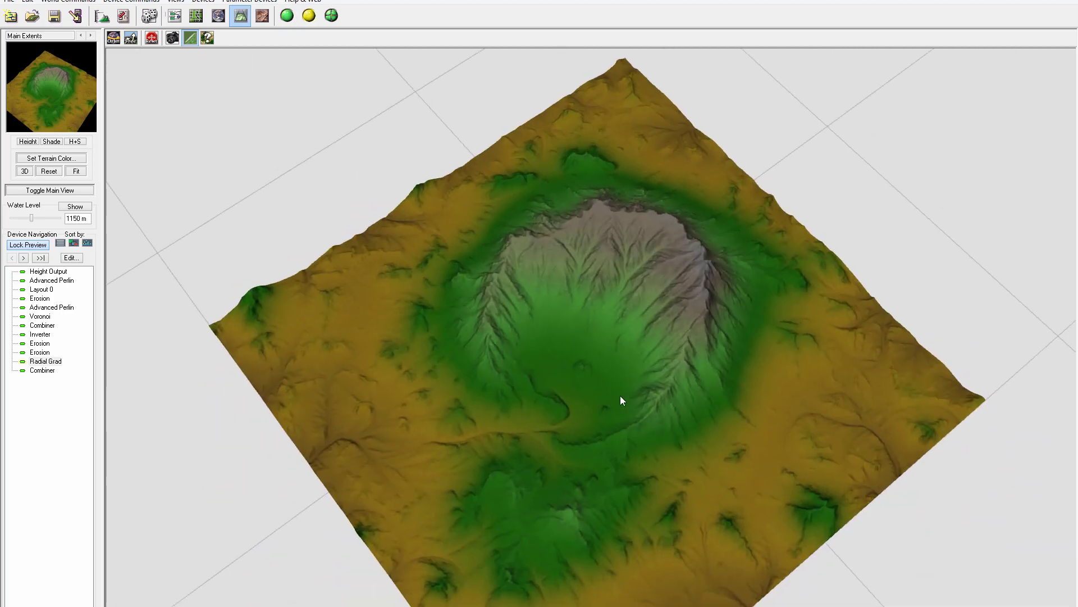
{"action": "left_click_drag", "start_coordinate": [584, 414], "coordinate": [542, 441]}
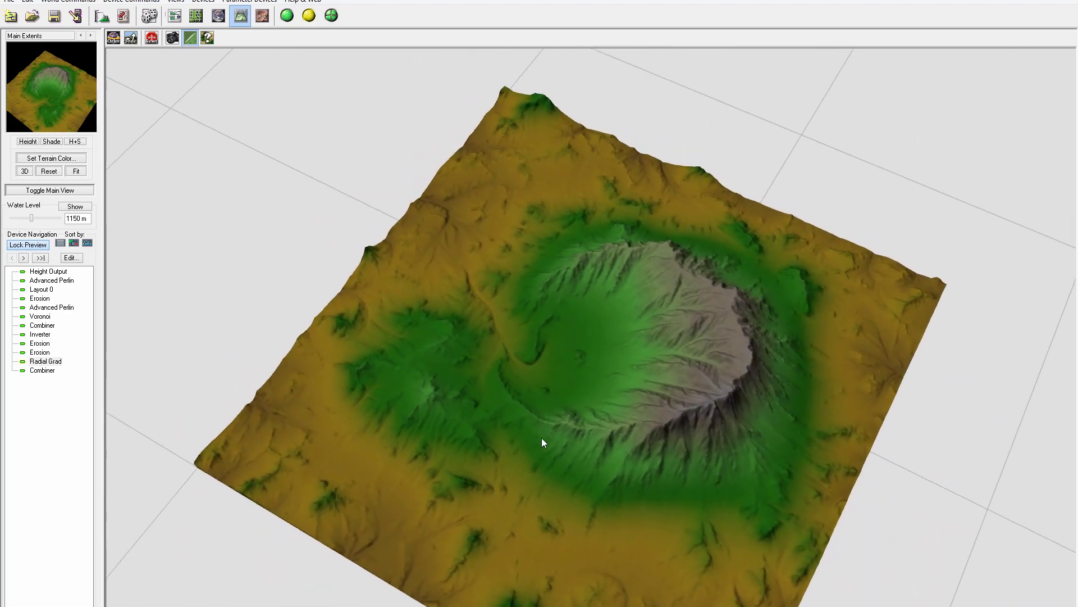
{"action": "left_click", "coordinate": [174, 15]}
Step: Rearrange the Combiner, lower Erosion, Advanced Perlin and Voronoi nodes into a tidier layout
{"action": "right_click_drag", "start_coordinate": [378, 244], "coordinate": [605, 268]}
{"action": "scroll", "coordinate": [605, 268], "scroll_direction": "down", "scroll_amount": 3}
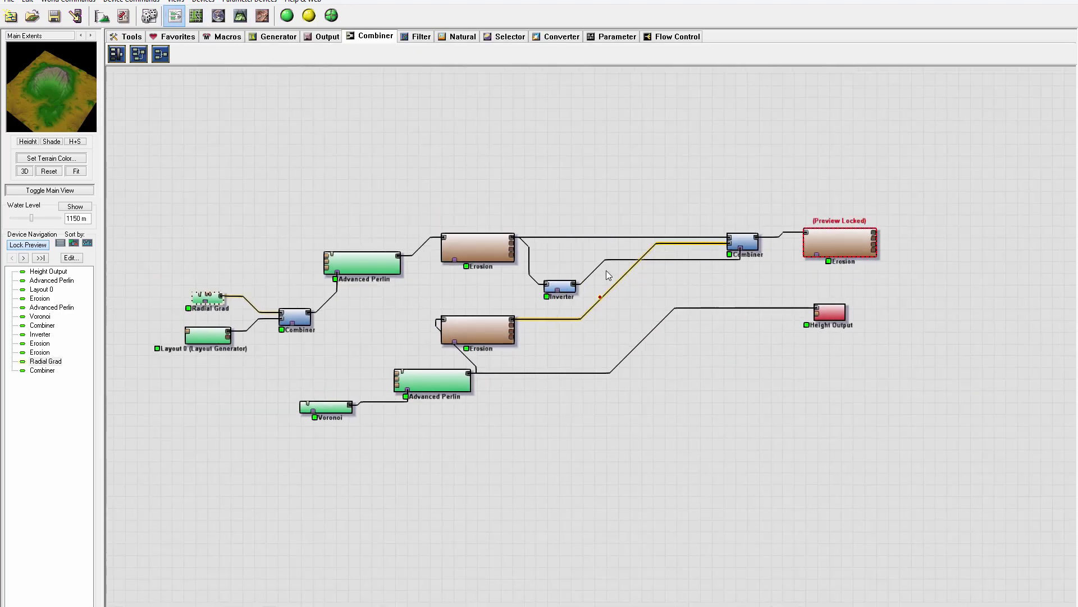
{"action": "left_click", "coordinate": [736, 240]}
{"action": "left_click_drag", "start_coordinate": [732, 241], "coordinate": [673, 275]}
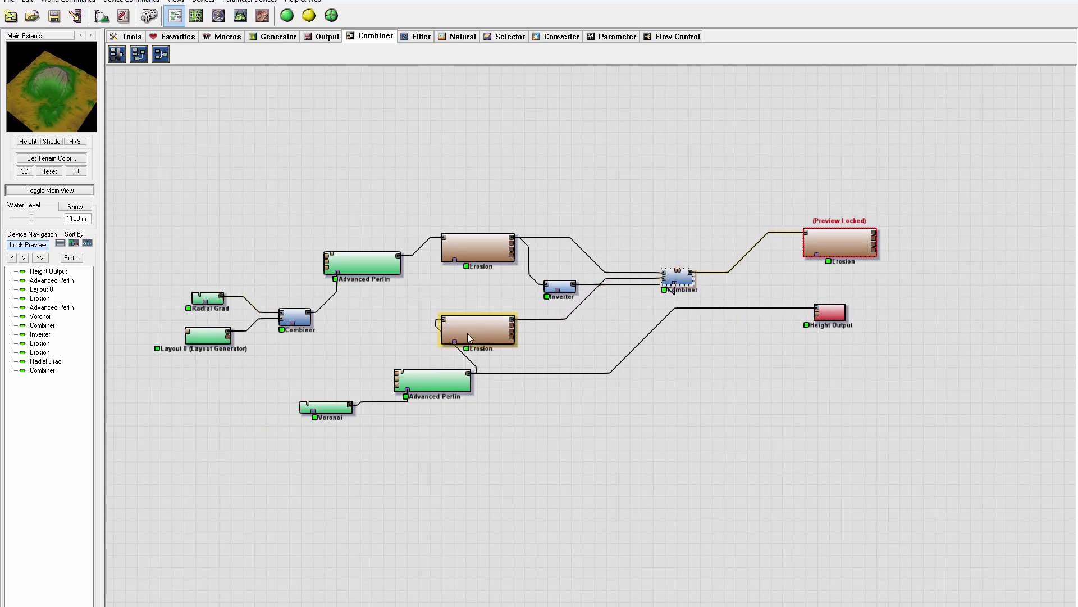
{"action": "left_click_drag", "start_coordinate": [494, 334], "coordinate": [541, 334]}
{"action": "left_click_drag", "start_coordinate": [431, 383], "coordinate": [418, 387]}
{"action": "left_click", "coordinate": [343, 406]}
{"action": "left_click_drag", "start_coordinate": [343, 407], "coordinate": [298, 402]}
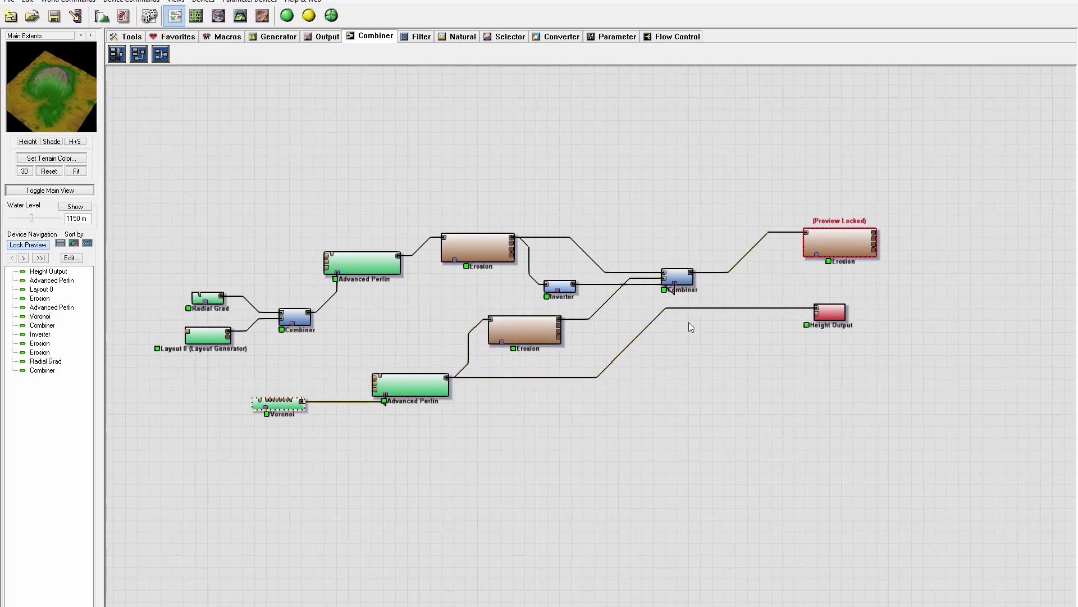
Step: Wire the final Erosion output into Height Output and align Height Output level with it
{"action": "right_click_drag", "start_coordinate": [688, 325], "coordinate": [438, 363]}
{"action": "left_click", "coordinate": [552, 306]}
{"action": "left_click_drag", "start_coordinate": [388, 326], "coordinate": [399, 290]}
{"action": "left_click_drag", "start_coordinate": [570, 294], "coordinate": [559, 287]}
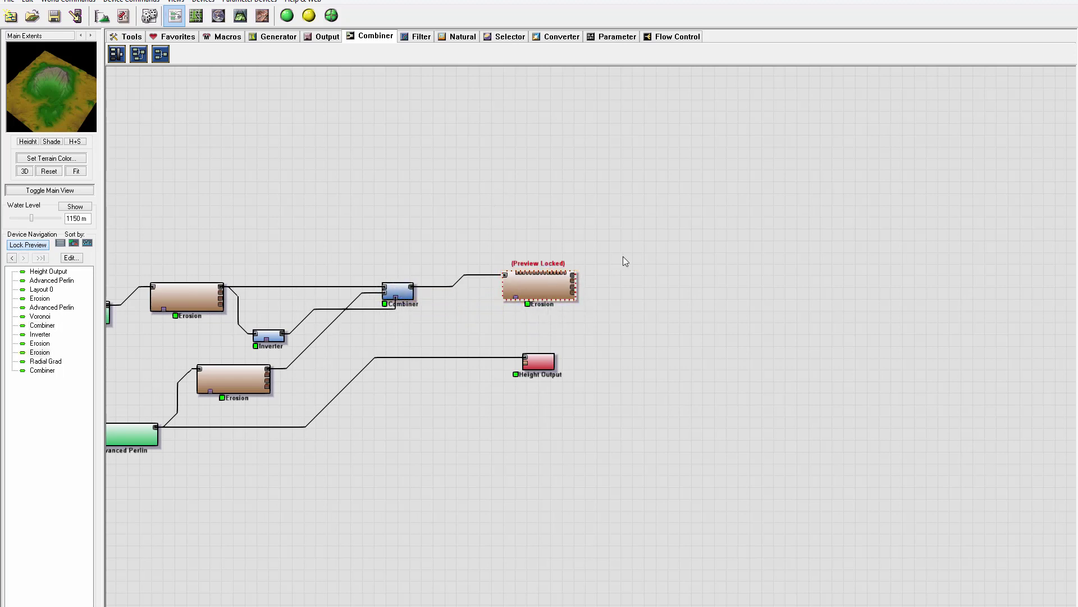
{"action": "right_click_drag", "start_coordinate": [624, 260], "coordinate": [578, 254]}
{"action": "left_click_drag", "start_coordinate": [485, 365], "coordinate": [723, 353]}
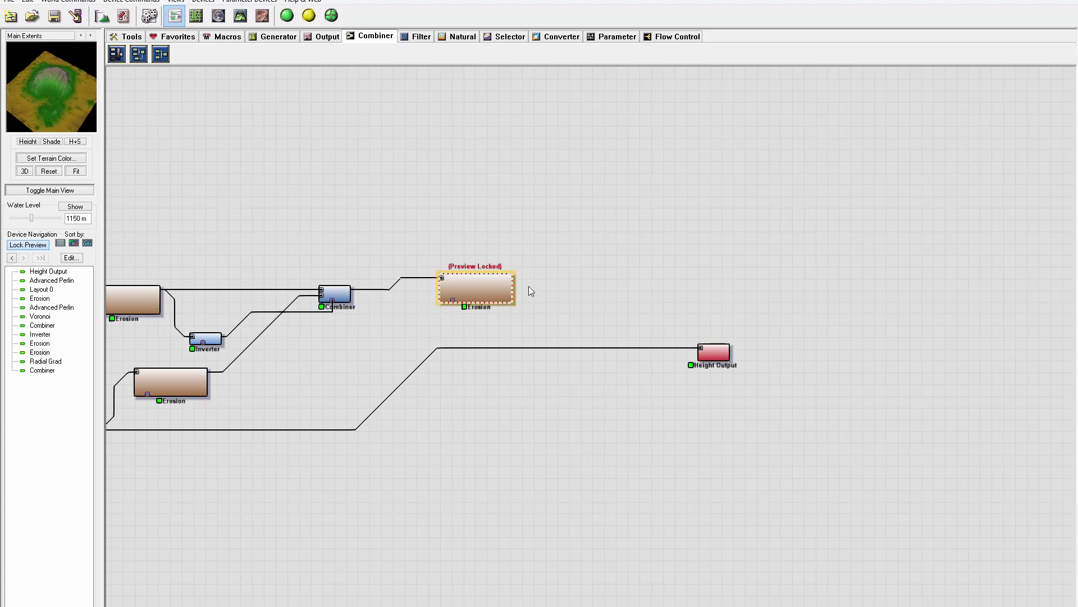
{"action": "left_click_drag", "start_coordinate": [509, 277], "coordinate": [701, 348]}
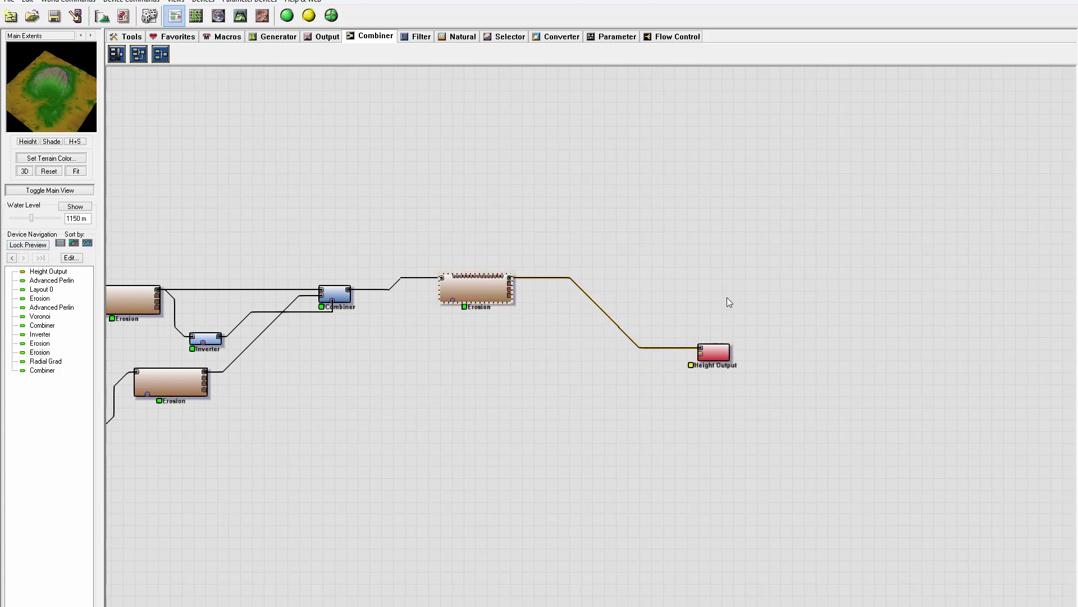
{"action": "left_click_drag", "start_coordinate": [722, 357], "coordinate": [746, 280]}
Step: Place three Bitmap Output devices stacked below Height Output
{"action": "left_click", "coordinate": [274, 40]}
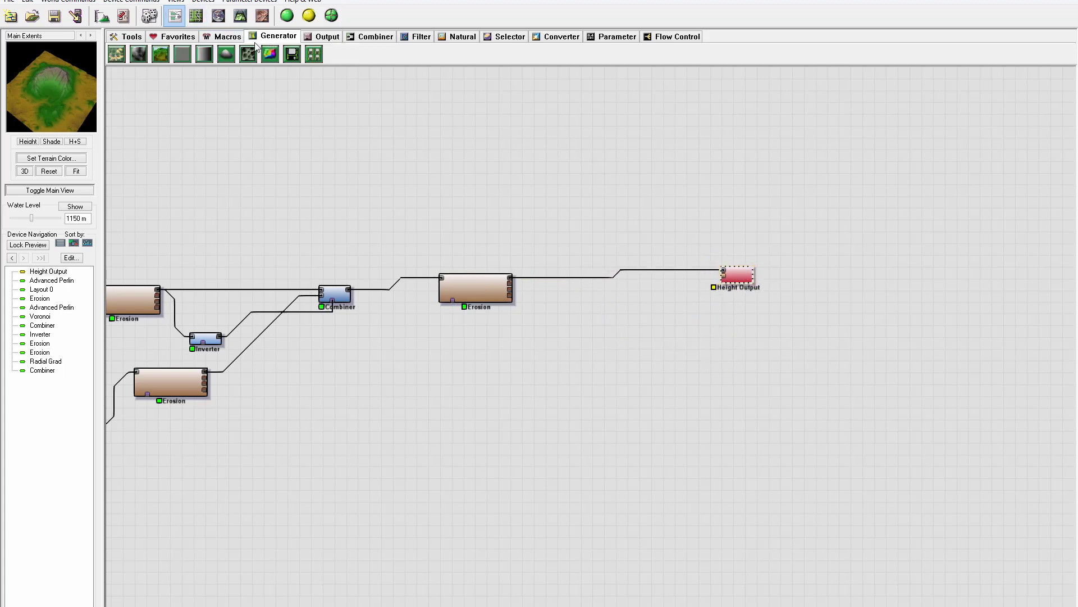
{"action": "left_click", "coordinate": [324, 37]}
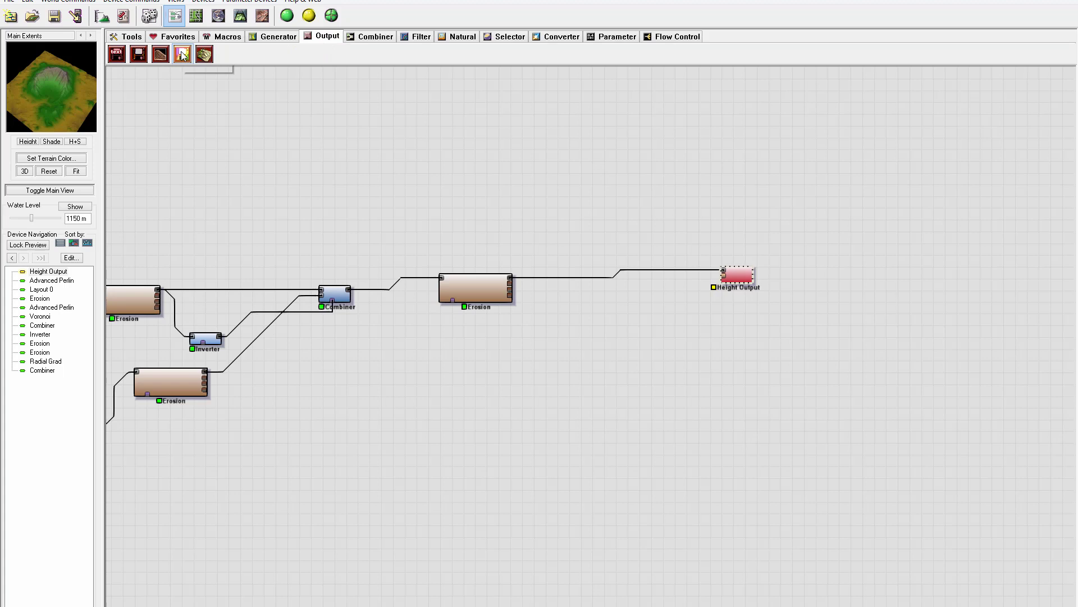
{"action": "left_click", "coordinate": [183, 55]}
{"action": "left_click", "coordinate": [740, 313]}
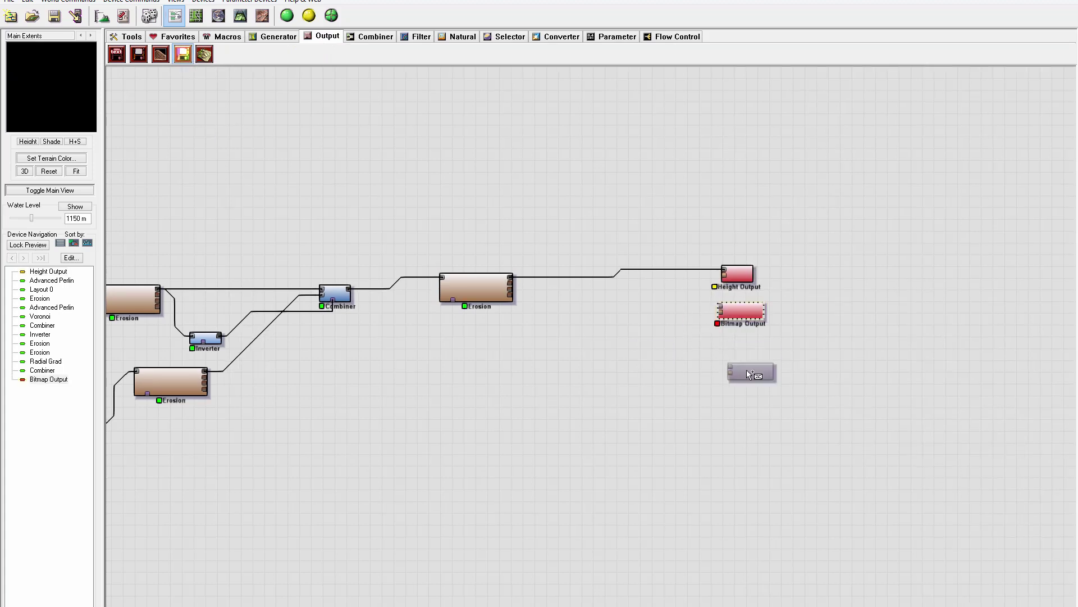
{"action": "left_click", "coordinate": [741, 352]}
{"action": "left_click", "coordinate": [743, 390]}
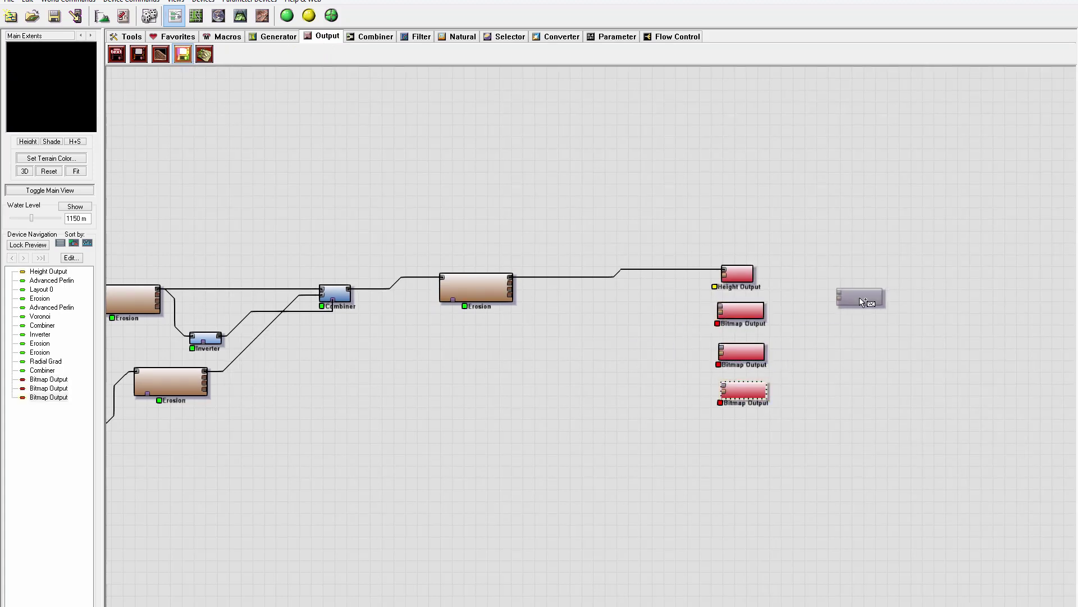
{"action": "key", "text": "Escape"}
Step: Wire three final Erosion outputs into the three Bitmap Outputs and check each connection
{"action": "left_click_drag", "start_coordinate": [510, 284], "coordinate": [720, 311]}
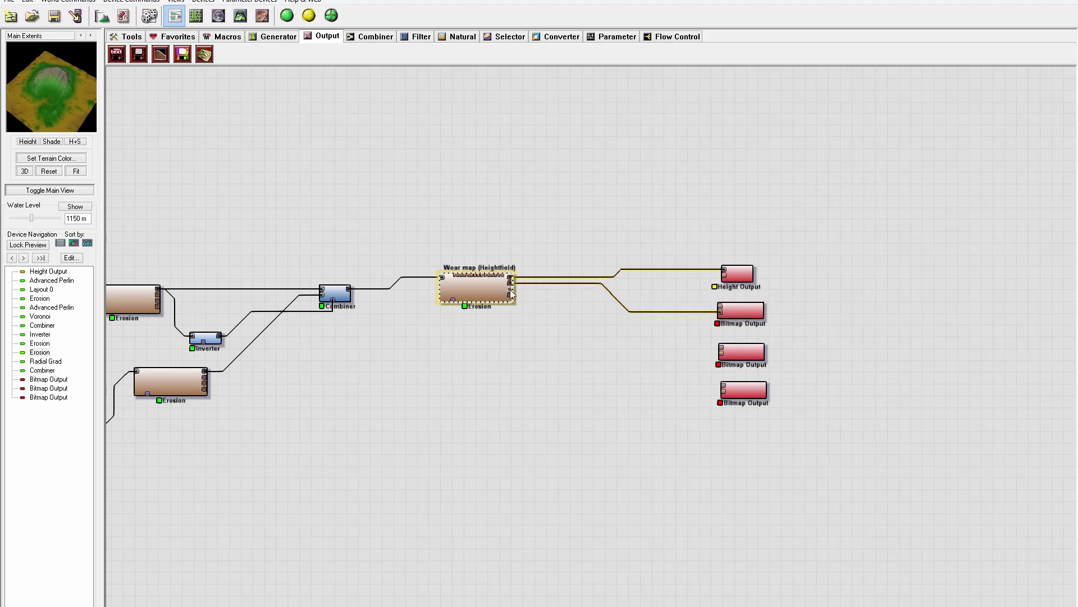
{"action": "left_click_drag", "start_coordinate": [509, 289], "coordinate": [724, 355]}
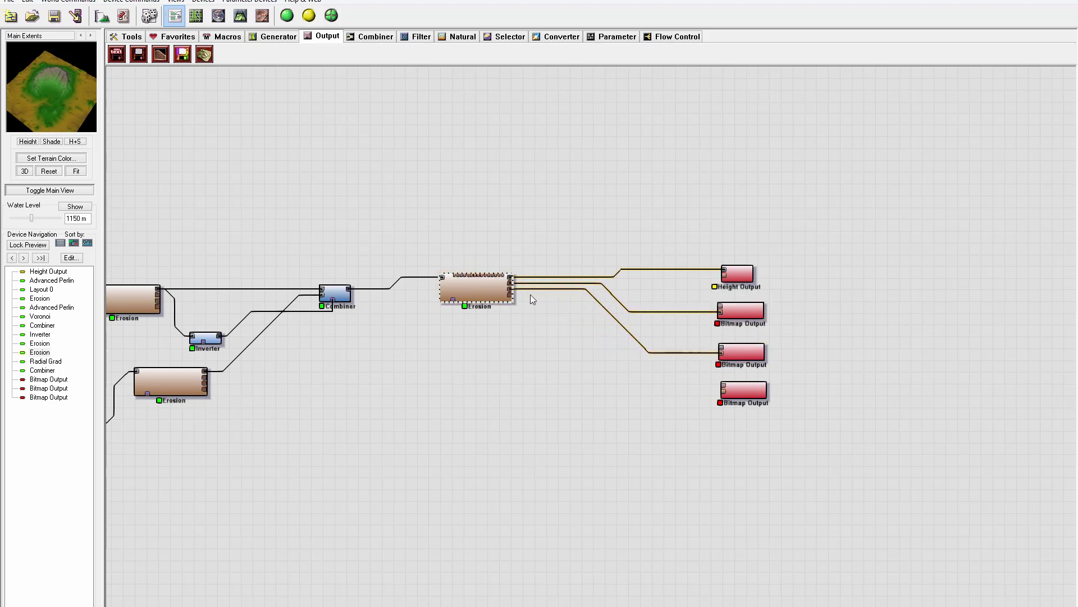
{"action": "left_click_drag", "start_coordinate": [511, 294], "coordinate": [724, 397]}
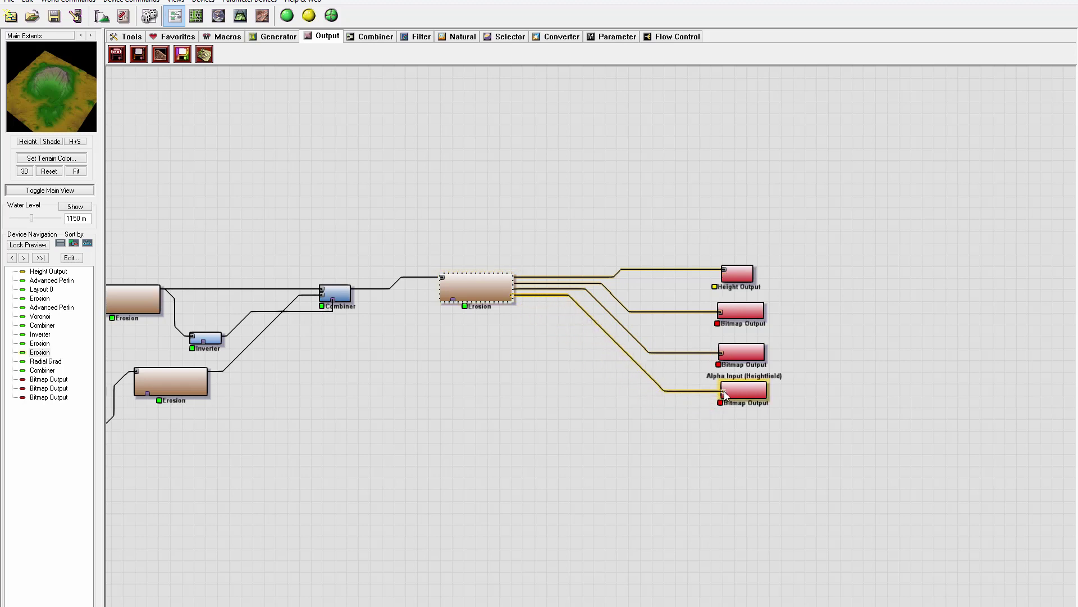
{"action": "left_click", "coordinate": [747, 308]}
{"action": "left_click", "coordinate": [742, 353]}
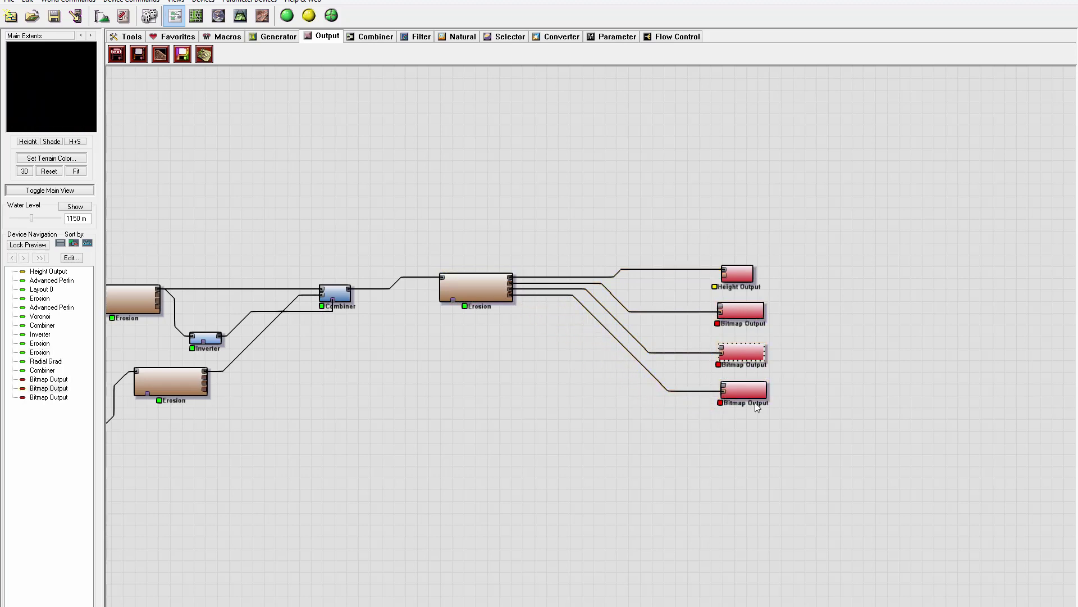
{"action": "left_click", "coordinate": [744, 390]}
{"action": "left_click", "coordinate": [477, 287]}
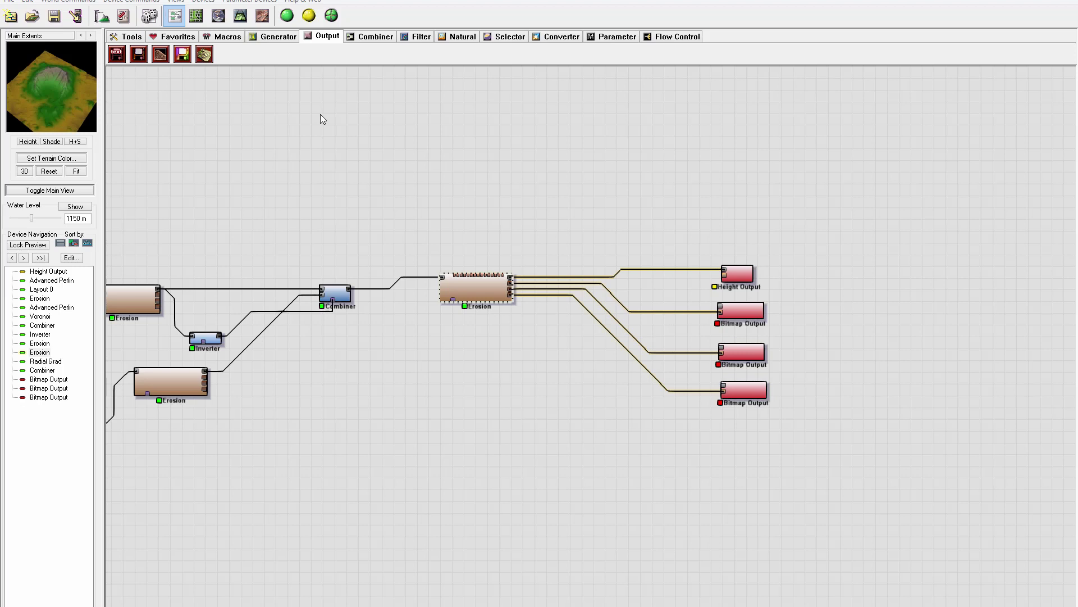
Step: Raise the project's build resolution from 513x513 to 2049x2049 in Project Settings
{"action": "left_click", "coordinate": [101, 16]}
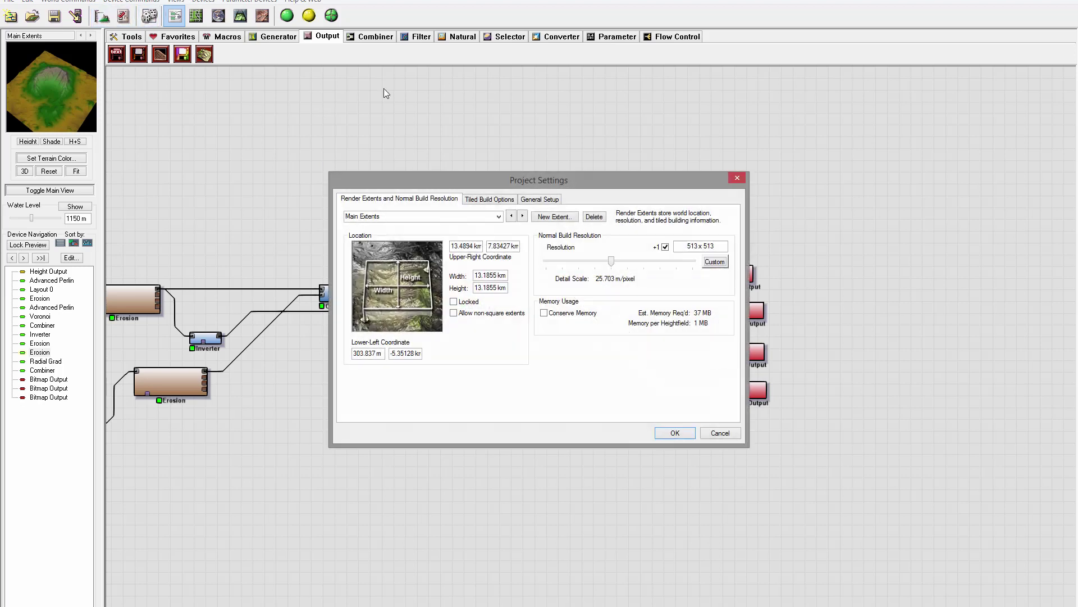
{"action": "left_click_drag", "start_coordinate": [612, 261], "coordinate": [653, 268]}
{"action": "left_click", "coordinate": [675, 433]}
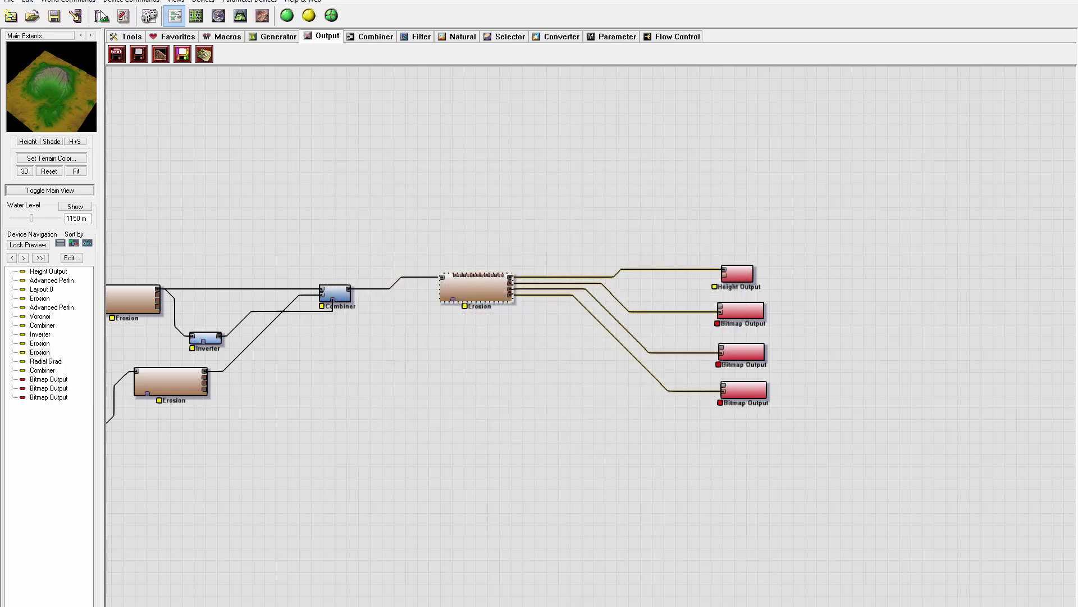
Step: Raise the build resolution further to 4097x4097 and nudge the Height Output node slightly left
{"action": "left_click", "coordinate": [102, 16]}
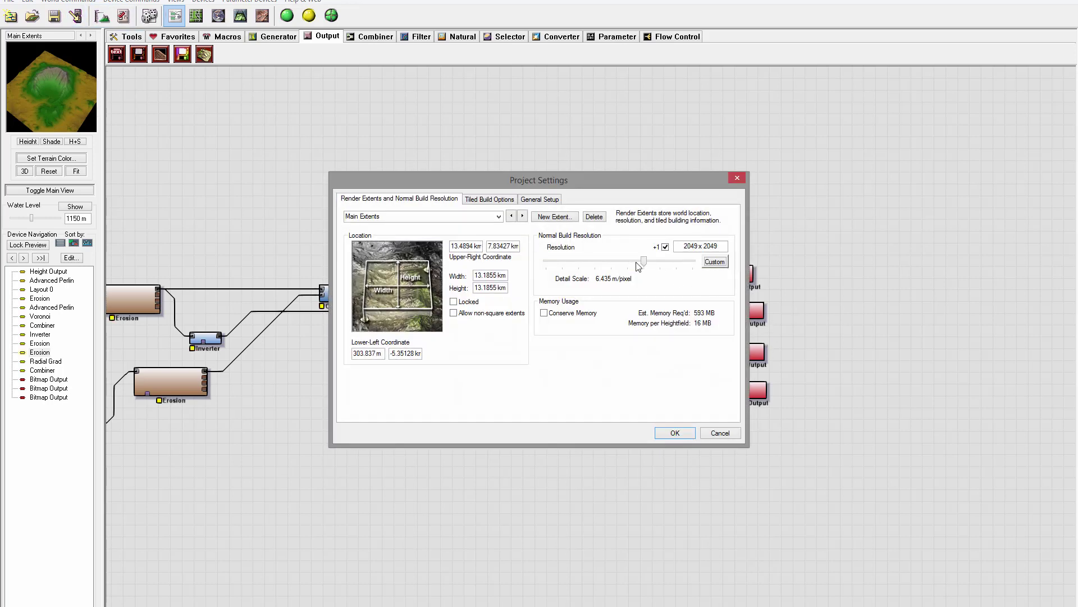
{"action": "left_click", "coordinate": [649, 262]}
{"action": "left_click", "coordinate": [677, 432]}
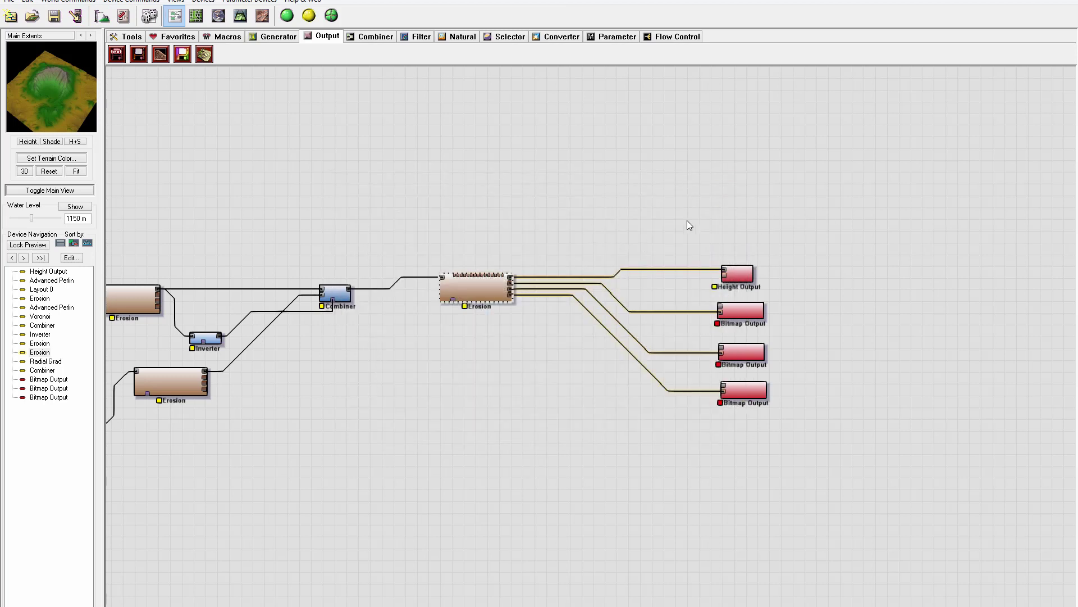
{"action": "mouse_move", "coordinate": [739, 276]}
{"action": "left_mouse_down"}
{"action": "mouse_move", "coordinate": [730, 273]}
{"action": "mouse_move", "coordinate": [742, 275]}
{"action": "left_mouse_up"}
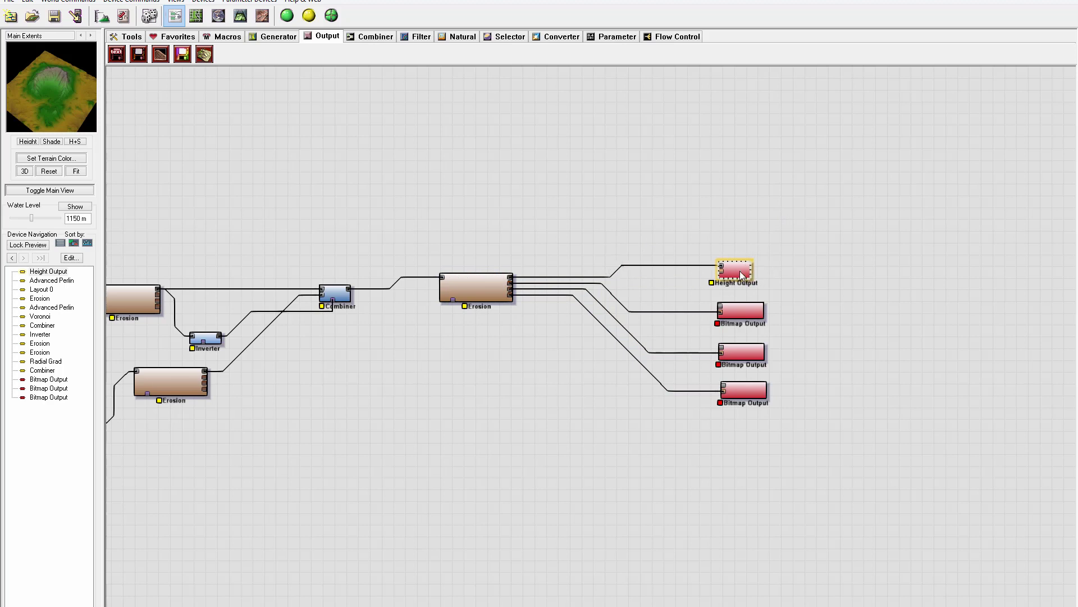
Step: Open the Height Output node's Heightfield File Output dialog, currently set to Null Output
{"action": "double_click", "coordinate": [742, 275]}
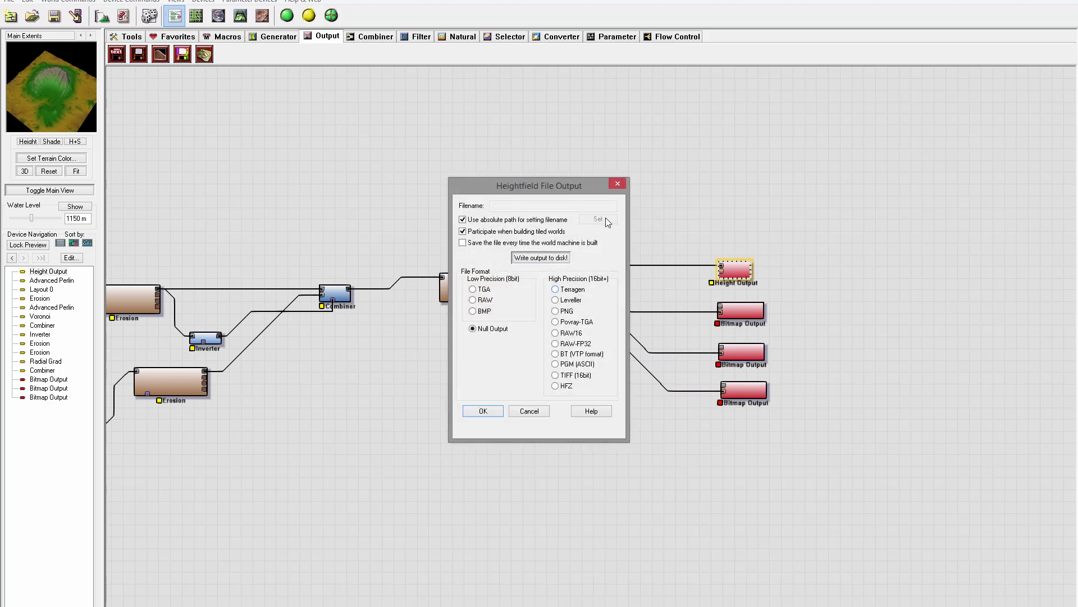